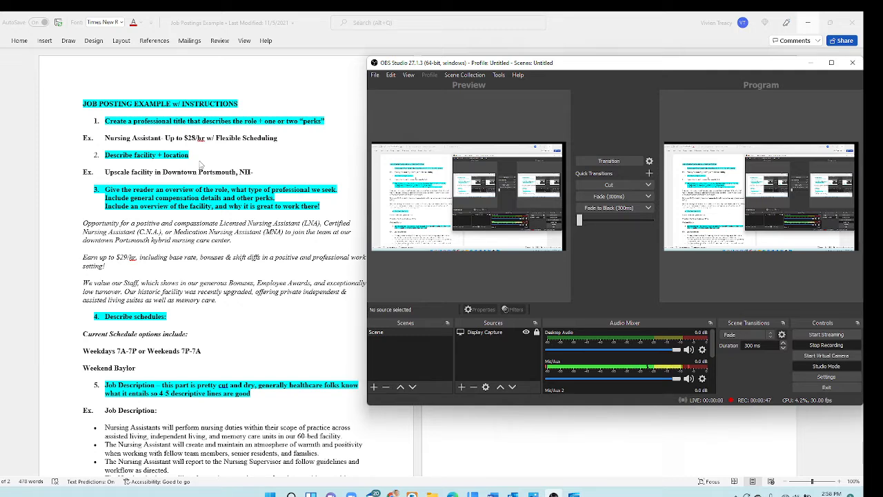
Minimize the three open Word documents: Job Postings Example, Job Postings Training and the candidate résumé.
left_click(158, 132)
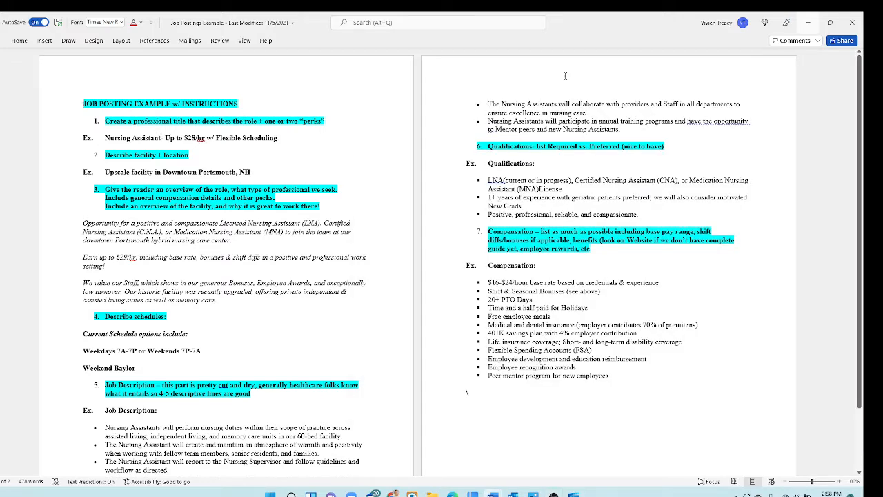
left_click(808, 24)
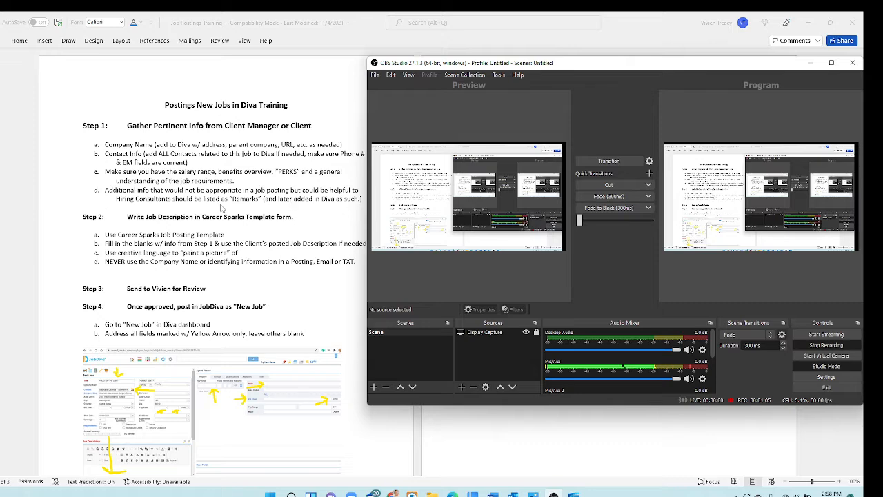
left_click(202, 106)
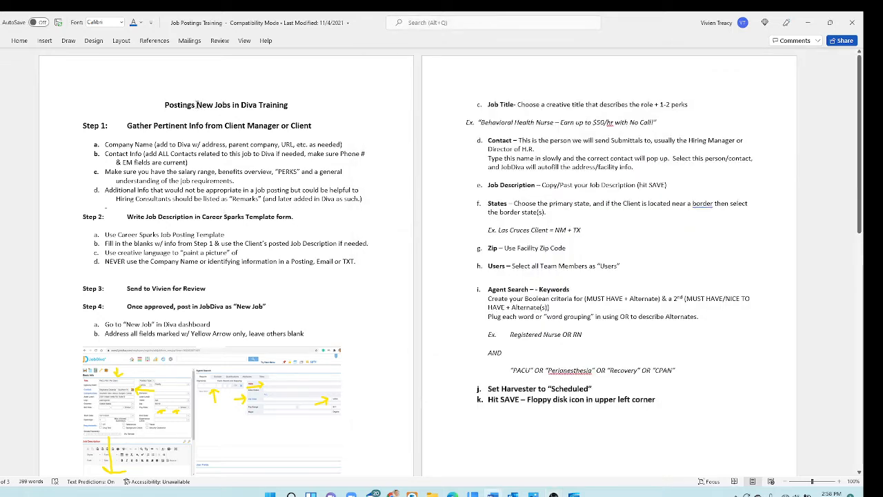
left_click(806, 23)
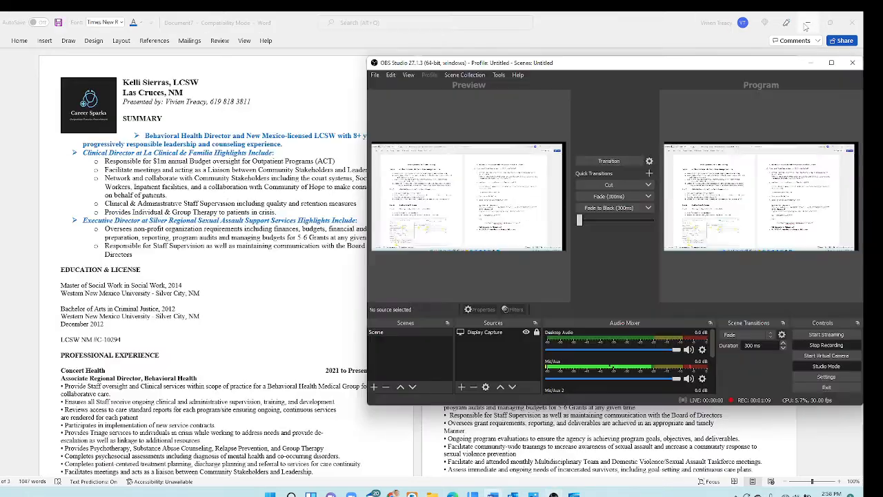
left_click(806, 23)
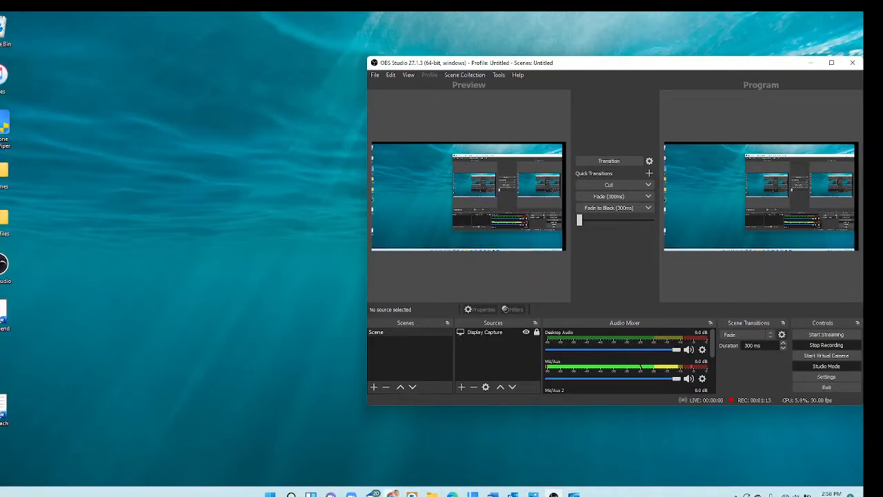
Open the "Director of Outpatient Programs-Behavioral Health" job from the JobDiva job list and minimize the list window.
mouse_move(391, 494)
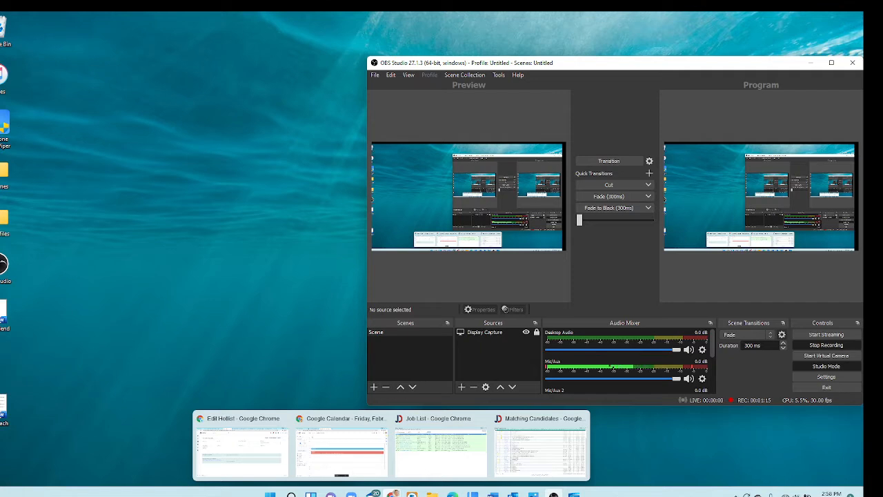
left_click(436, 475)
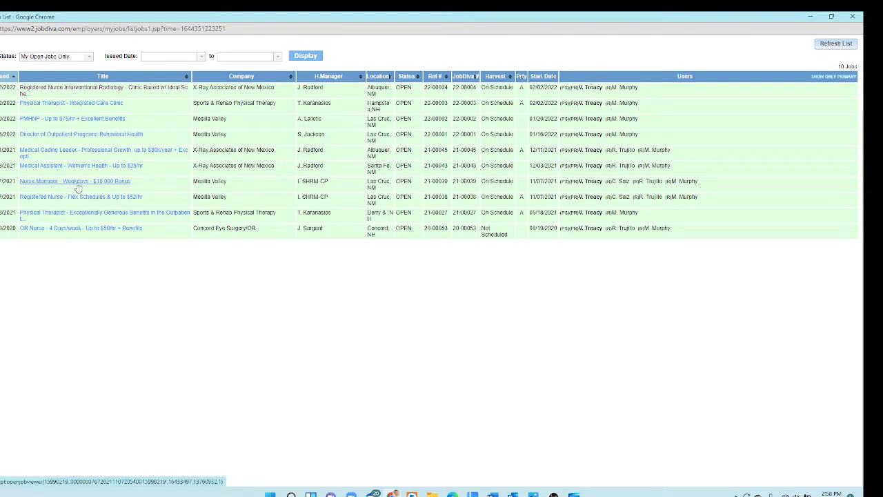
left_click(83, 135)
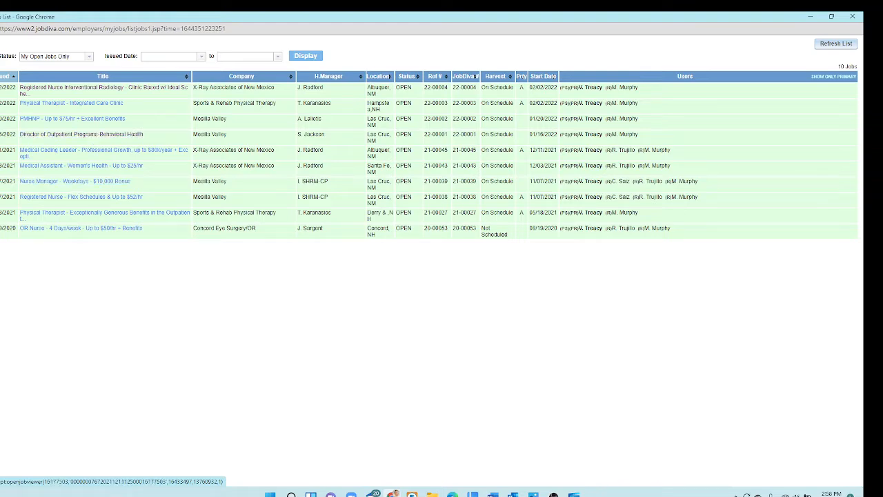
left_click(811, 16)
Close the Google Calendar browser window and switch to the one showing job 22-00001, Director of Outpatient Programs.
mouse_move(392, 494)
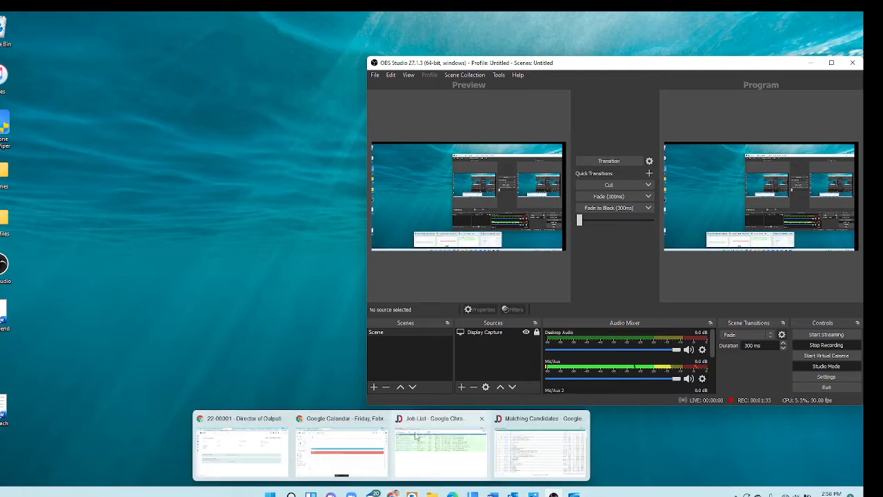
left_click(317, 437)
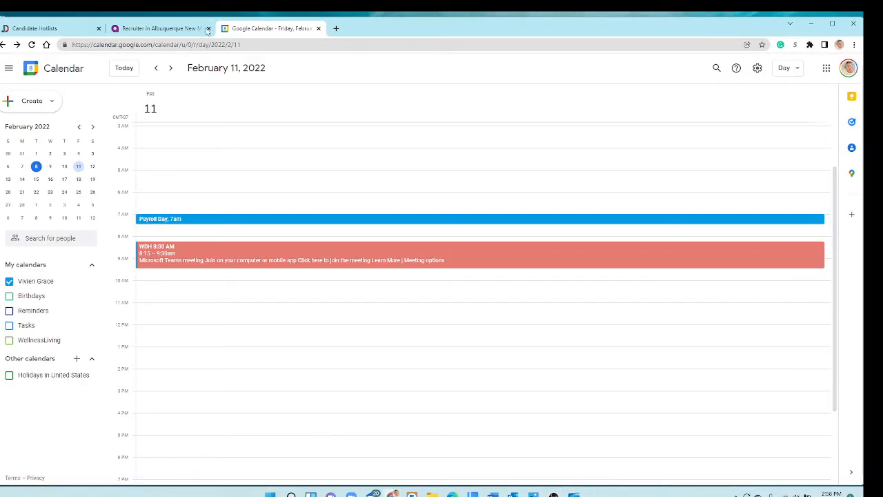
left_click(852, 23)
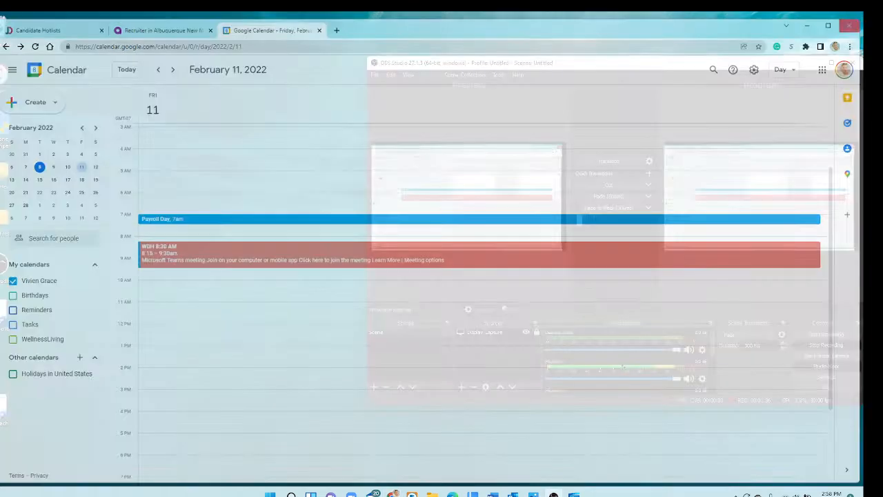
mouse_move(393, 493)
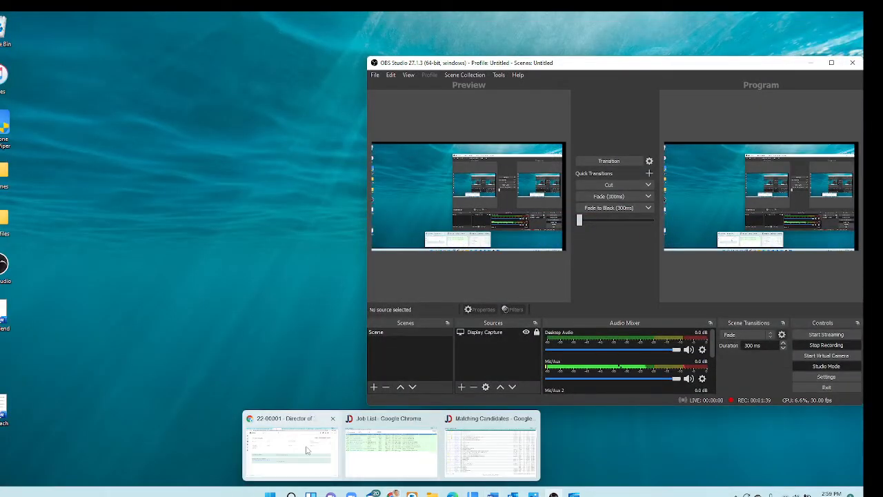
left_click(307, 450)
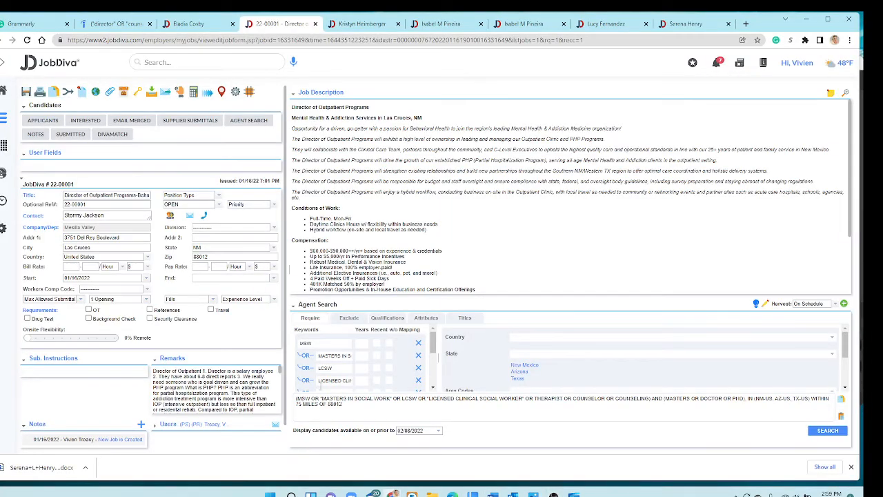
Copy the entire text of the Director of Outpatient Programs job description from its editor and close the editor.
left_click(321, 92)
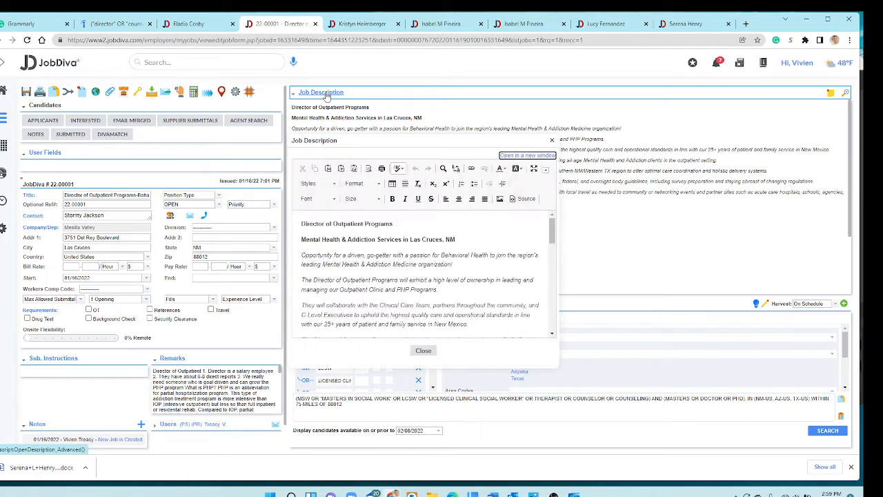
left_click_drag(301, 223, 482, 335)
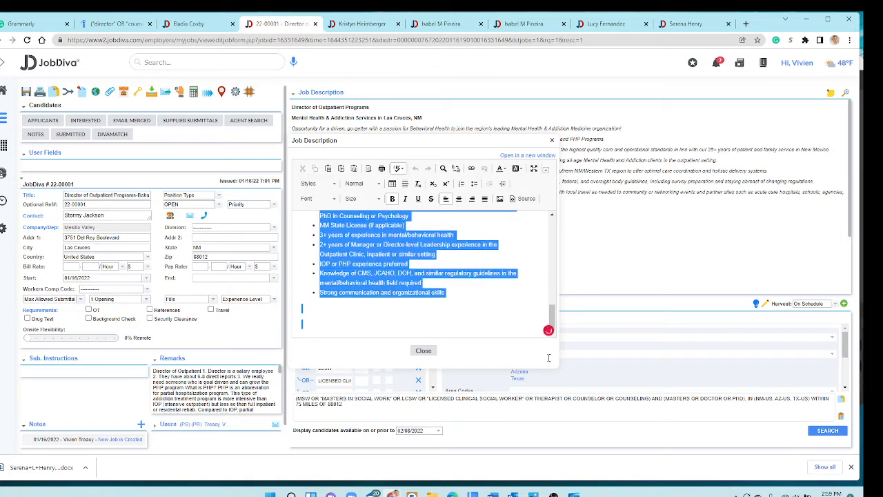
right_click(486, 258)
left_click(505, 277)
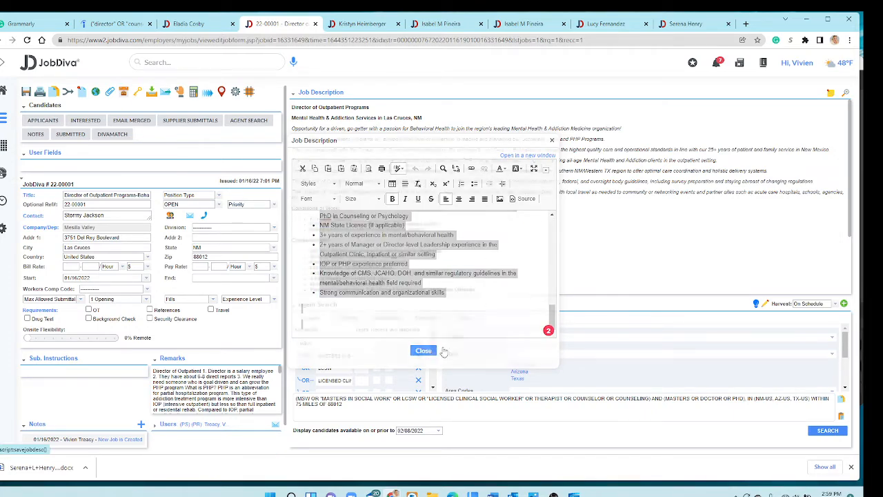
left_click(424, 350)
Switch to Grammarly, create a new document and paste the copied job description into it.
left_click(17, 26)
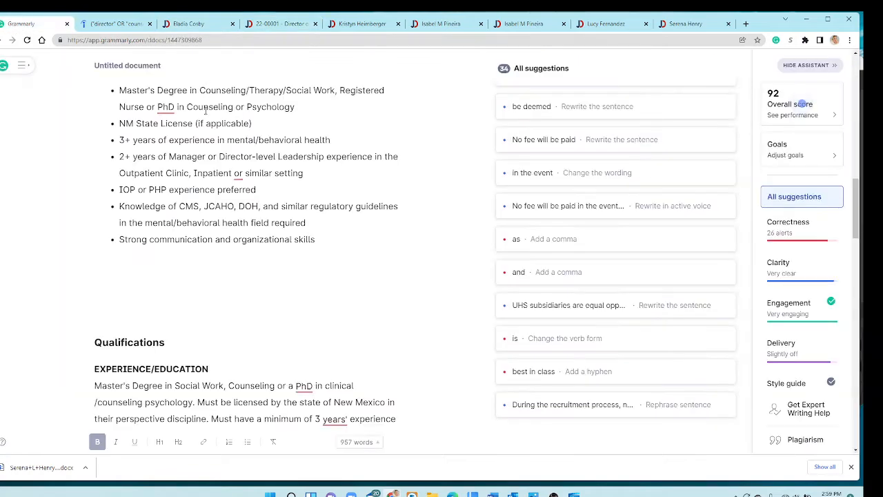
scroll(253, 124, "up", 15)
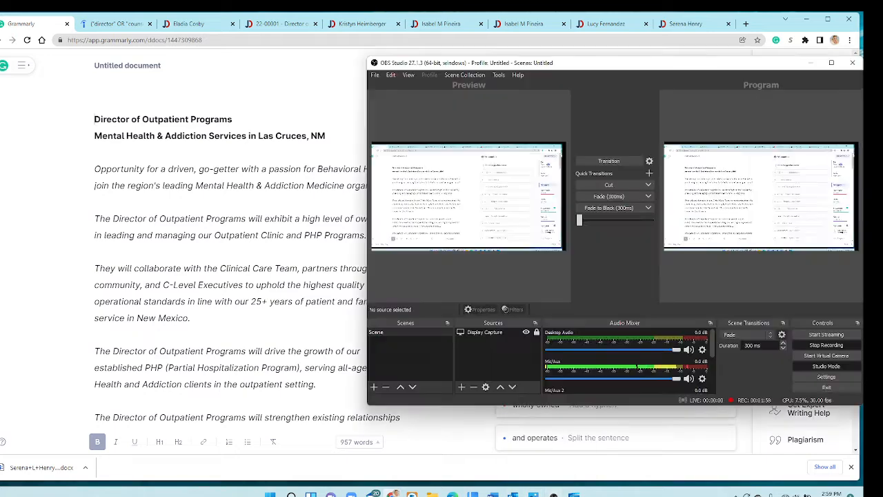
left_click(554, 494)
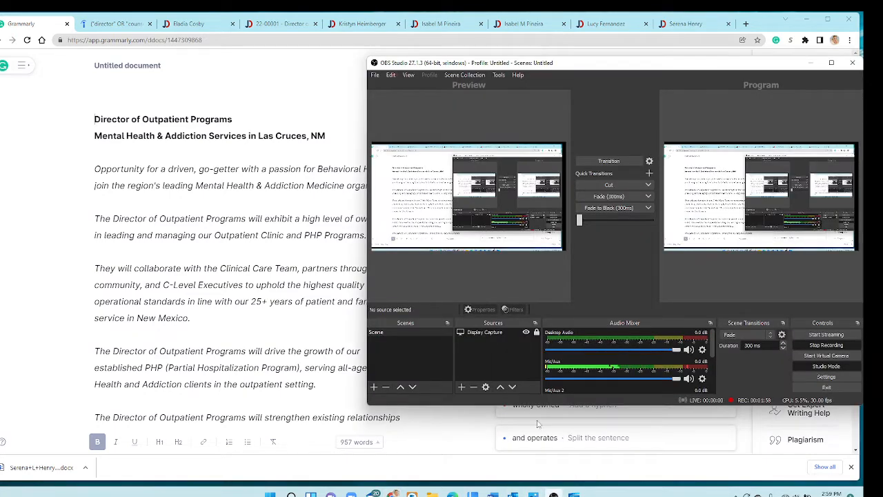
left_click(28, 129)
left_click(1, 41)
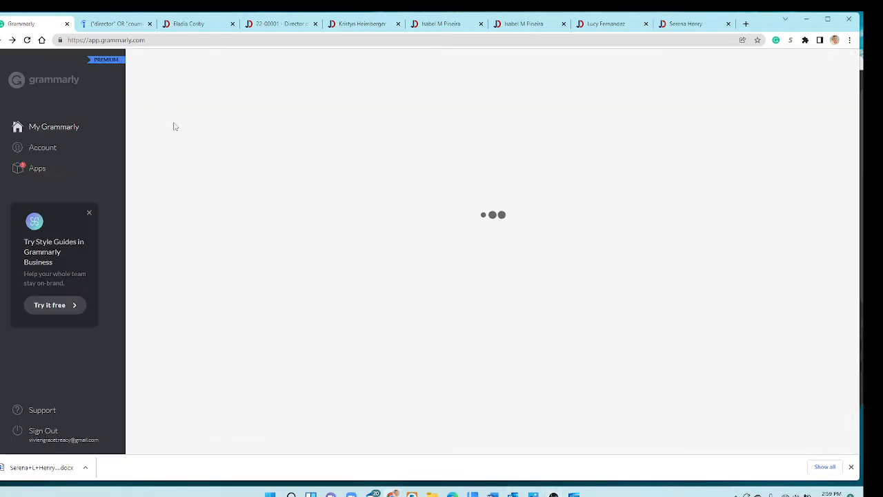
left_click(177, 148)
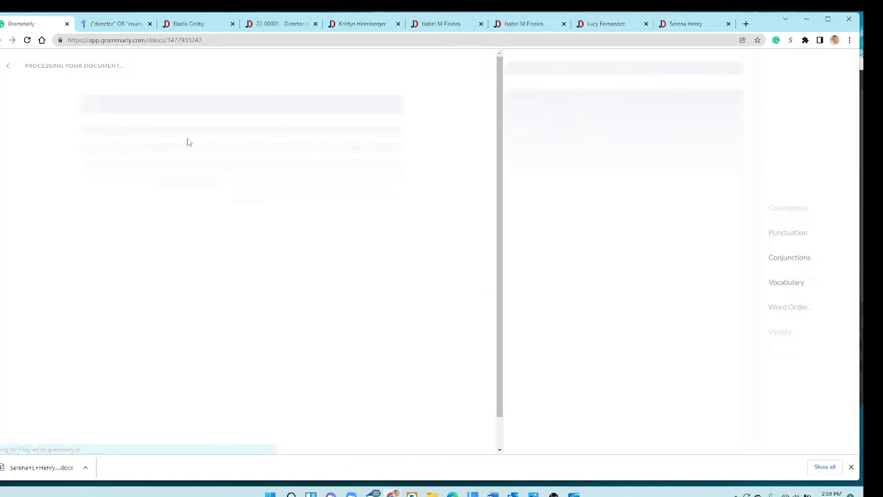
key("ctrl+v")
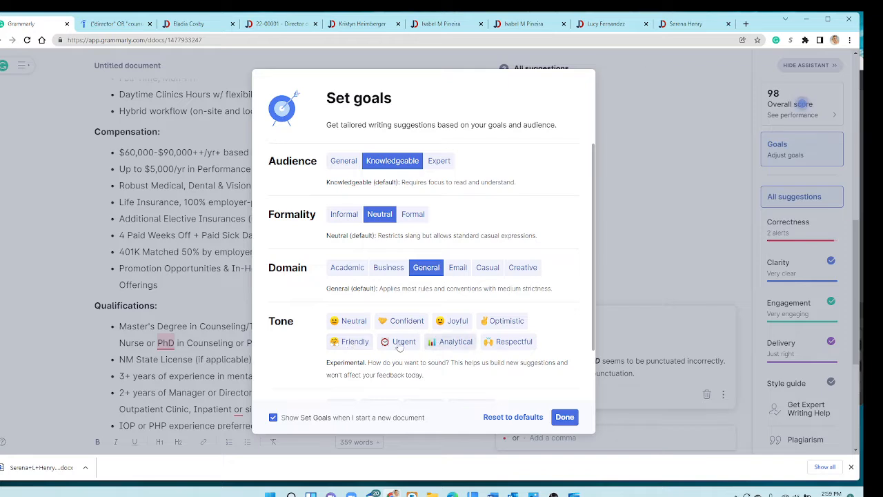
Set the document's writing goals to a Friendly and Confident tone with the intent Convince.
left_click(352, 344)
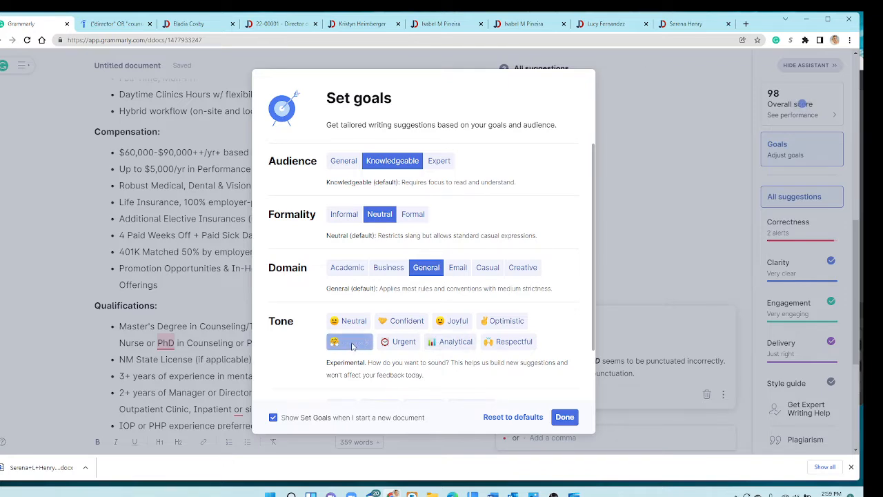
left_click(413, 328)
scroll(410, 330, "down", 2)
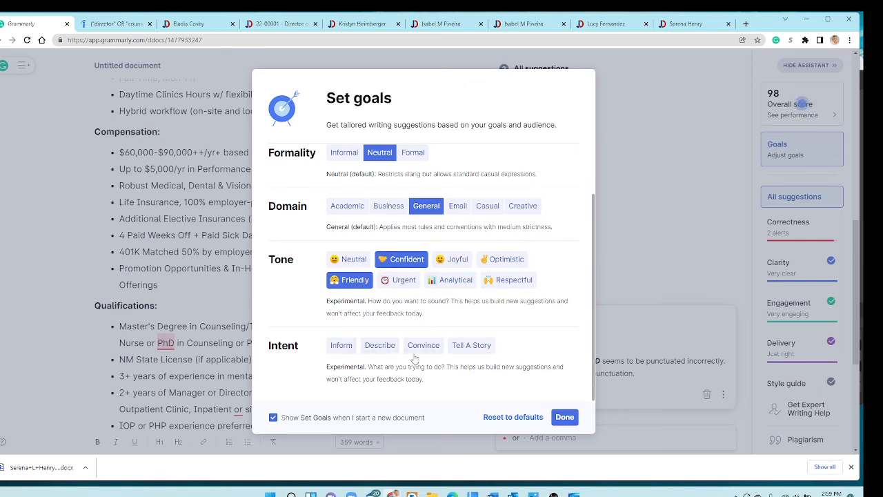
left_click(420, 347)
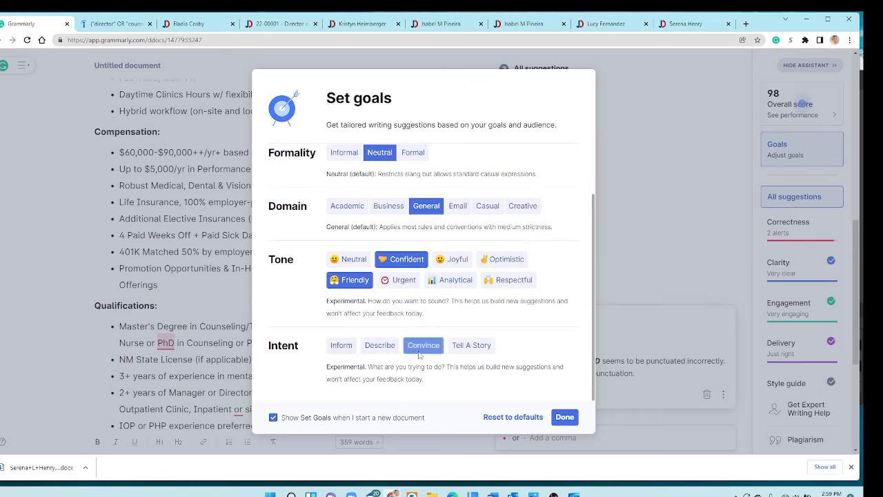
left_click(565, 418)
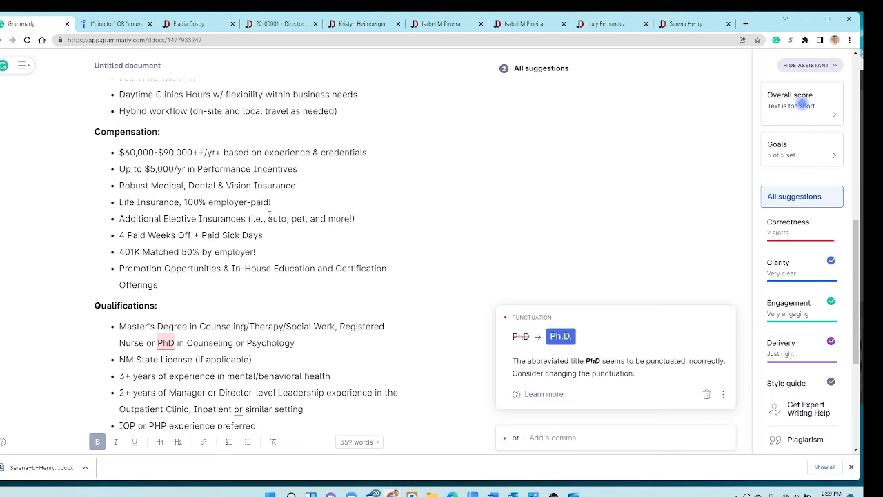
Review the job title, italic introduction, Conditions of Work and the pay lines under Compensation in the job description.
scroll(270, 212, "up", 8)
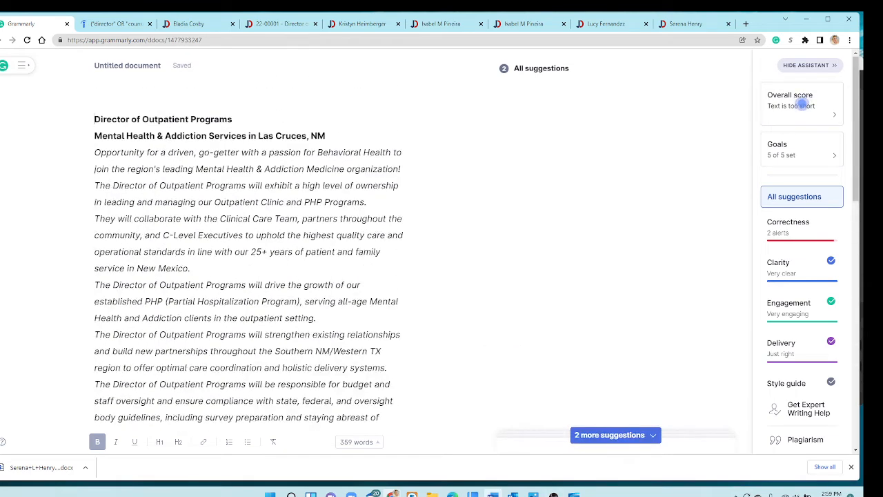
left_click(493, 494)
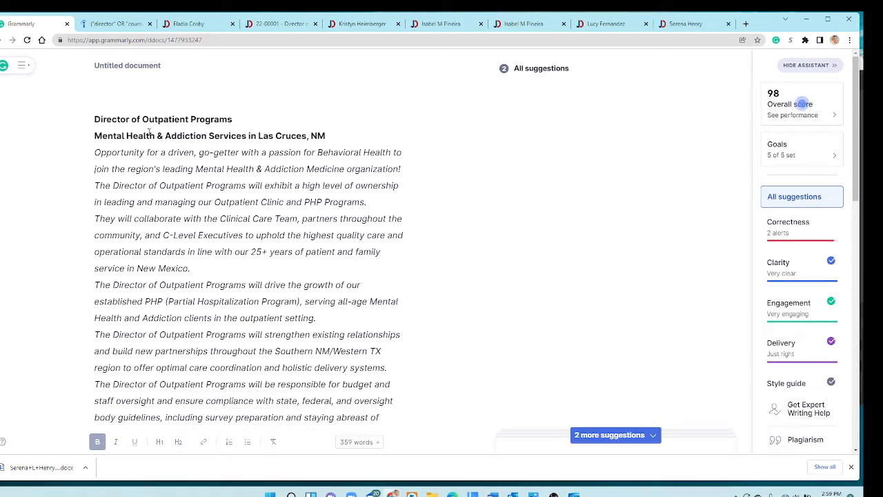
left_click_drag(235, 119, 78, 120)
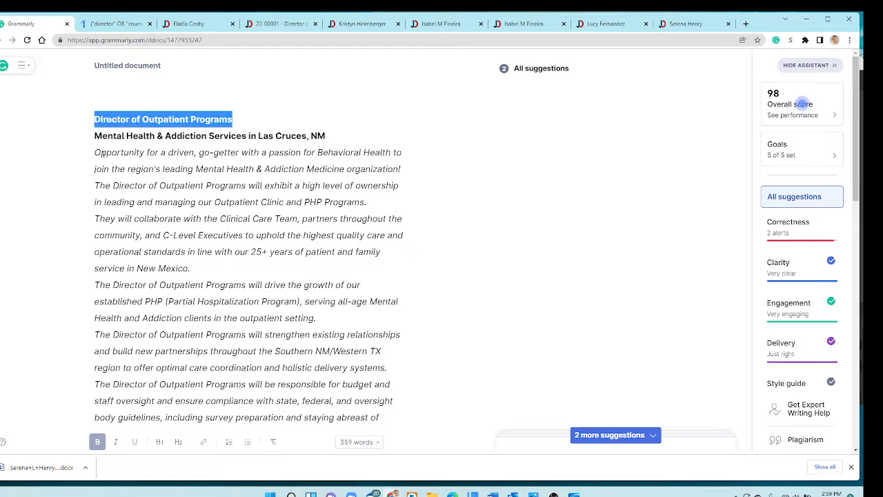
left_click(95, 152)
left_click_drag(94, 152, 337, 361)
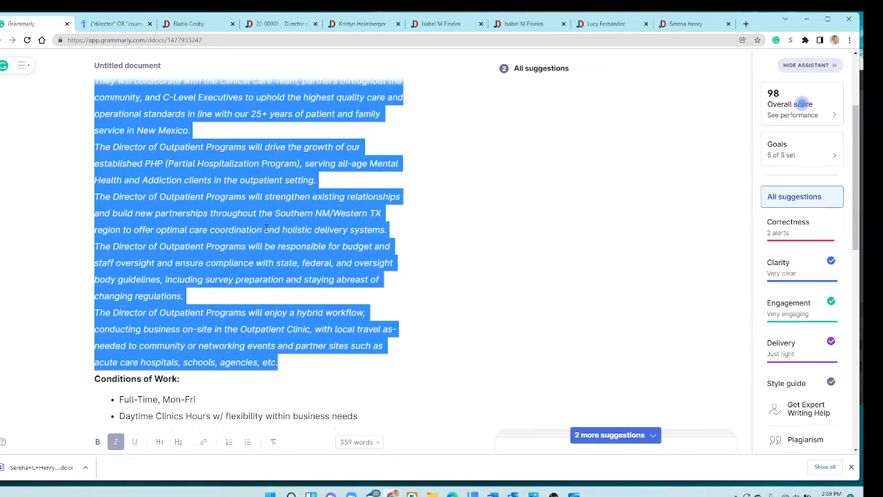
scroll(268, 231, "up", 2)
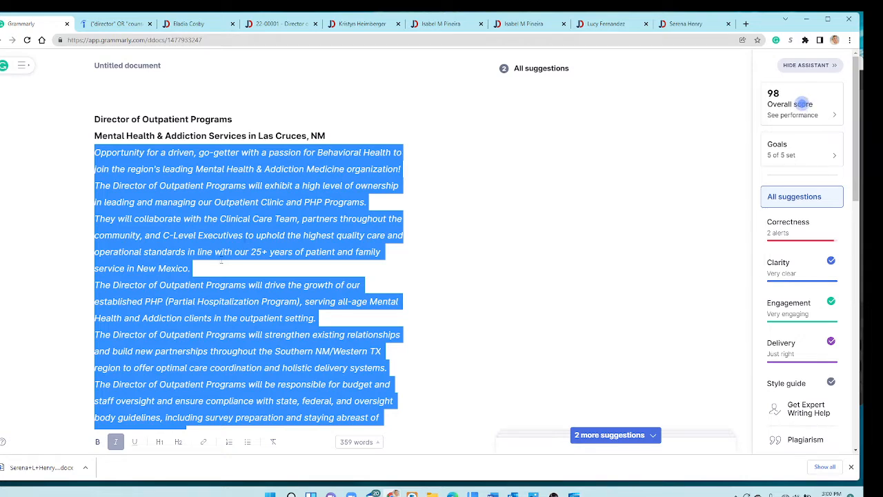
left_click(221, 259)
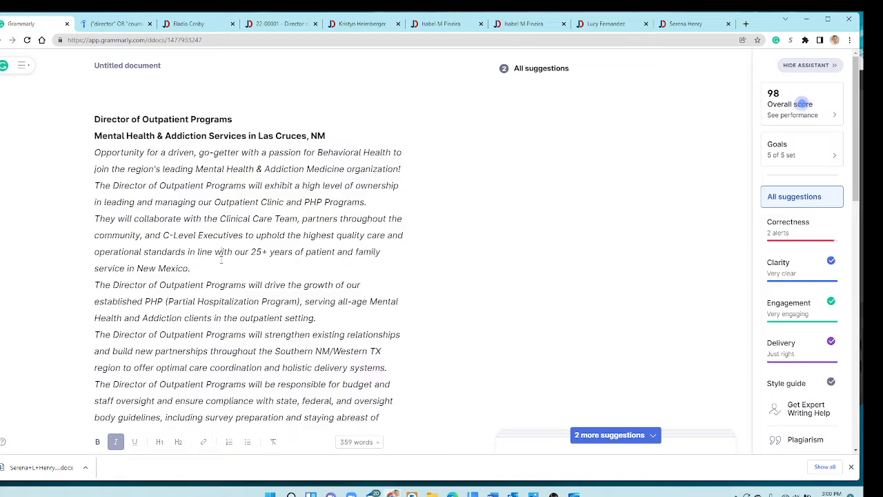
scroll(221, 259, "down", 5)
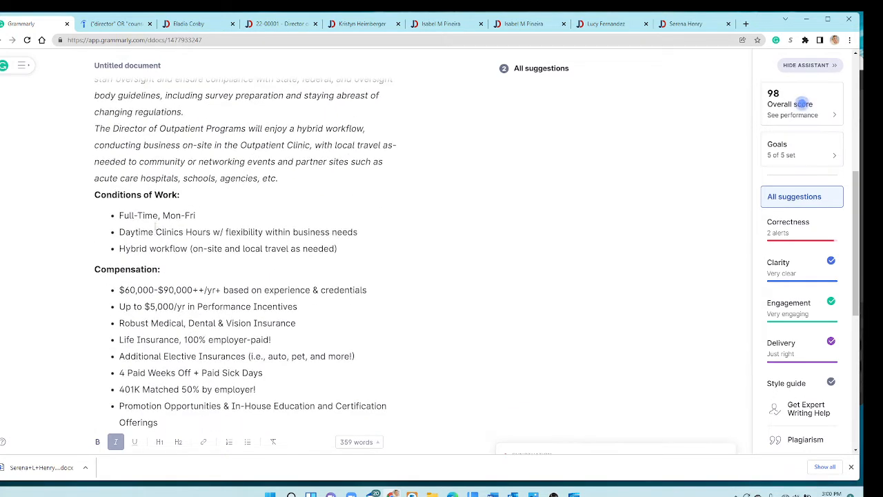
left_click_drag(120, 215, 356, 254)
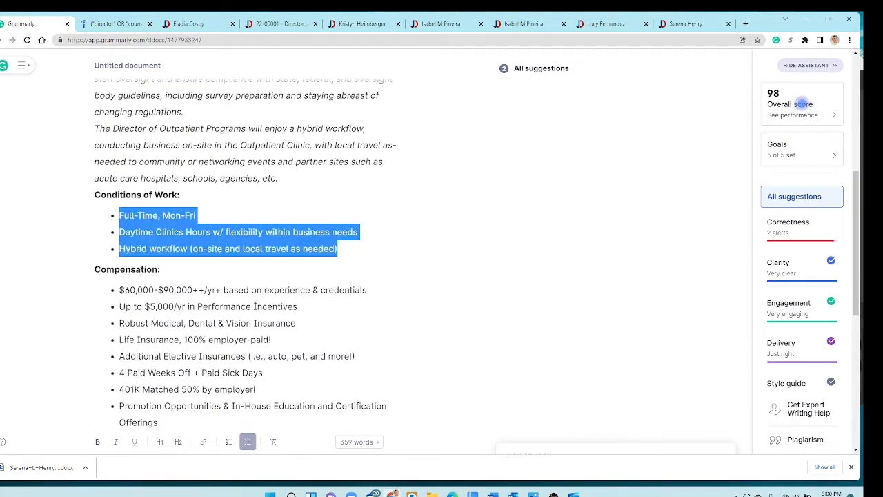
scroll(326, 301, "down", 2)
left_click_drag(125, 198, 374, 218)
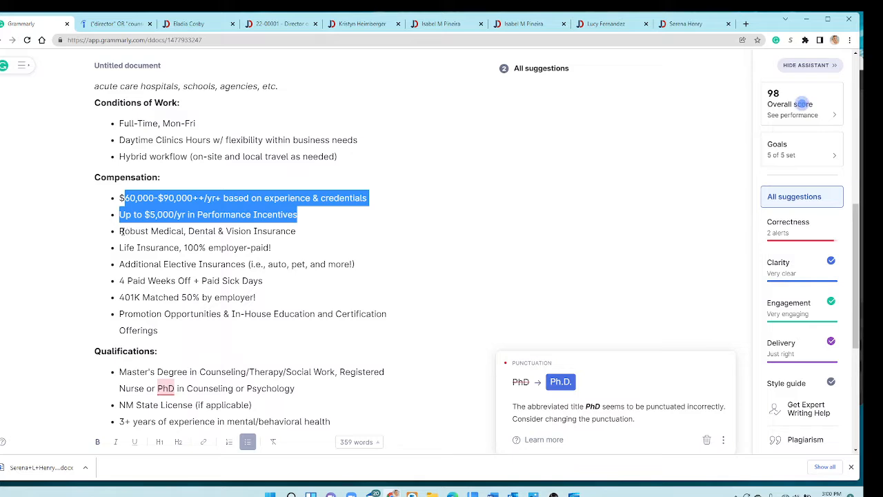
Bold the Compensation bullets from Robust Medical through Promotion Opportunities, and italicize the salary and Performance Incentives bullets.
left_click_drag(121, 232, 214, 328)
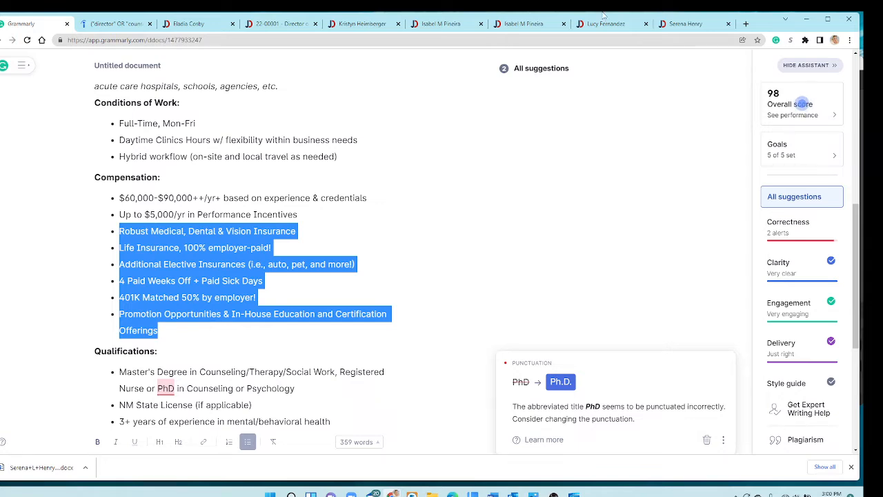
left_click(97, 442)
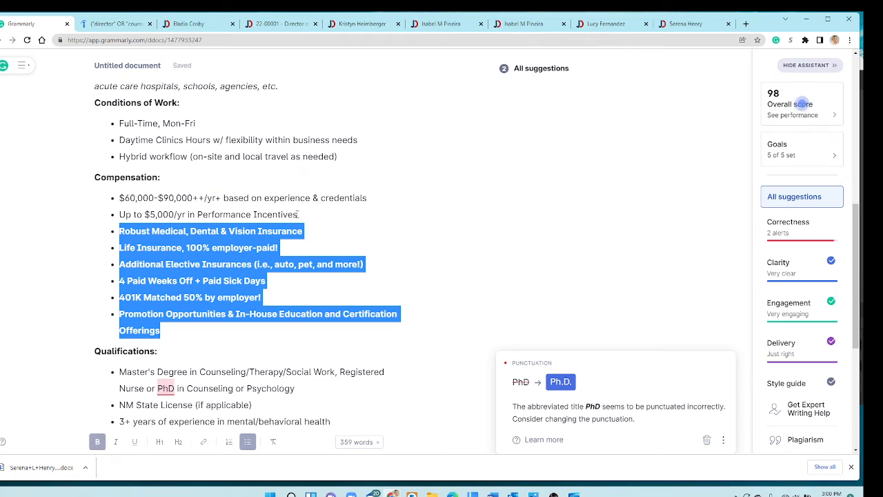
left_click_drag(297, 214, 113, 200)
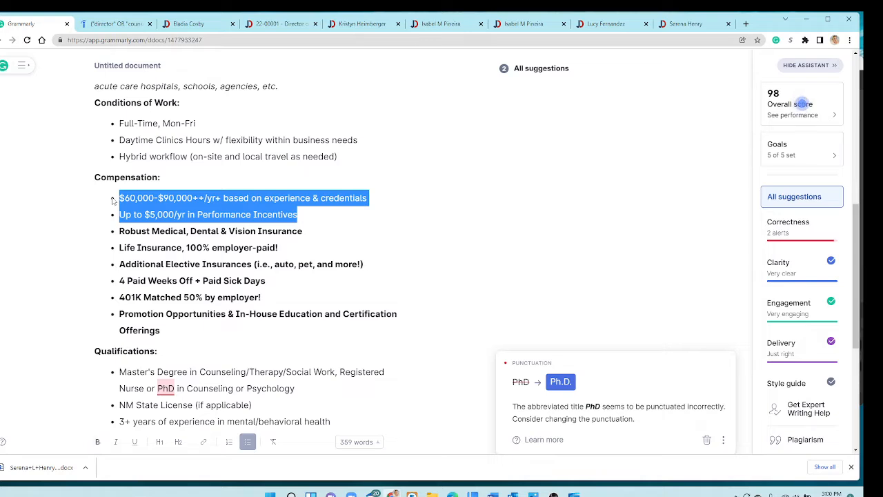
left_click(115, 441)
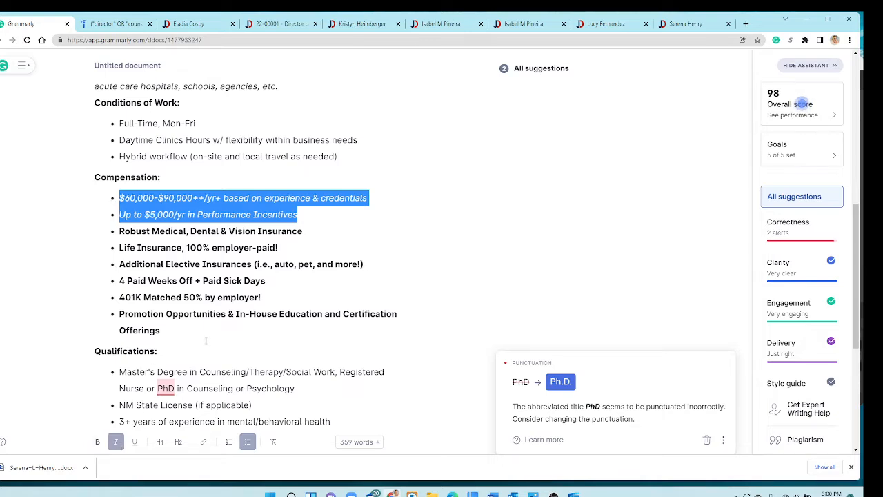
left_click(171, 248)
Italicize all the bullets under Qualifications and all the bullets under Conditions of Work.
scroll(172, 253, "down", 2)
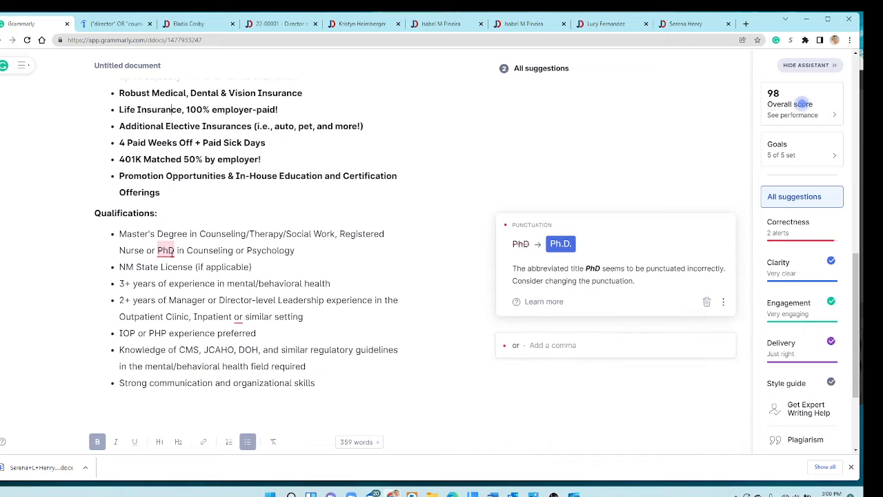
left_click_drag(120, 233, 365, 382)
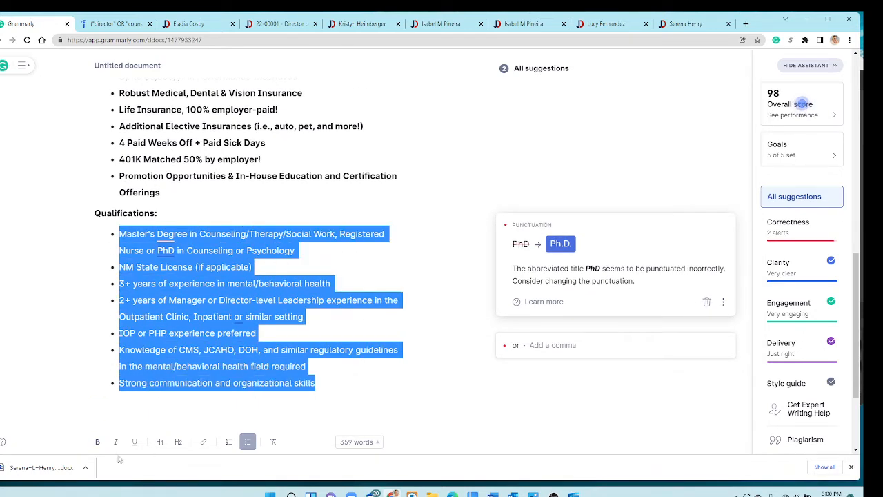
left_click(115, 441)
scroll(236, 274, "up", 4)
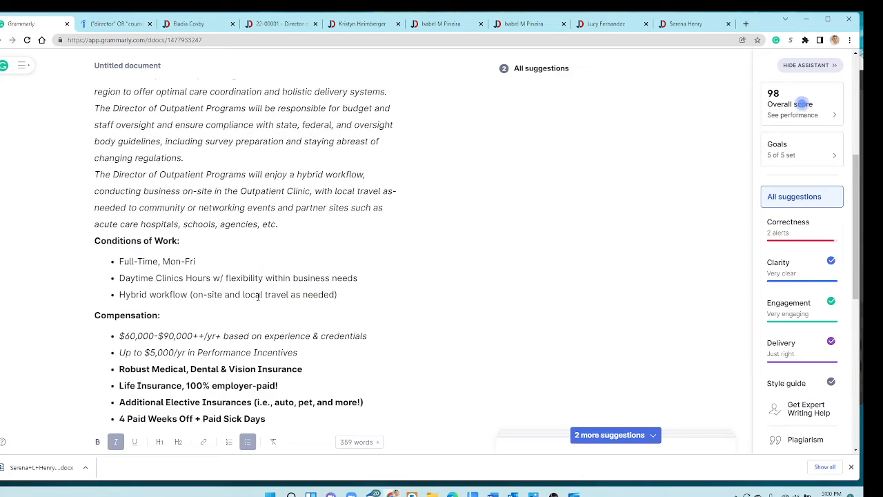
left_click_drag(347, 294, 113, 269)
left_click(116, 441)
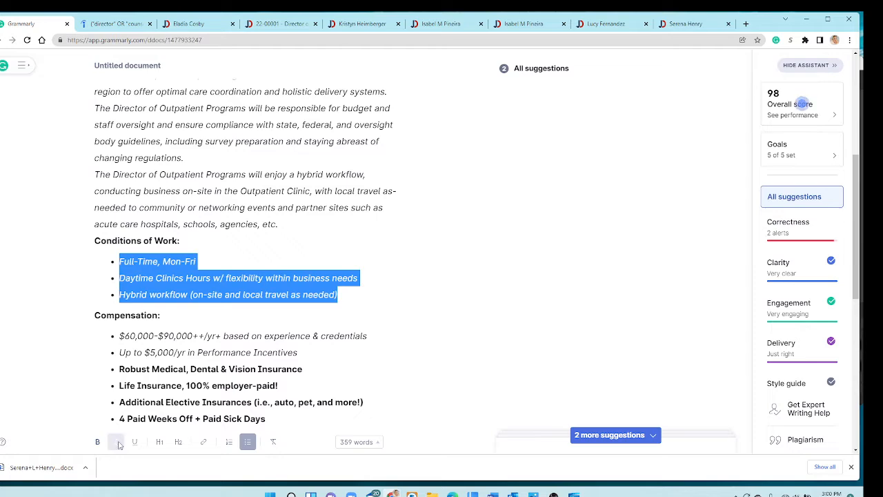
left_click(293, 225)
Remove bold from the "Director of Outpatient Programs" title line and italicize it.
scroll(296, 225, "up", 5)
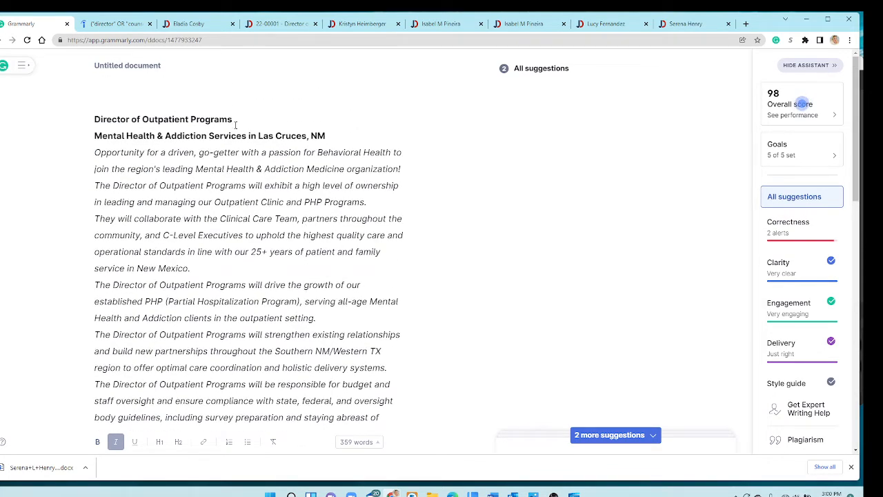
left_click_drag(235, 125, 84, 126)
left_click(102, 445)
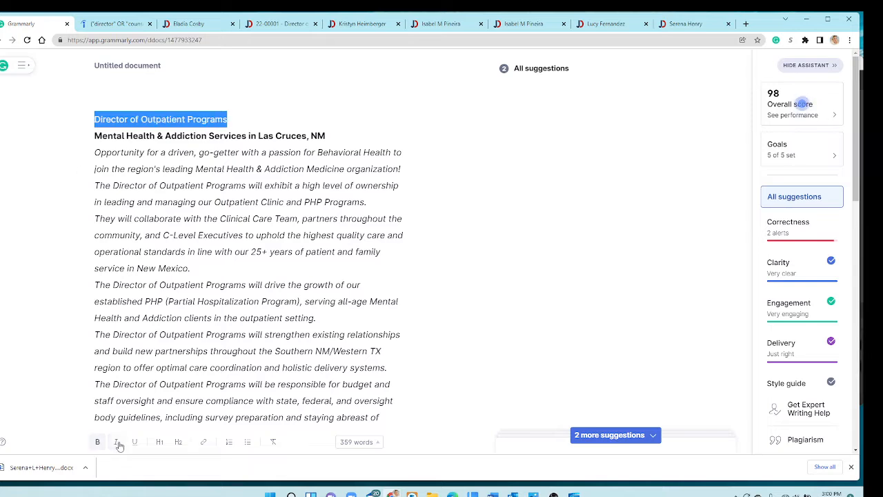
left_click(117, 442)
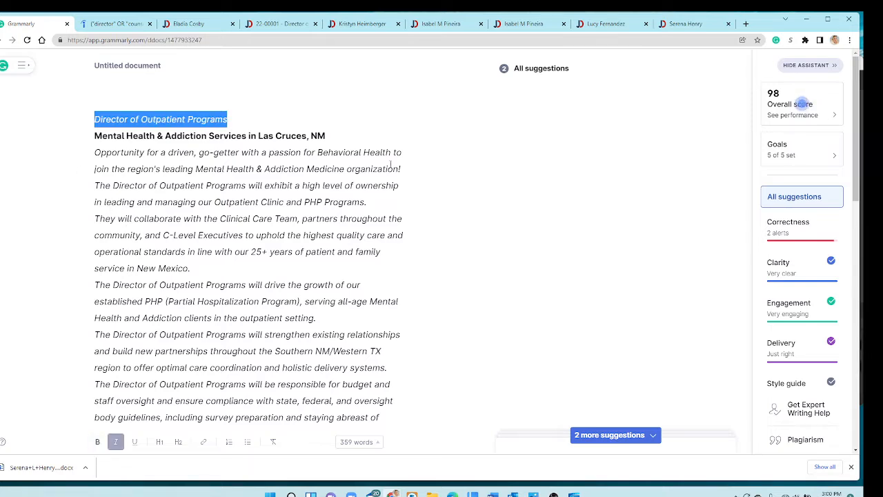
left_click(319, 152)
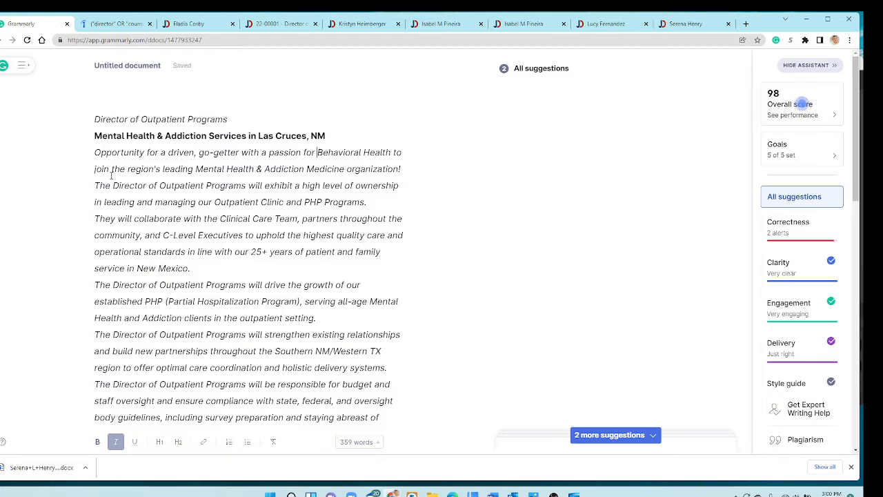
Bold the phrase about the region's leading Mental Health & Addiction Medicine organization in the opening sentence.
left_click_drag(115, 168, 398, 167)
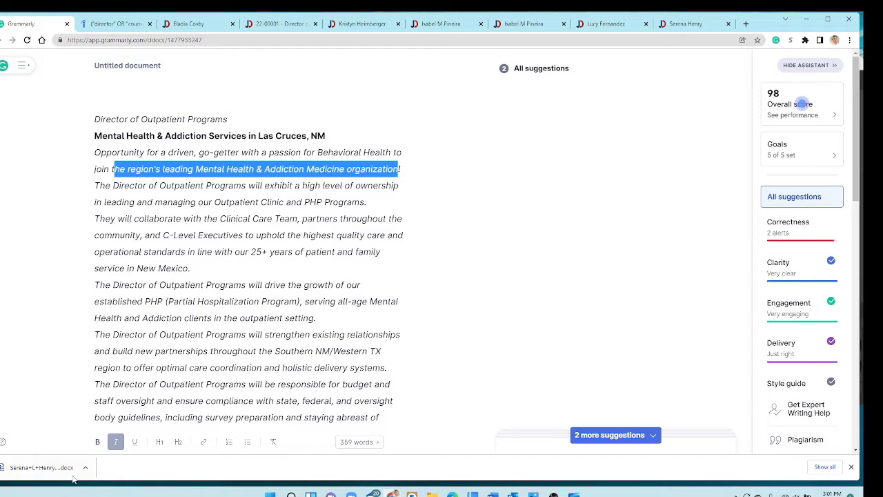
left_click(100, 442)
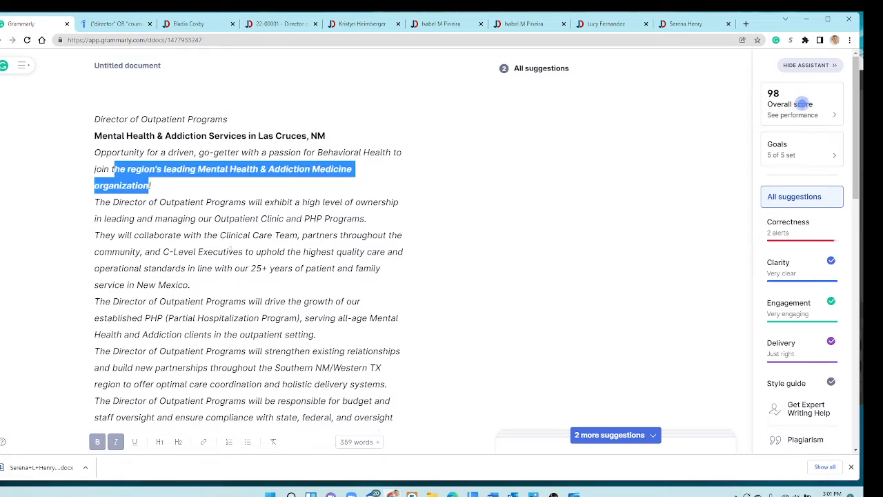
left_click(249, 236)
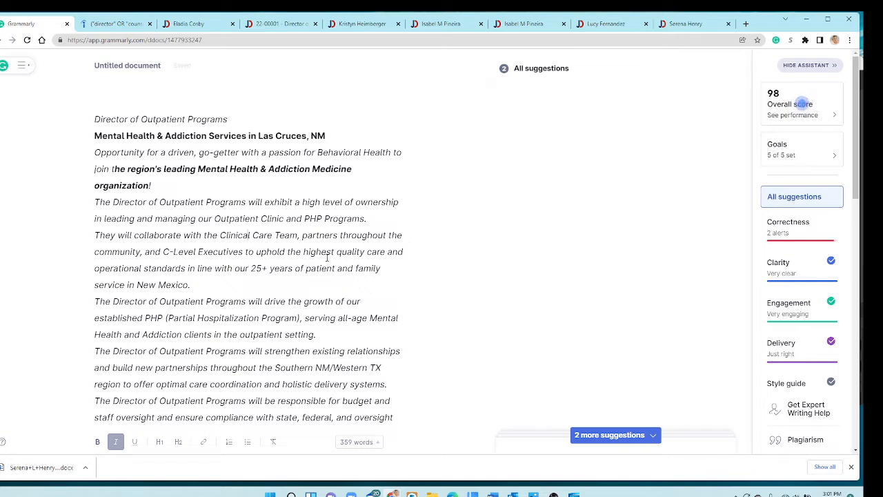
Bold "to uphold the highest quality care" through "New Mexico." and remove italics from it and from the region's leading organization phrase.
left_click_drag(245, 251, 396, 280)
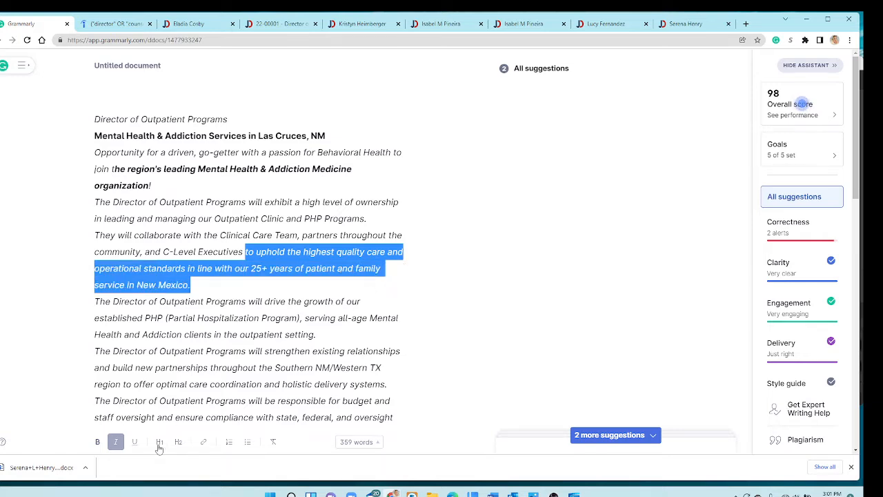
left_click(97, 442)
left_click(115, 442)
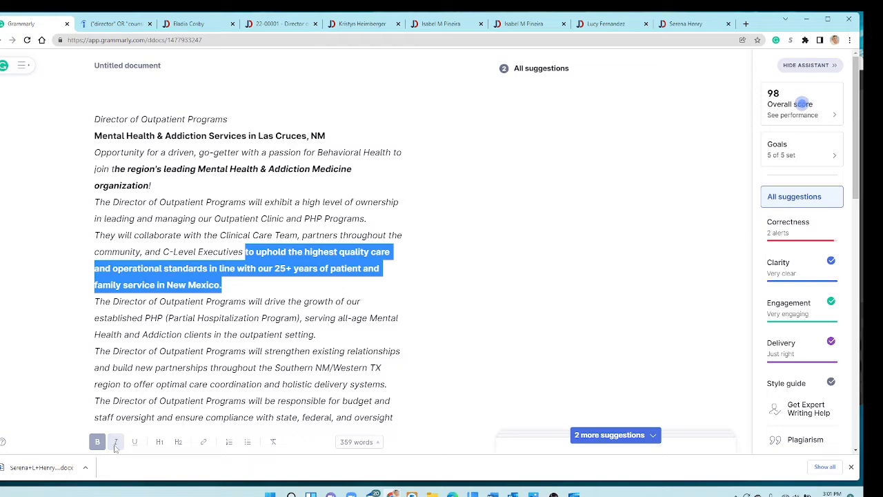
left_click_drag(152, 186, 110, 170)
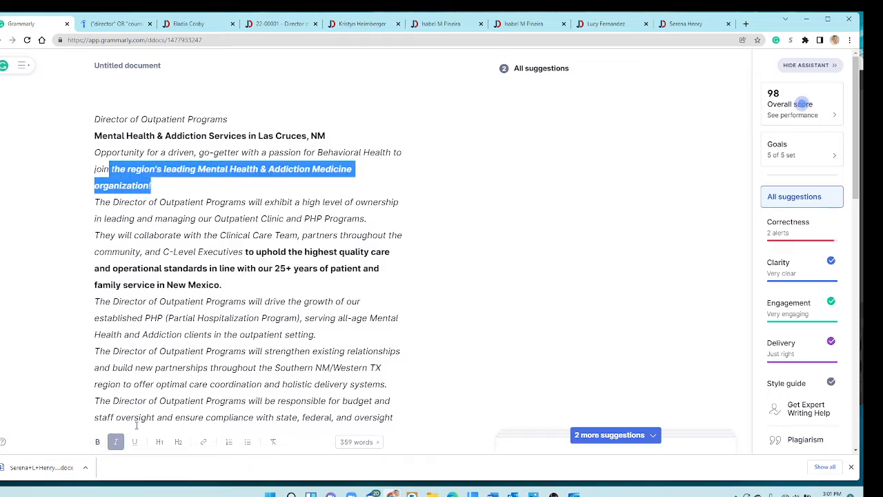
left_click(115, 441)
left_click(173, 335)
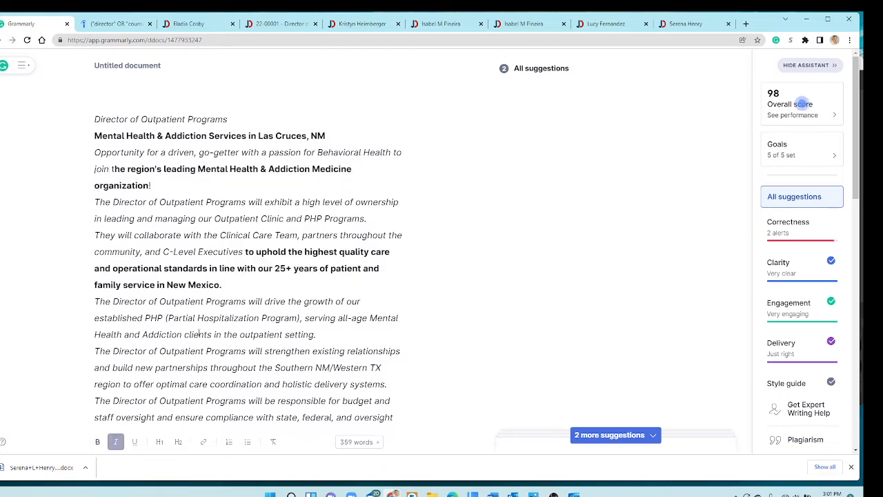
scroll(224, 334, "down", 2)
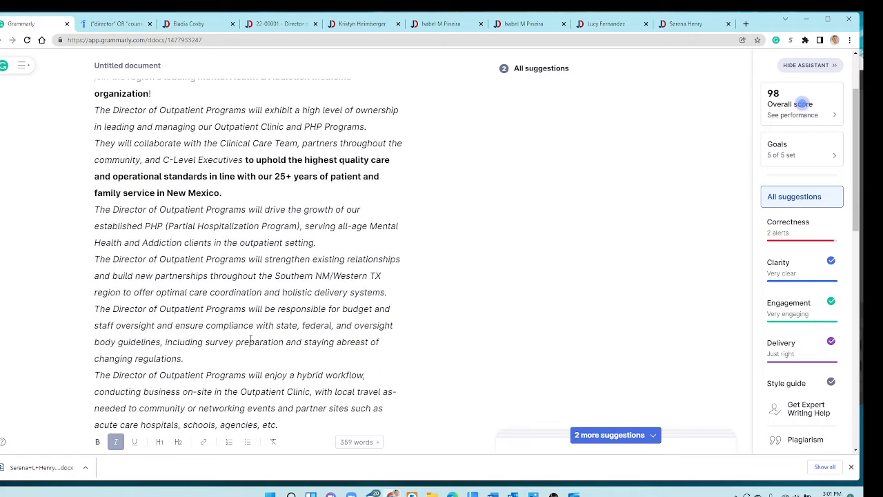
scroll(267, 340, "down", 1)
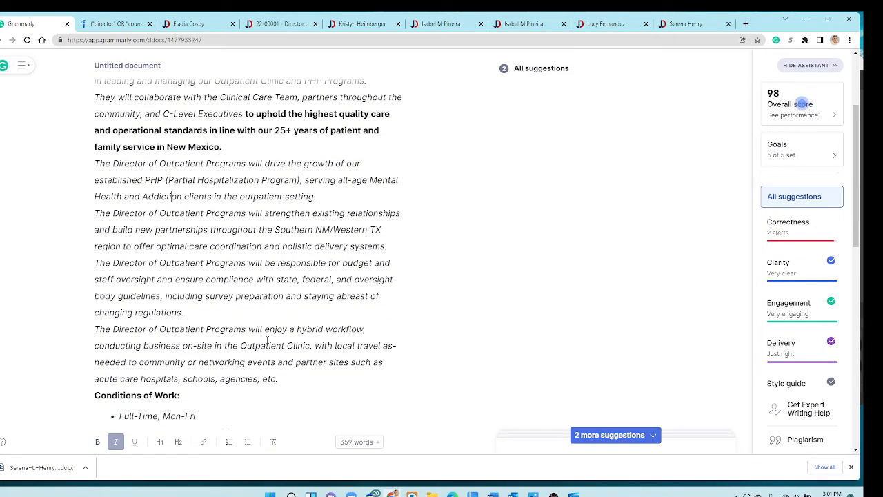
scroll(274, 350, "up", 3)
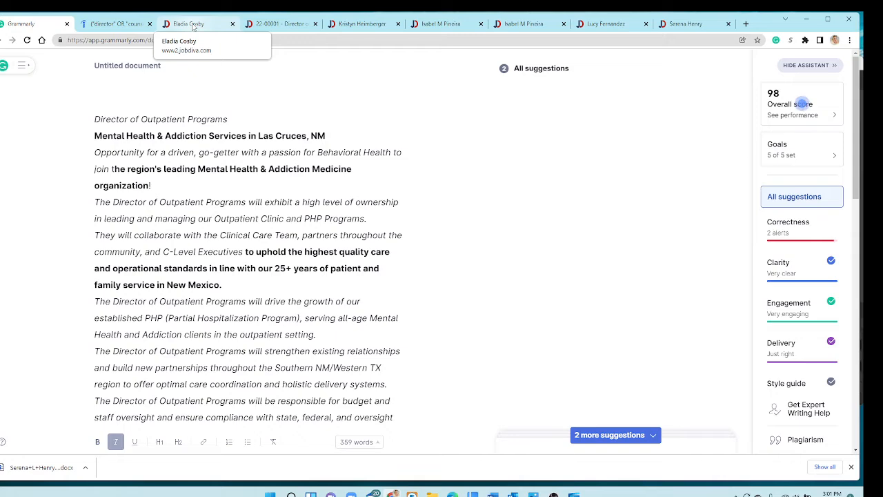
Open mesillavalleyhospital.com in the browser tab holding the first JobDiva candidate profile.
left_click(193, 25)
left_click(202, 40)
type("mesillavalleyhospital.com")
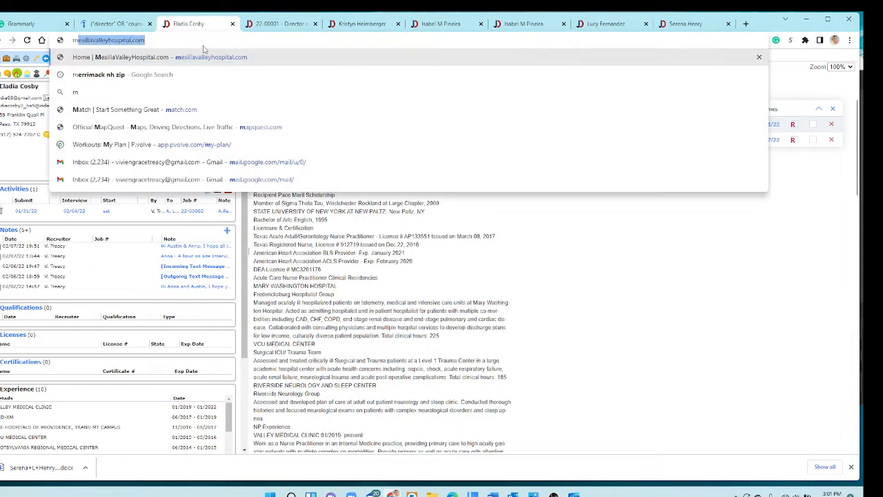
key("Return")
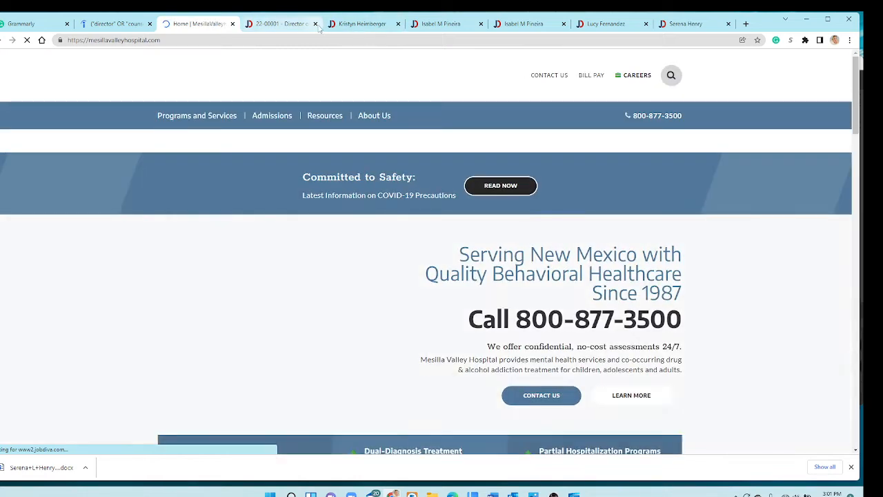
Close the JobDiva Director of Outpatient Programs tab, leaving without saving changes, and return to the Mesilla Valley Hospital website.
left_click(316, 24)
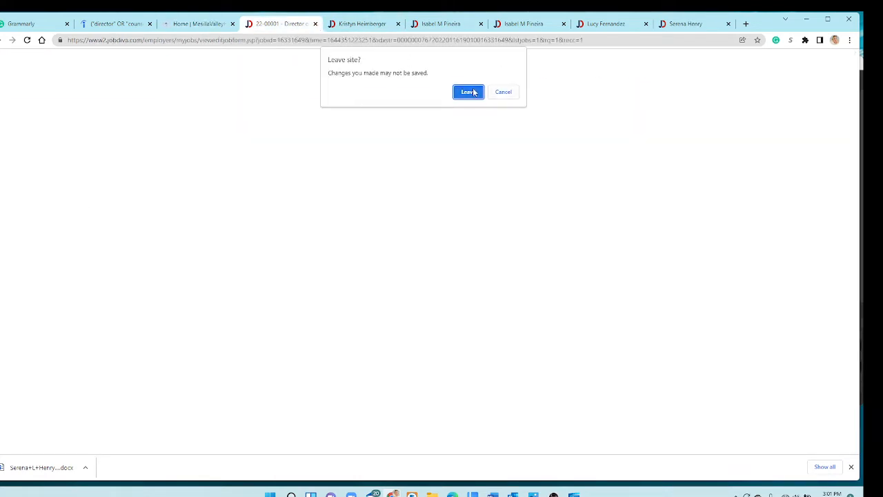
left_click(469, 92)
left_click(207, 24)
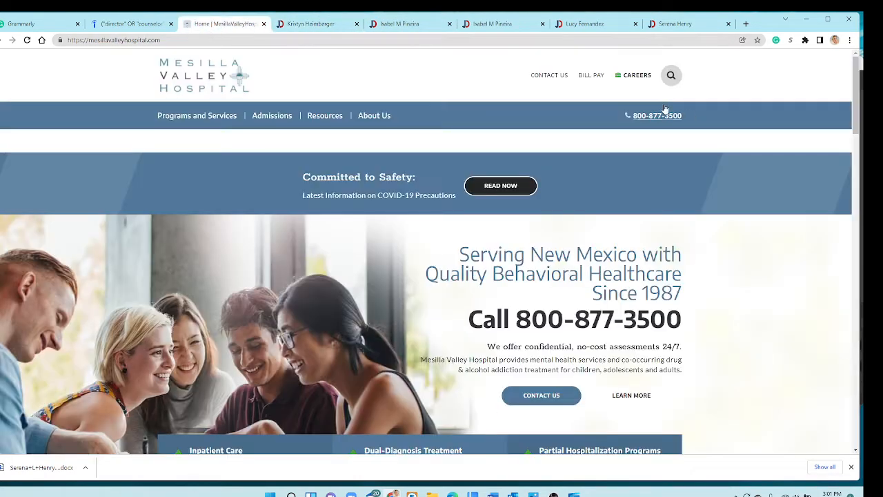
Open the Mesilla Valley Hospital careers site, list all openings, and review the first page of job titles.
left_click(635, 77)
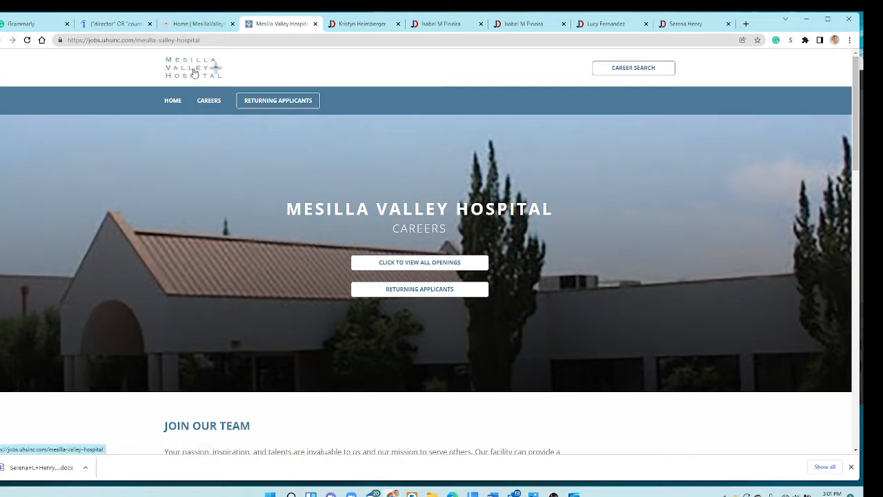
left_click(420, 263)
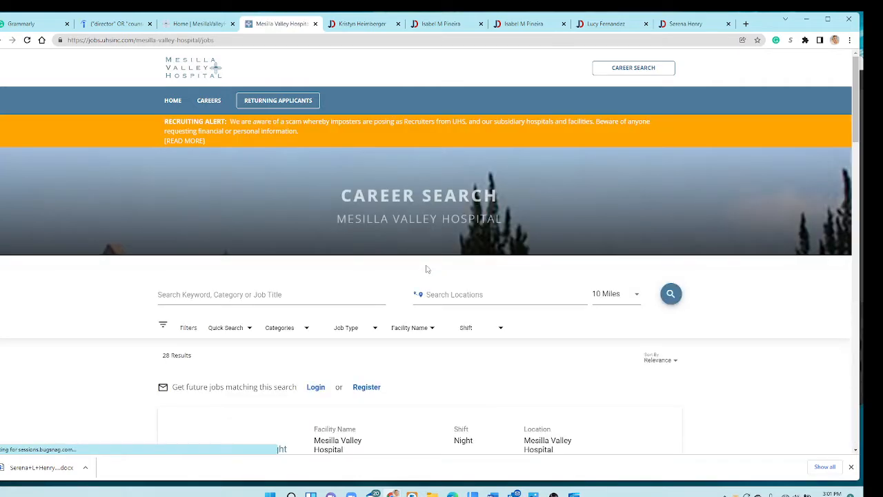
scroll(426, 270, "down", 2)
scroll(409, 268, "down", 3)
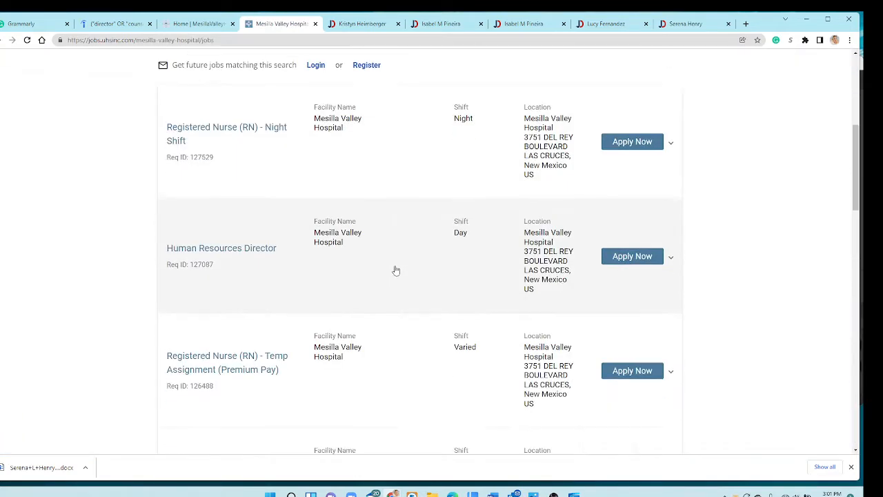
scroll(396, 270, "down", 4)
scroll(393, 285, "down", 4)
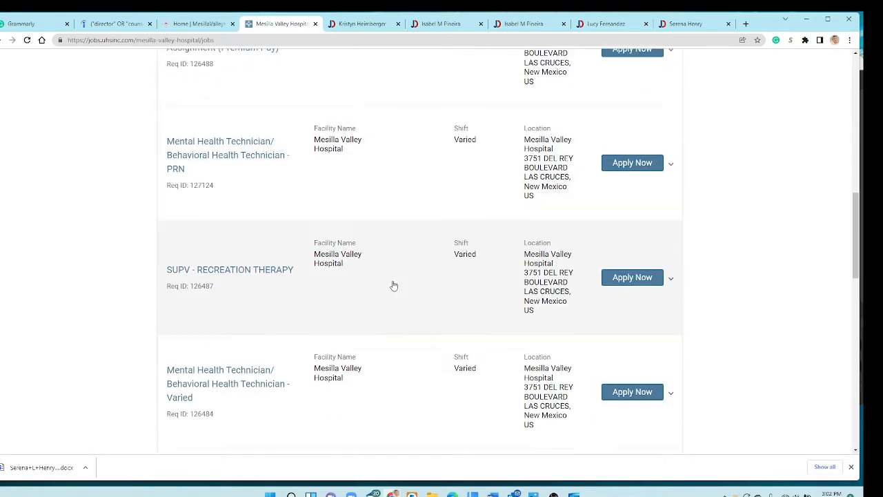
scroll(393, 285, "down", 4)
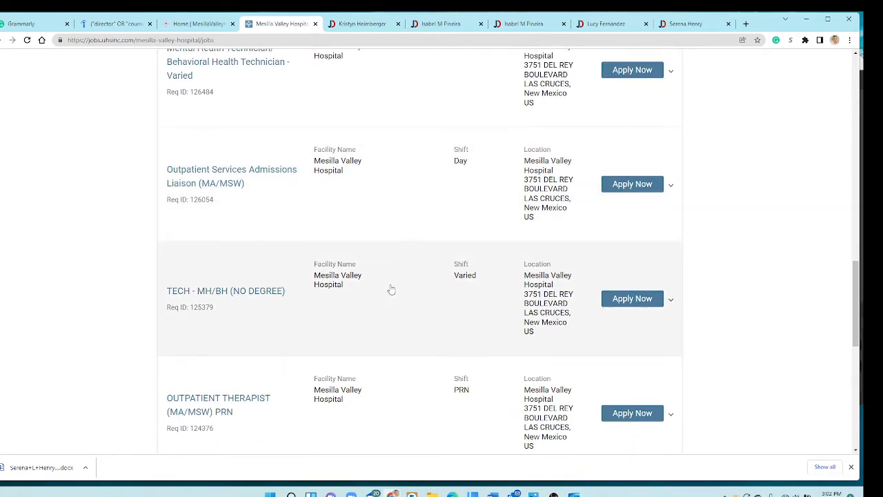
scroll(391, 290, "down", 3)
scroll(393, 289, "down", 3)
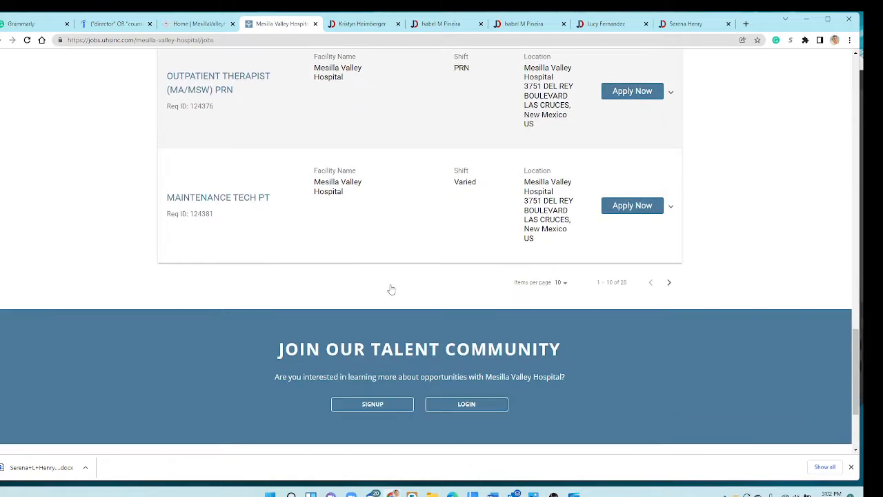
scroll(552, 310, "up", 12)
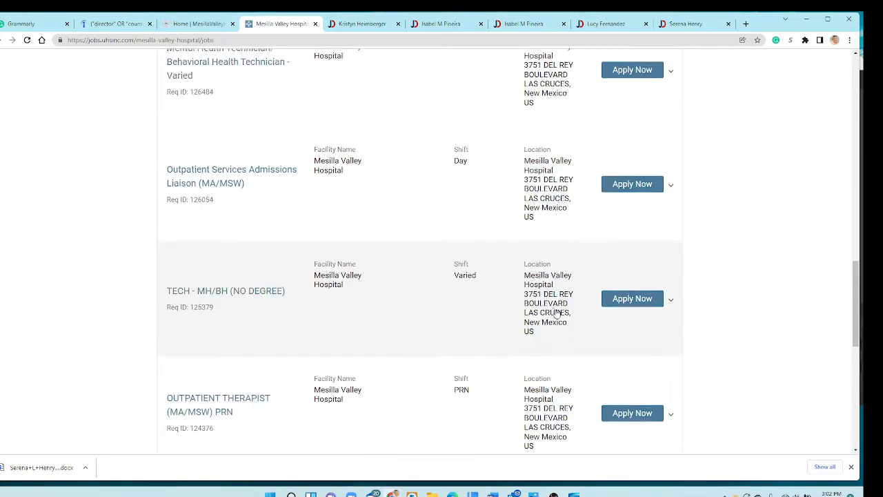
scroll(559, 312, "up", 3)
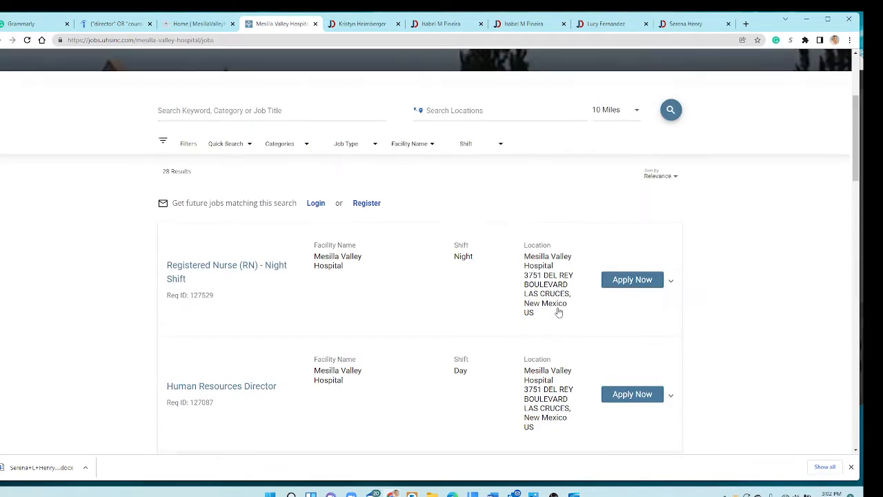
scroll(556, 310, "down", 7)
scroll(585, 375, "down", 8)
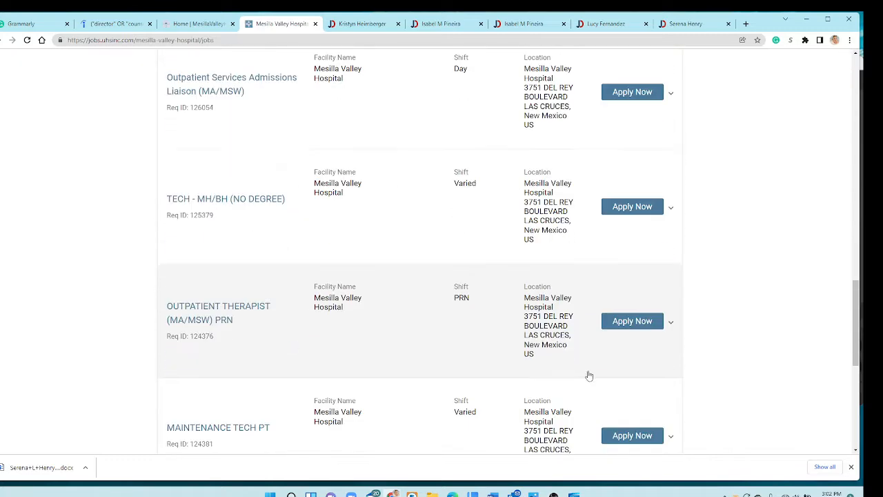
Review the job titles on the second and third pages of the hospital's openings.
left_click(669, 239)
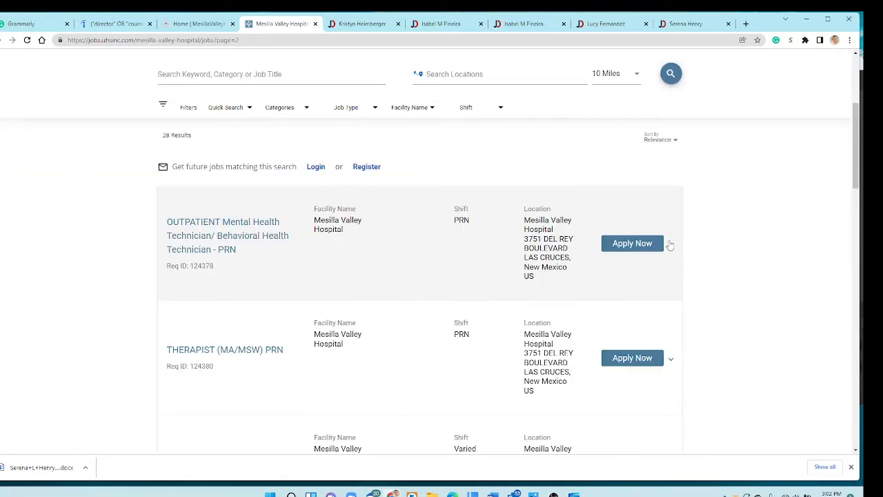
scroll(352, 265, "down", 6)
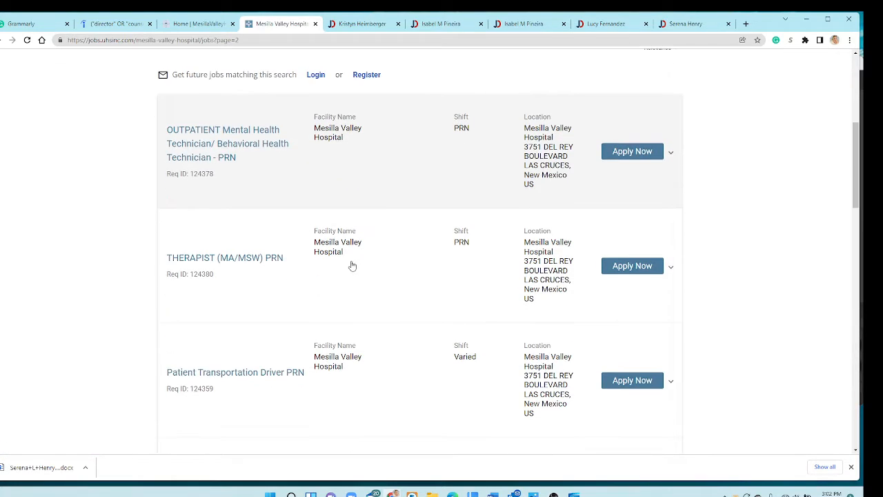
scroll(356, 267, "down", 8)
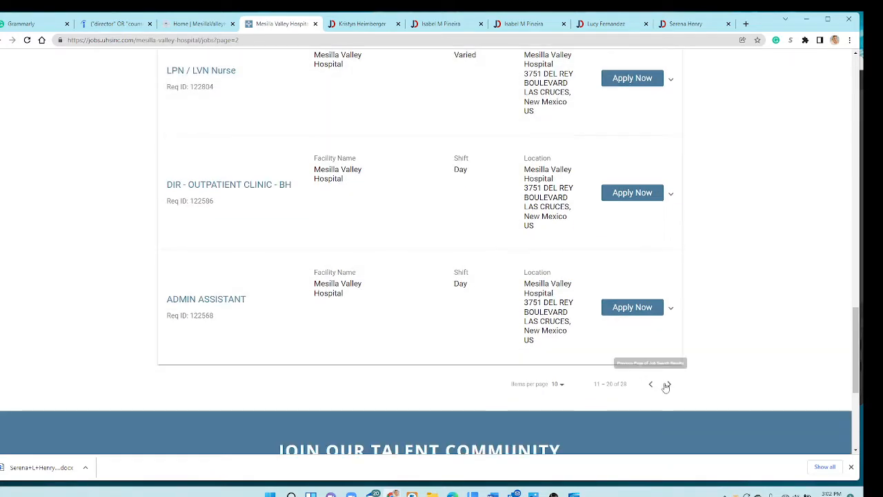
left_click(669, 384)
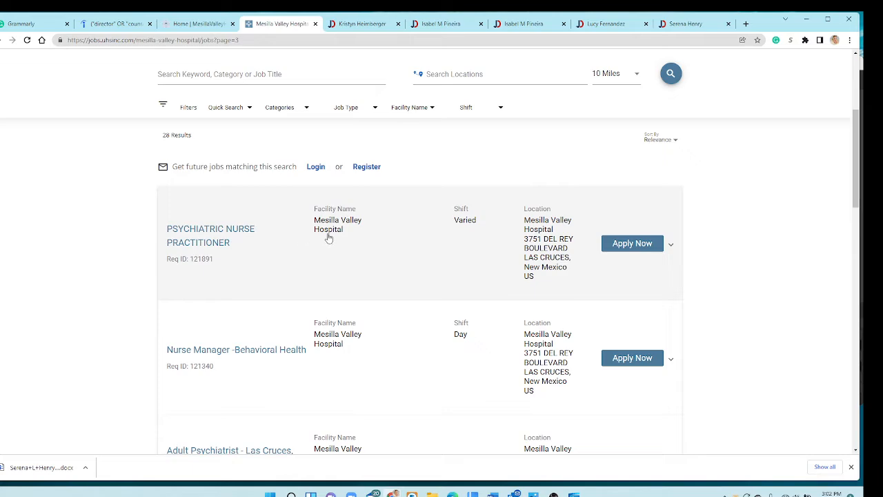
scroll(331, 240, "down", 5)
scroll(334, 240, "down", 6)
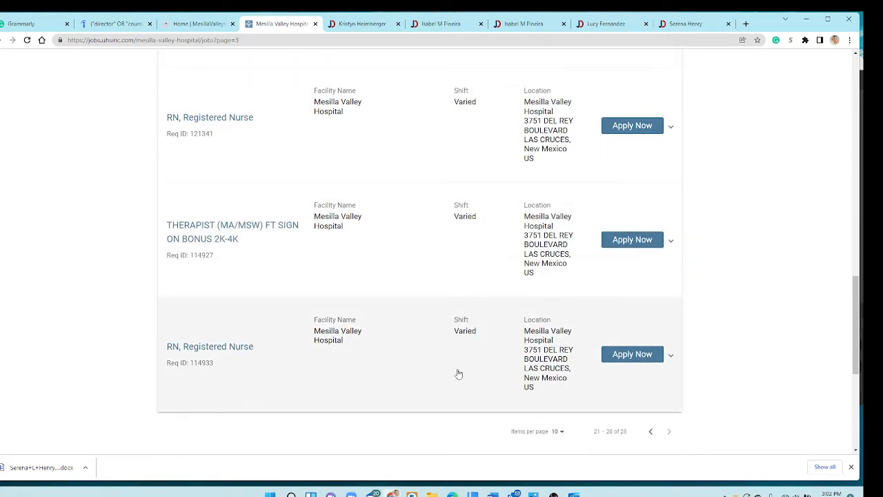
scroll(317, 212, "up", 11)
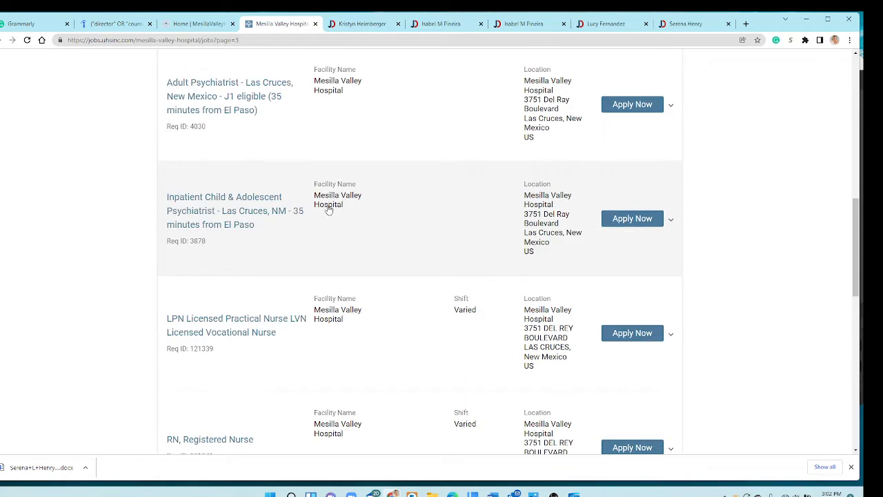
scroll(372, 173, "up", 3)
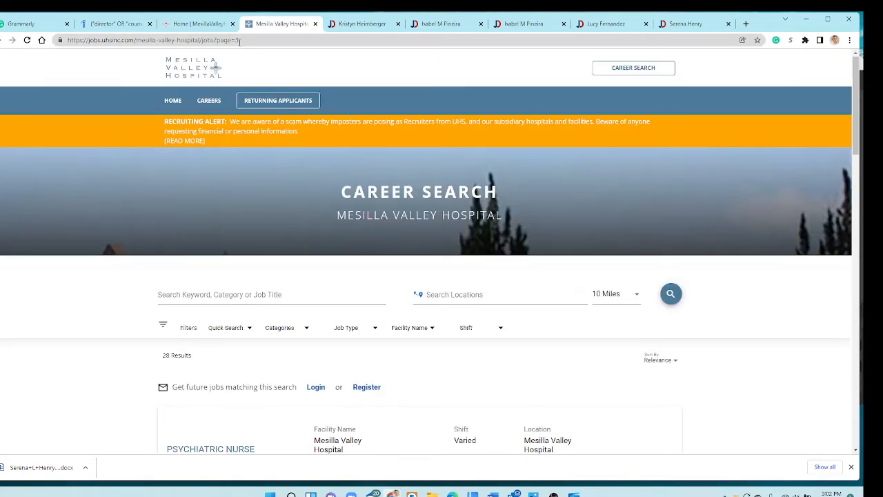
Close the first four JobDiva candidate tabs, keeping only the last candidate's tab open.
left_click(398, 24)
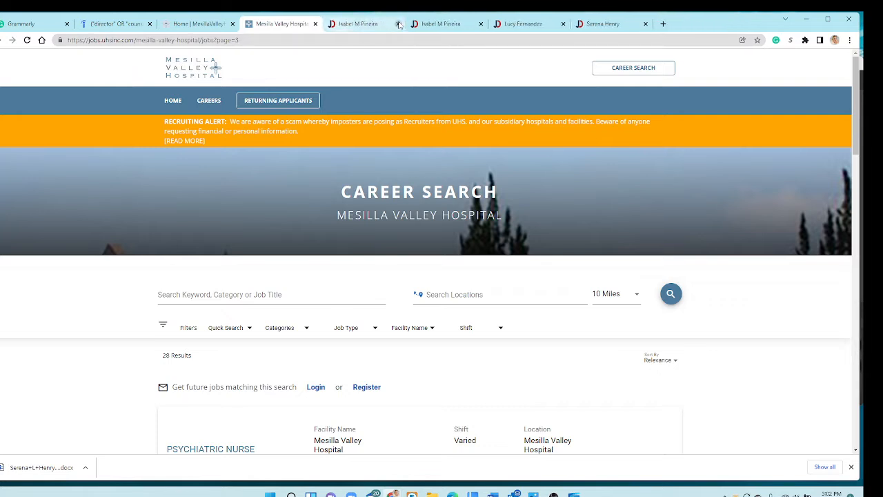
left_click(398, 24)
left_click(398, 24)
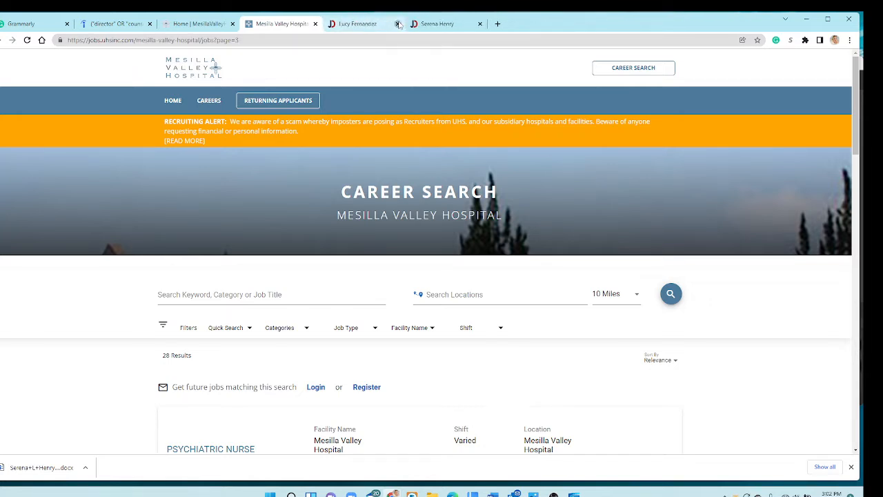
left_click(398, 24)
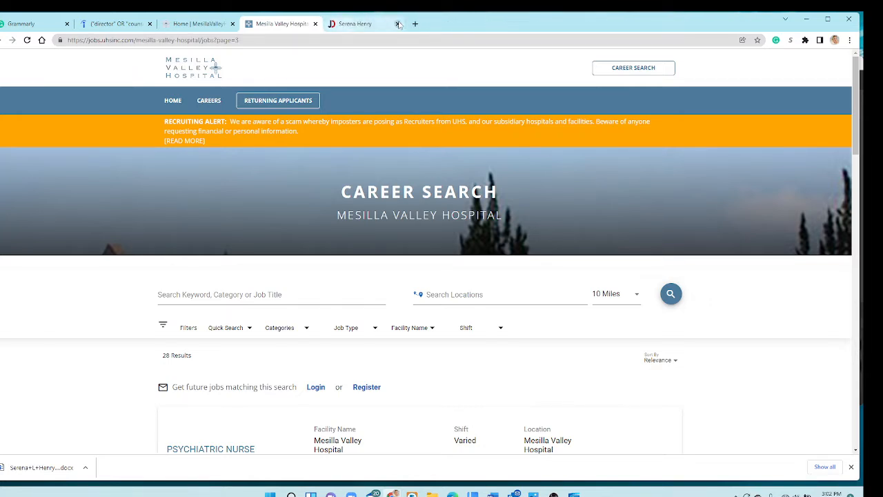
Load google.com in the careers tab and search for "staff educator job description".
left_click(273, 39)
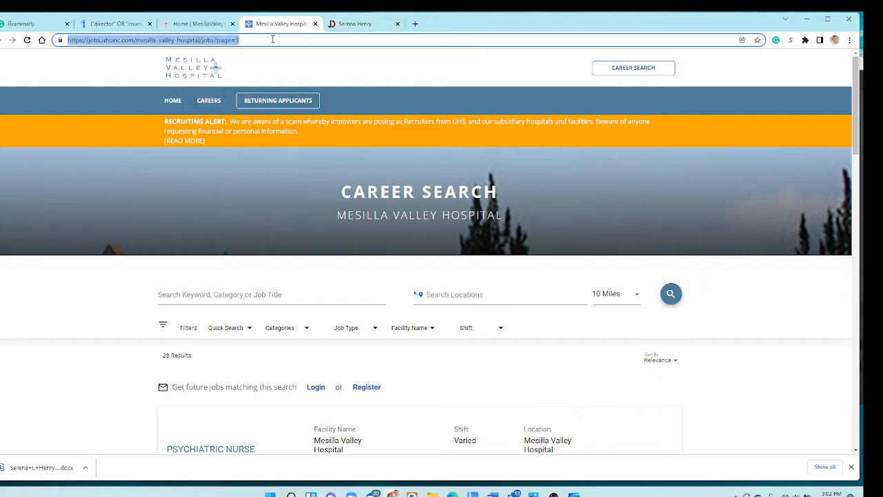
type("go")
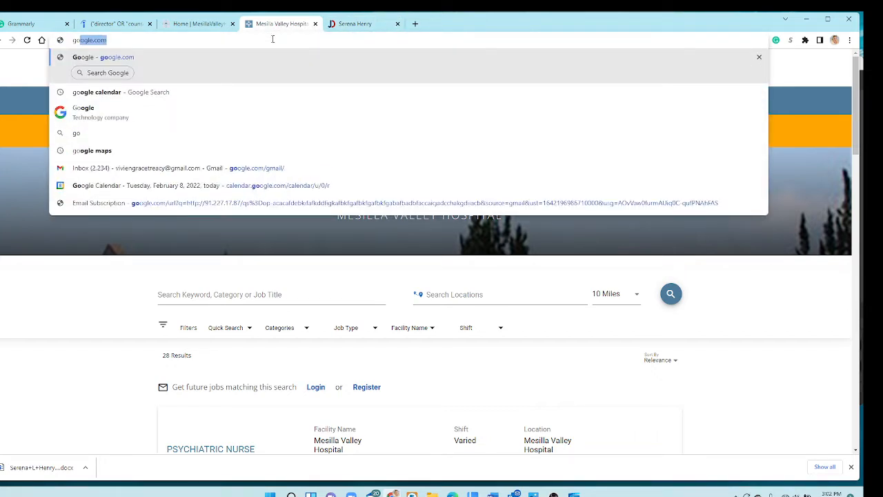
key("Return")
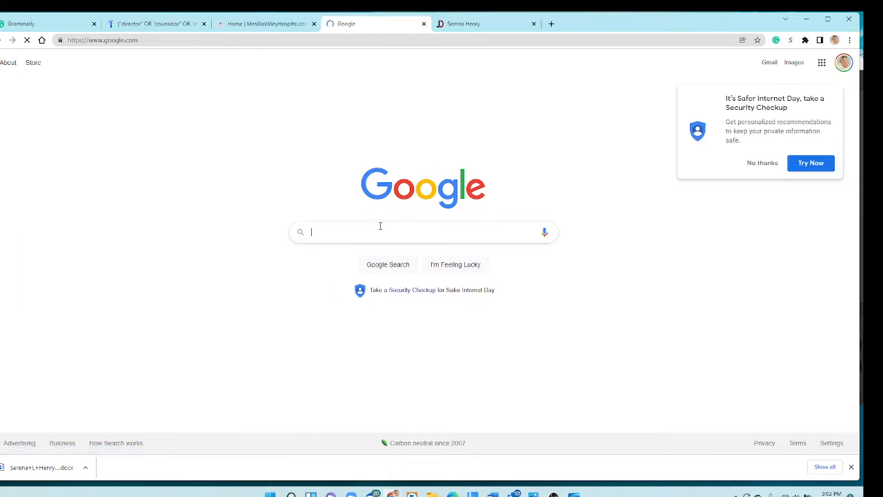
type("staff educat")
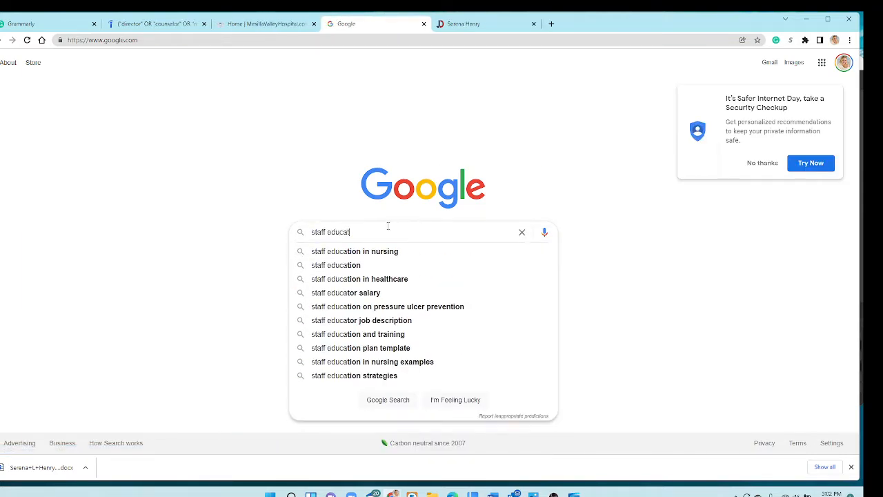
type("or n")
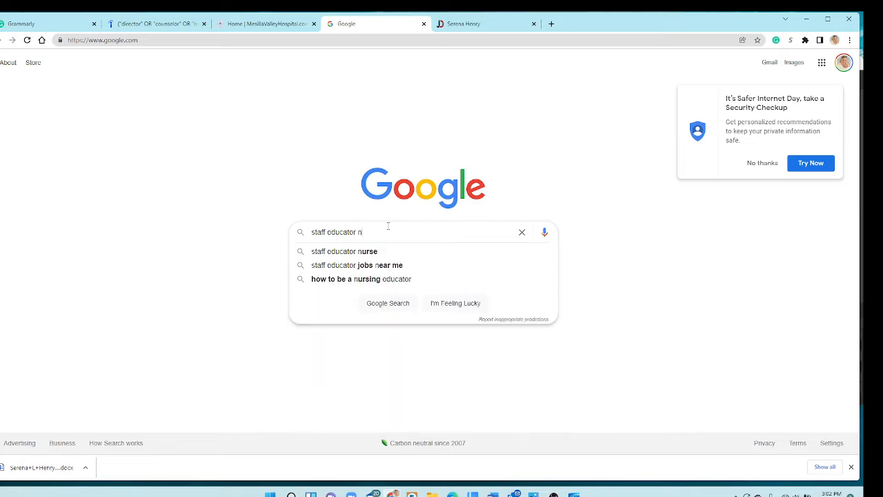
key("BackSpace")
key("BackSpace")
left_click(410, 280)
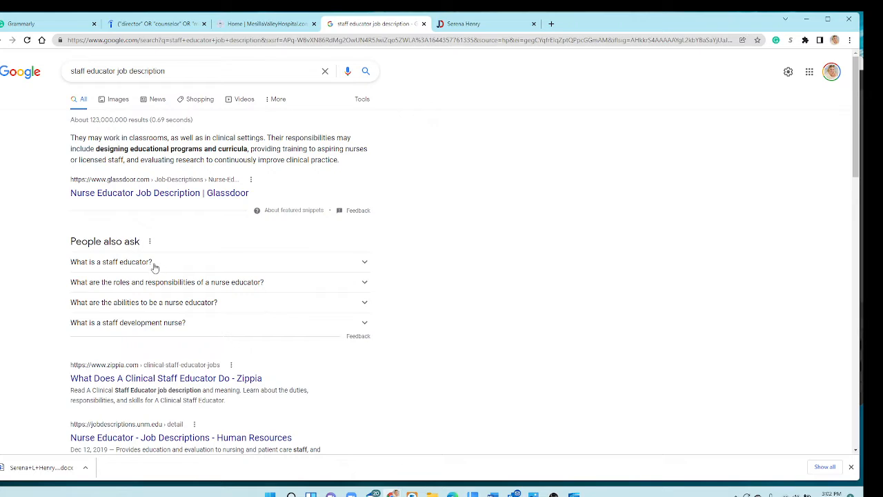
Expand the staff educator and nurse educator responsibilities questions, and copy the bulleted list from Designing curricula to Overseeing students' clinical practice.
left_click(154, 267)
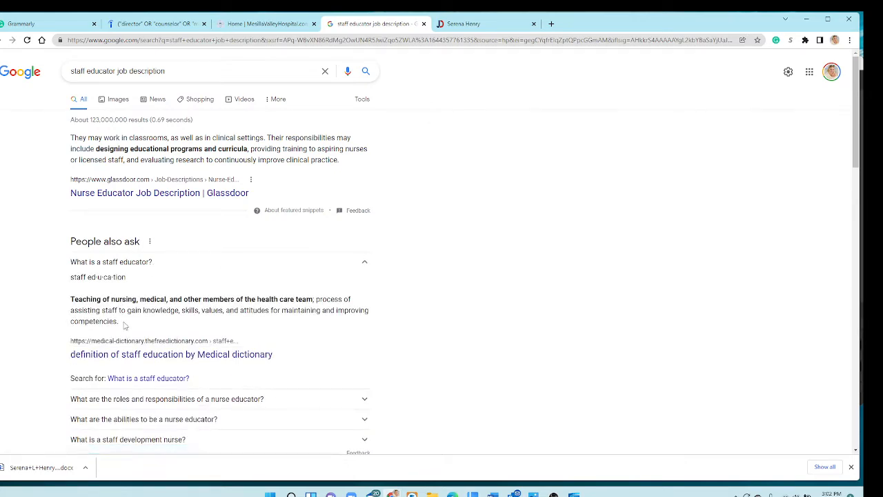
left_click(173, 399)
scroll(393, 289, "down", 3)
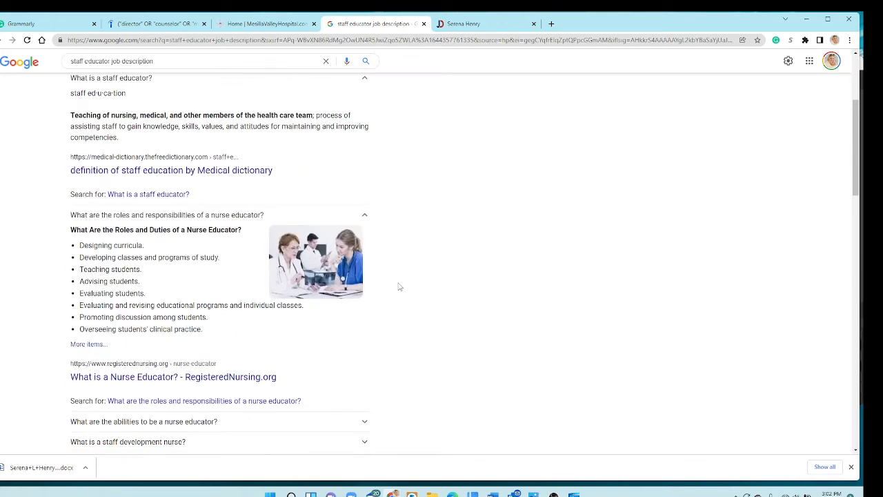
left_click_drag(203, 330, 74, 249)
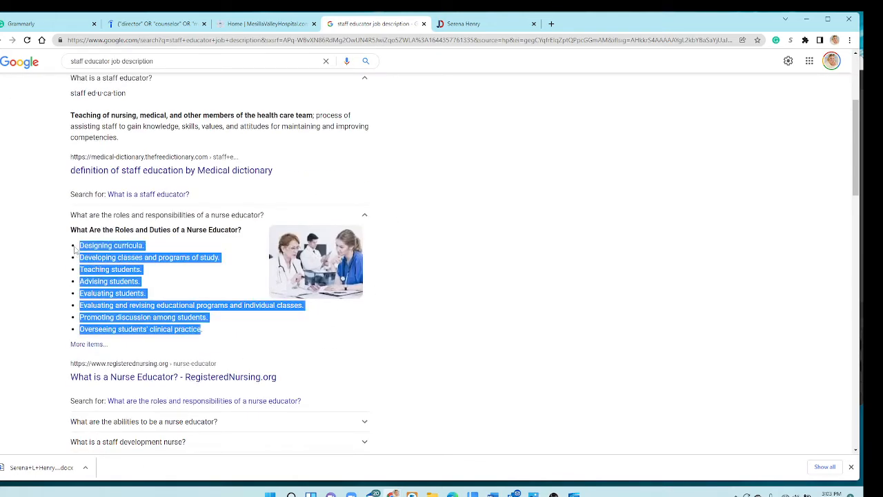
right_click(124, 252)
left_click(172, 260)
Return to the Grammarly document and delete the four Director of Outpatient Programs paragraphs directly above Conditions of Work.
left_click(50, 23)
scroll(194, 259, "down", 3)
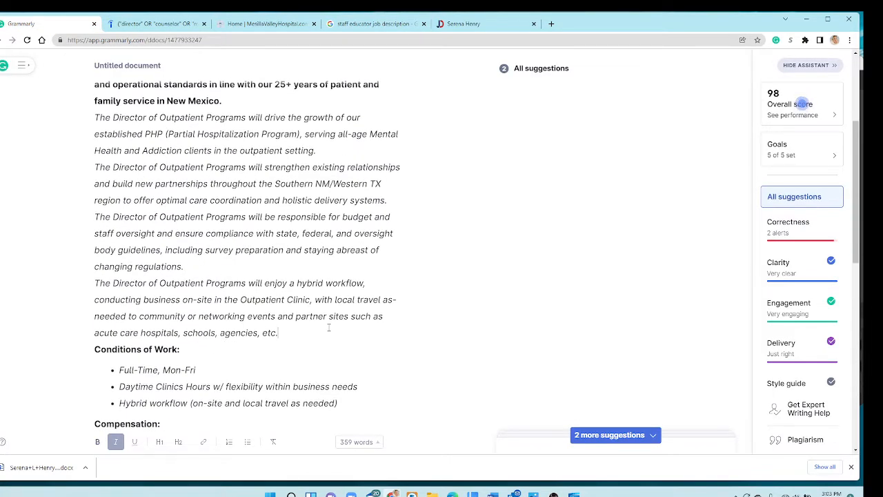
left_click_drag(328, 328, 92, 124)
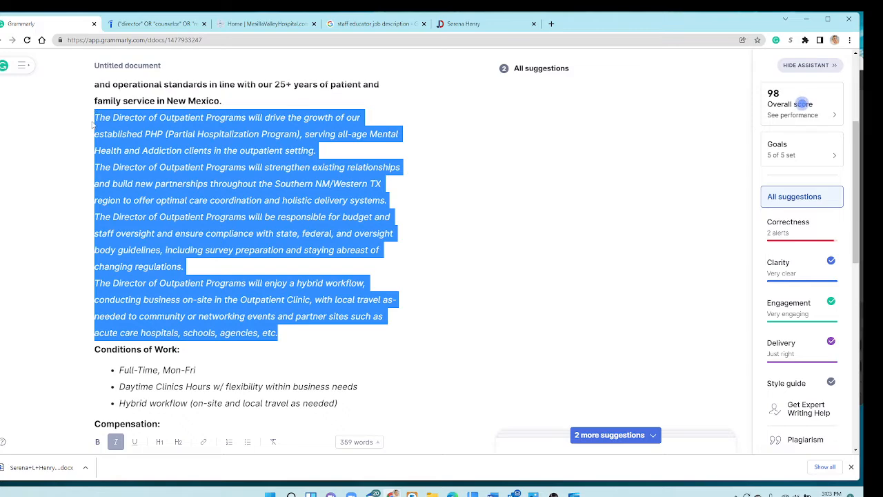
key("BackSpace")
Delete the italic text from "The Director of Outpatient Programs will exhibit" through "C-Level Executives", keeping the bold "to uphold" phrase.
scroll(333, 203, "up", 2)
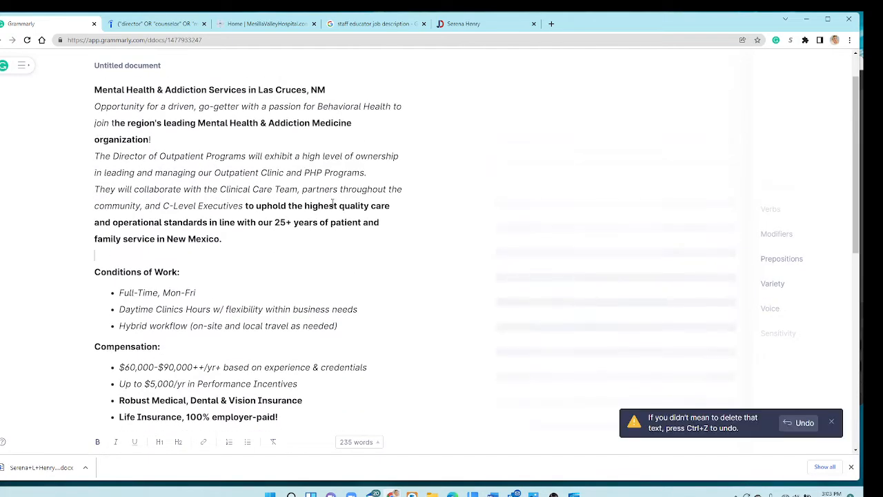
left_click_drag(243, 205, 75, 163)
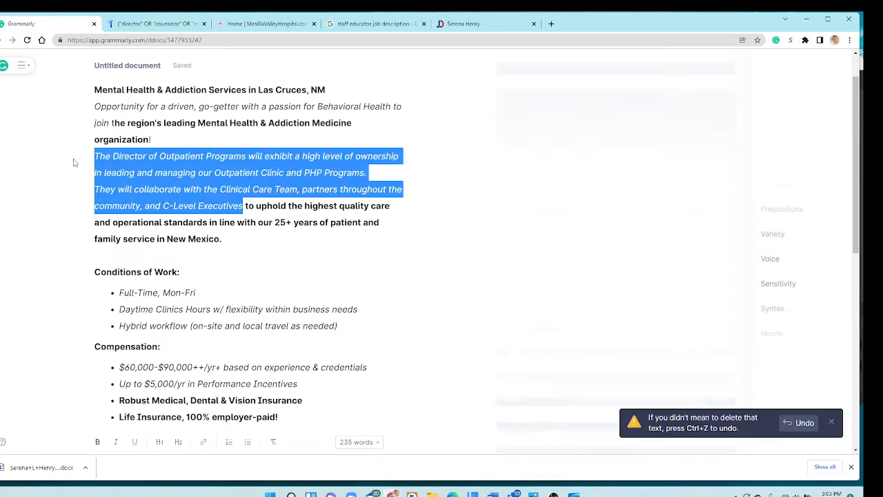
key("BackSpace")
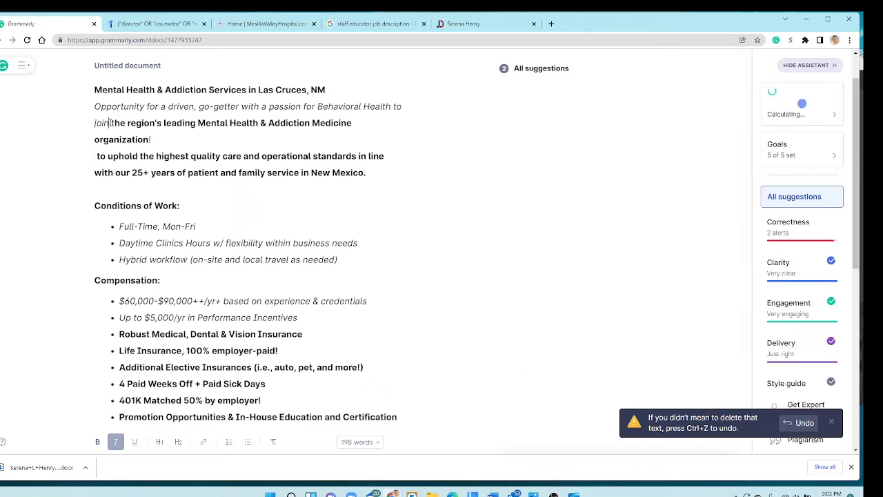
Delete "driven, go-getter with a passion for Behavioral Health to join" from the opening sentence and insert two blank lines above Conditions of Work.
mouse_move(109, 123)
left_mouse_down()
mouse_move(90, 101)
mouse_move(207, 106)
mouse_move(176, 107)
left_mouse_up()
left_click_drag(168, 108, 111, 127)
key("BackSpace")
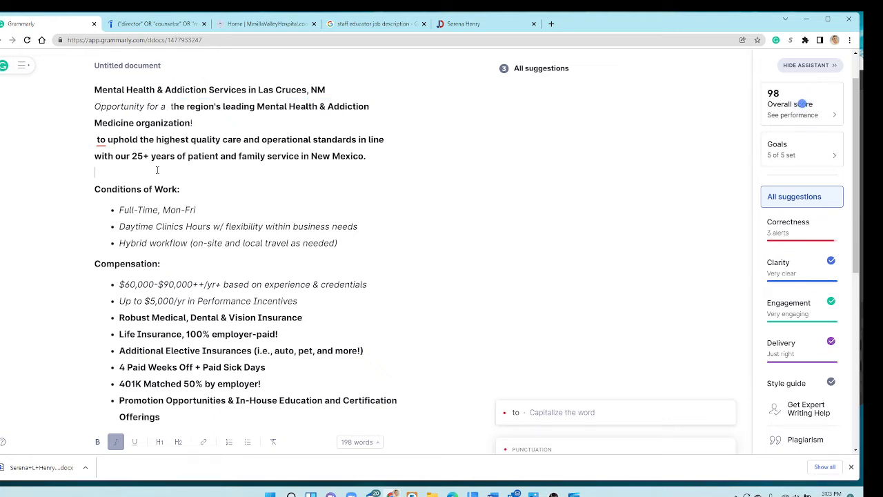
key("Return")
key("Return")
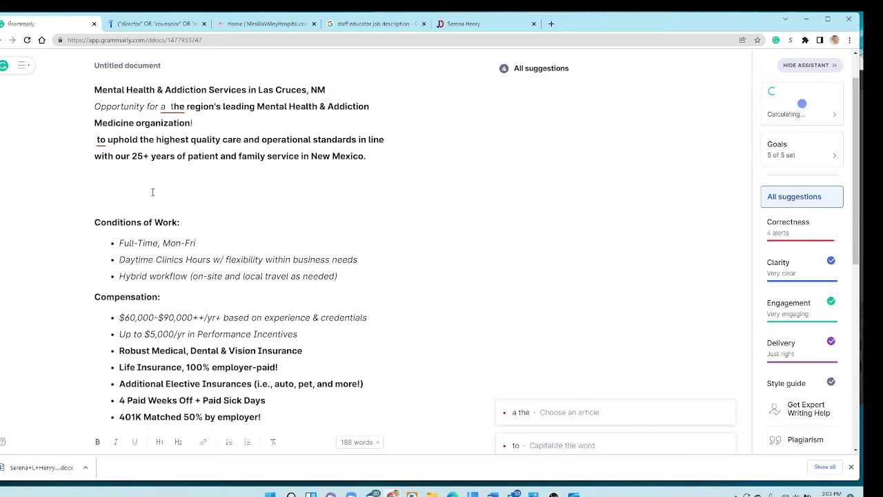
Add a "Job Description:" heading in the blank space above Conditions of Work and paste the copied duties list beneath it.
type("Job Description:")
key("Return")
key("ctrl+v")
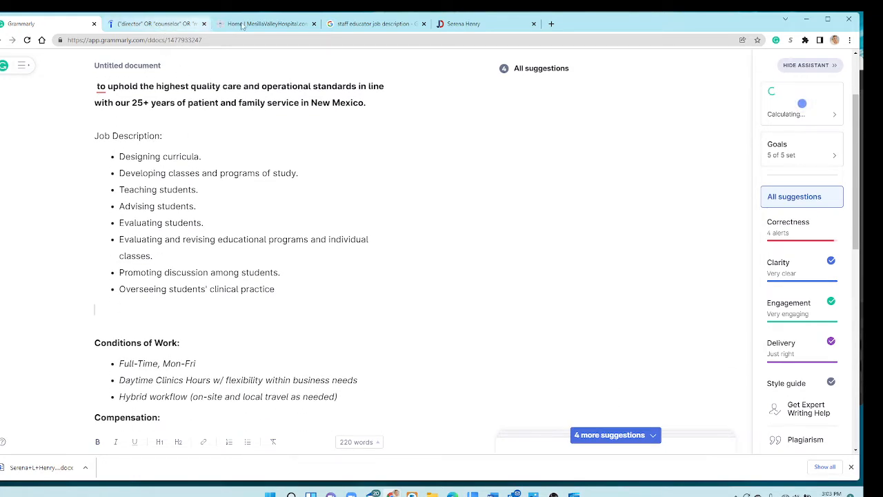
Copy the "What is a staff development nurse?" question and answer from the Google results into the Grammarly document below the duties list.
left_click(352, 26)
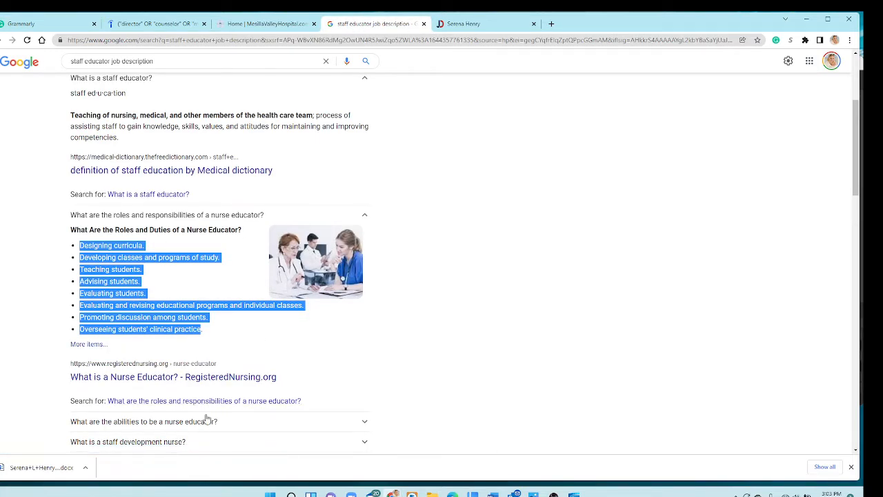
scroll(206, 420, "down", 1)
left_click(184, 351)
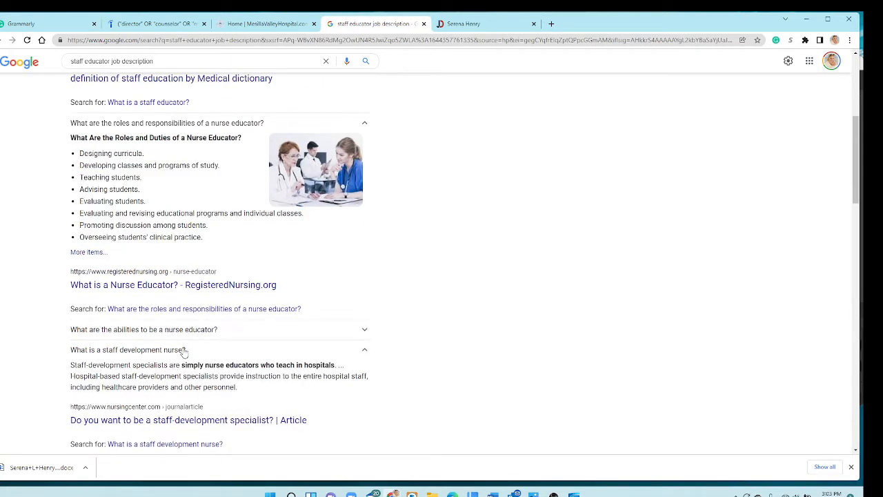
scroll(183, 350, "down", 1)
left_click_drag(261, 297, 69, 274)
right_click(103, 271)
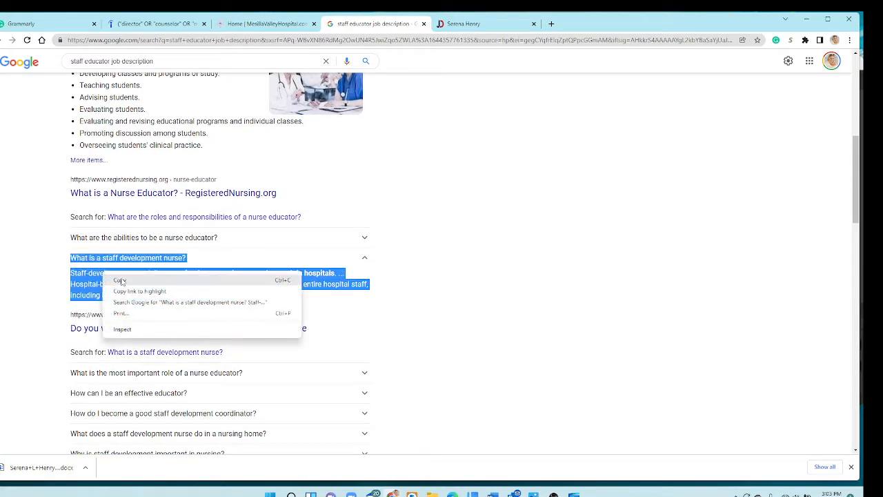
left_click(121, 279)
left_click(28, 23)
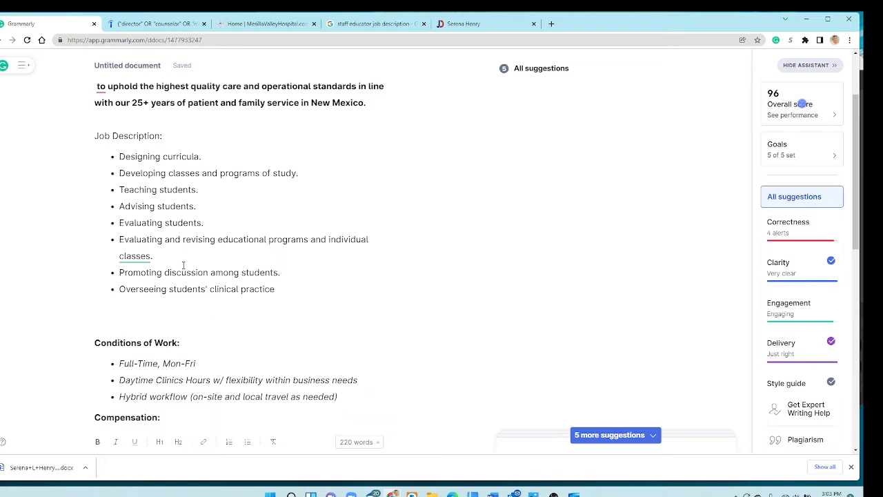
key("ctrl+v")
Return to the Google results and search for "infection control nurse job description" instead.
left_click(352, 27)
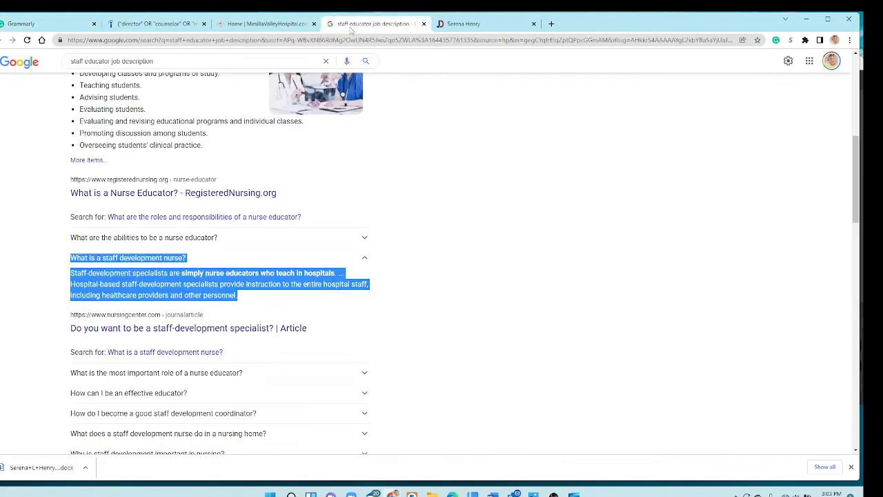
scroll(182, 108, "up", 5)
triple_click(169, 72)
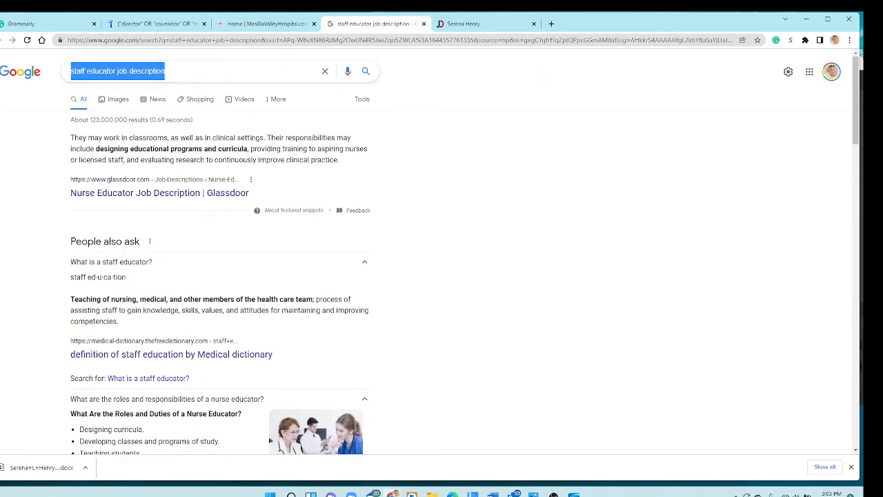
key("BackSpace")
type("infection c")
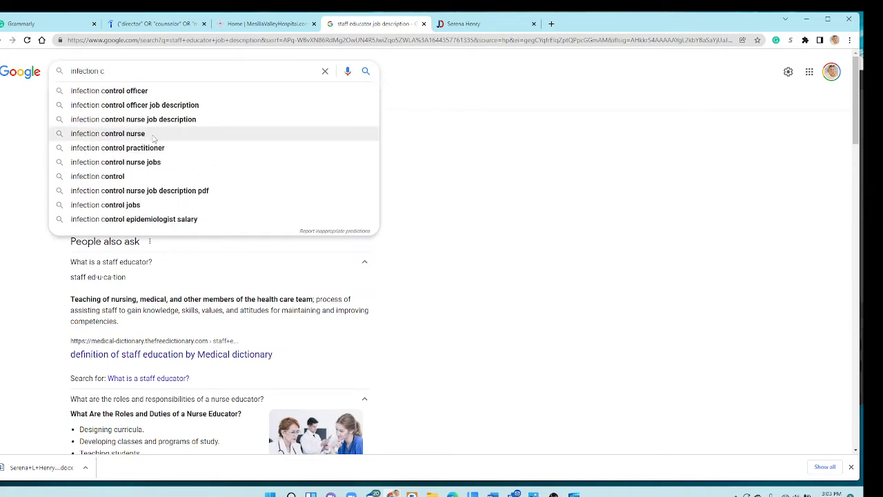
left_click(157, 119)
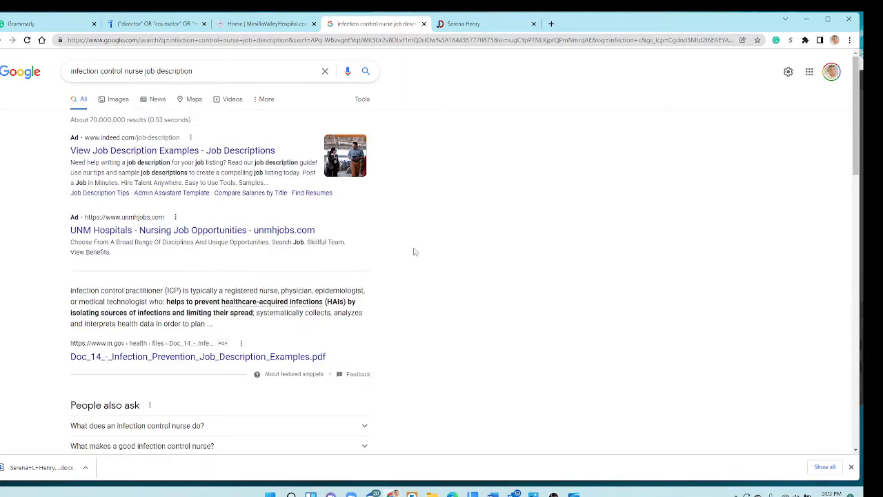
Expand the "What does an infection control nurse do?" question and select its answer for copying.
scroll(414, 252, "down", 2)
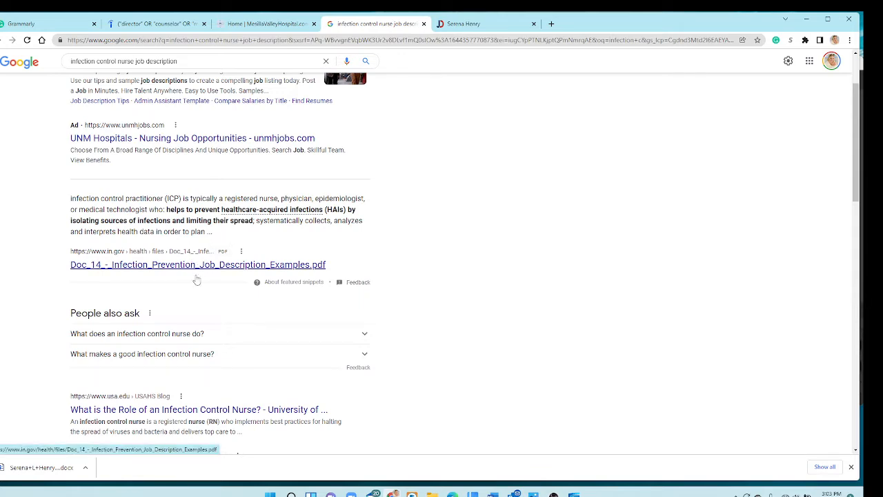
left_click(217, 336)
scroll(402, 245, "down", 1)
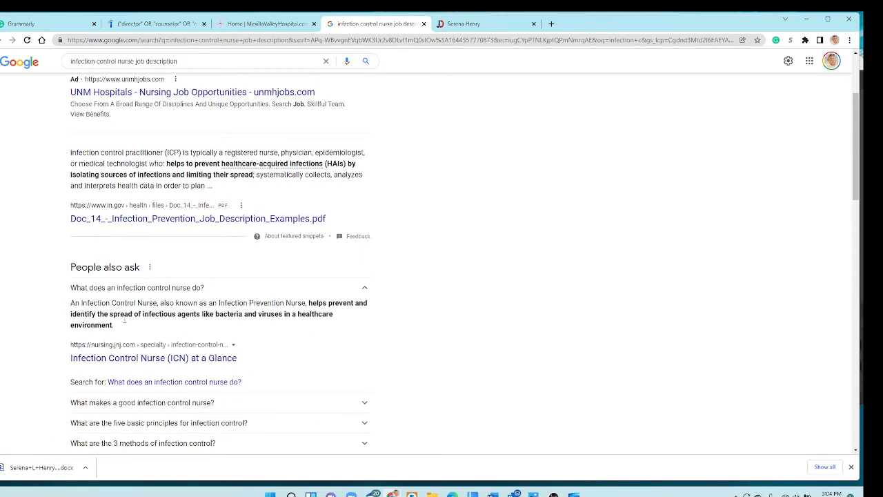
left_click_drag(125, 326, 70, 303)
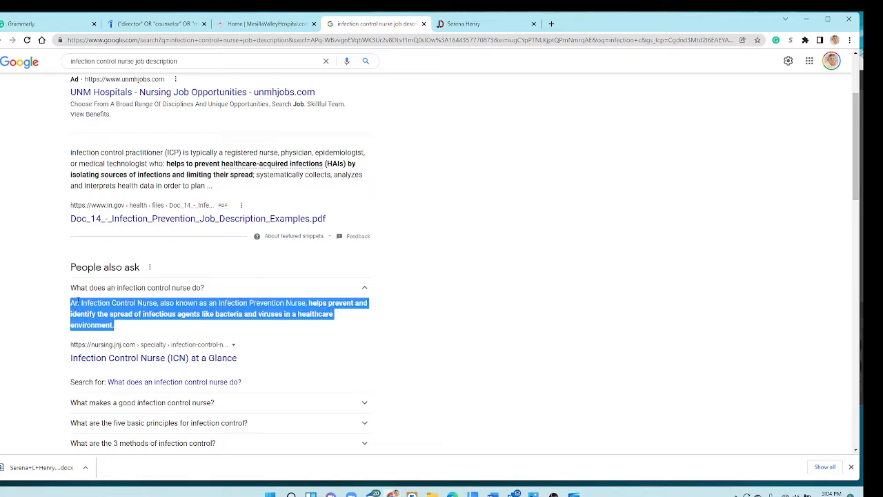
right_click(95, 304)
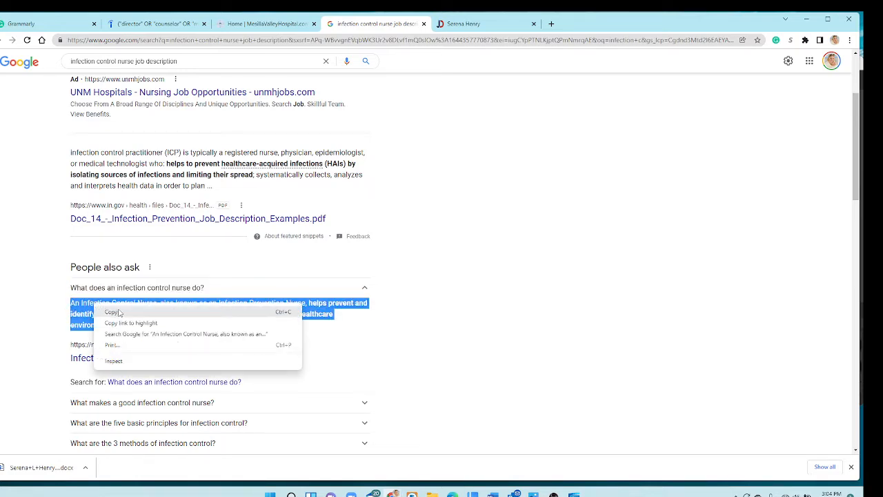
Copy "systematically collects, analyzes and interprets health data in order to plan" from the featured snippet onto a new line below the staff development paragraph in Grammarly.
left_click(256, 177)
left_click_drag(255, 177, 200, 185)
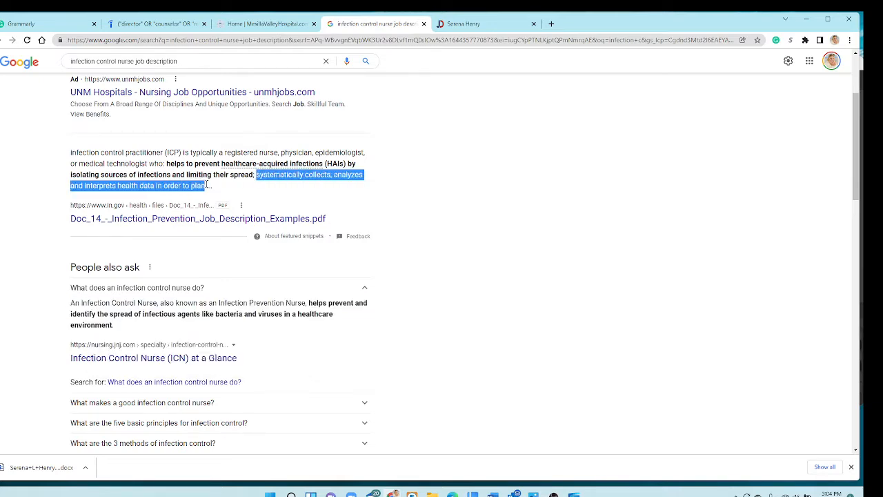
right_click(196, 187)
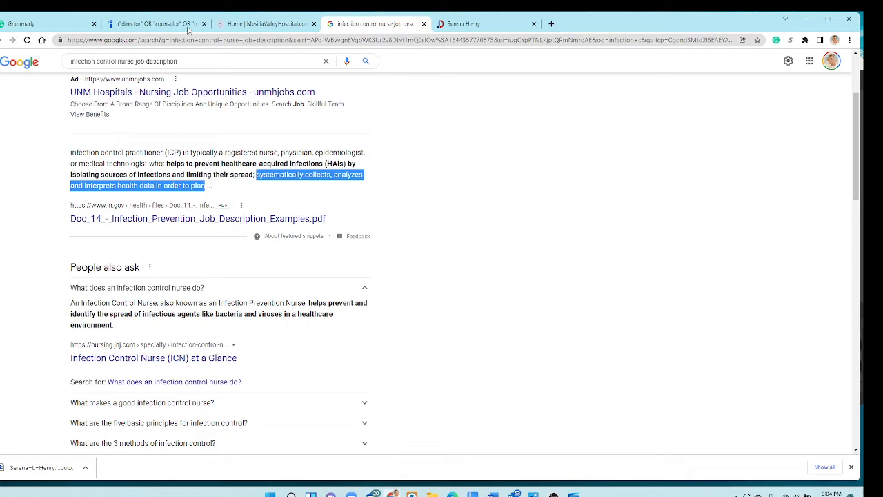
left_click(42, 25)
key("Return")
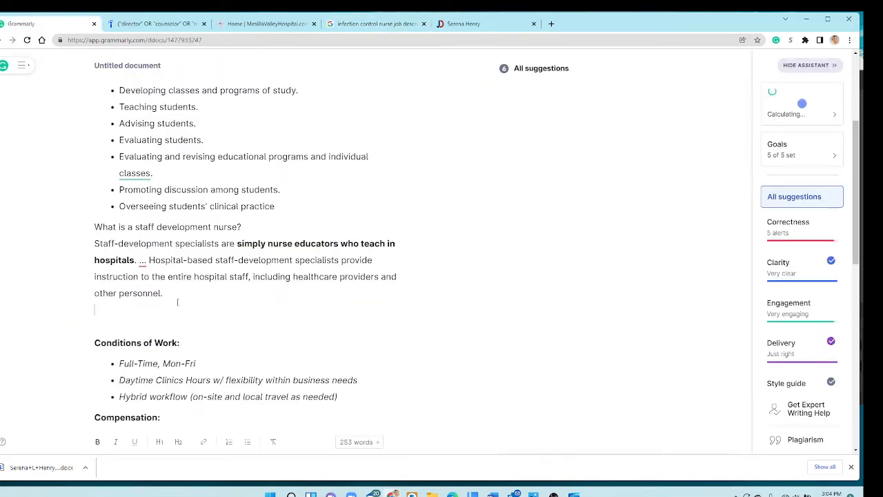
type("systematically collects, analyzes and interprets health data in order to plan")
Copy the Infection Control Nurse answer from the Google results and paste it into the Grammarly document below the health data line.
left_click(372, 24)
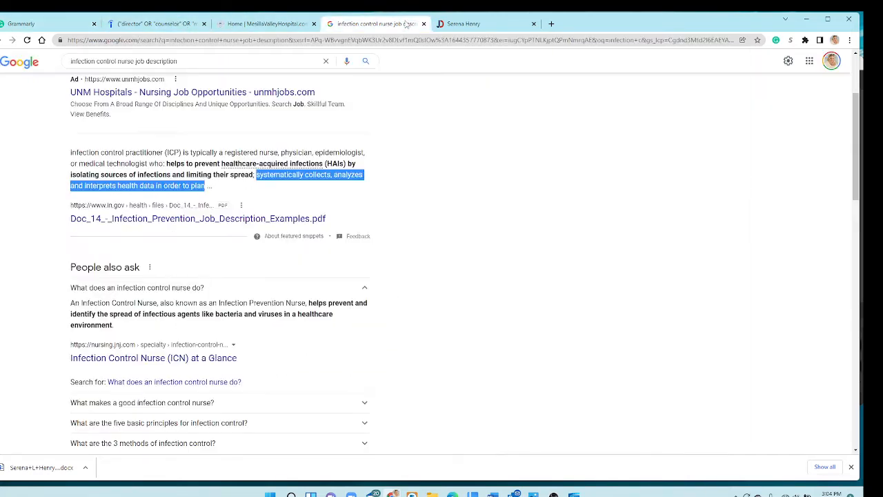
left_click_drag(114, 325, 71, 304)
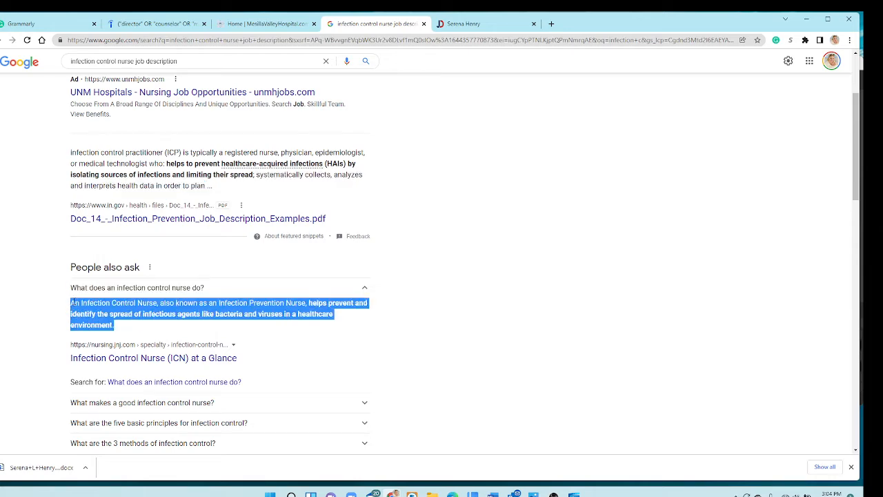
right_click(74, 301)
left_click(97, 309)
left_click(42, 22)
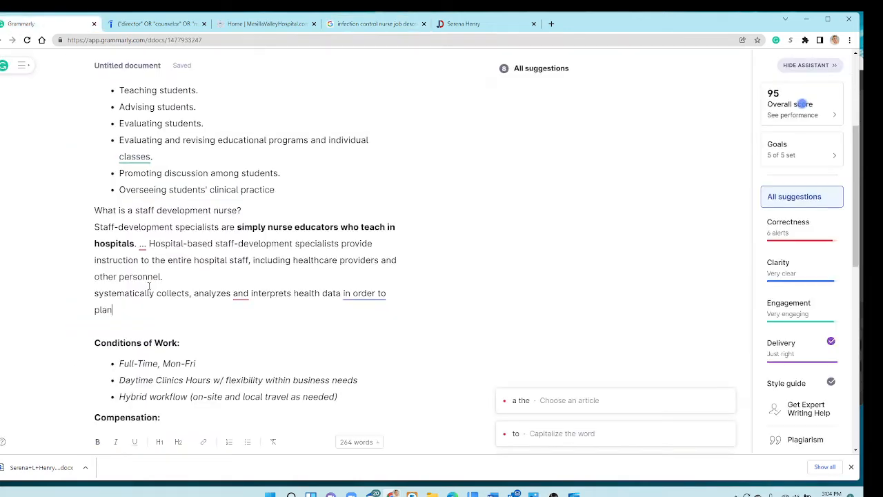
key("ctrl+v")
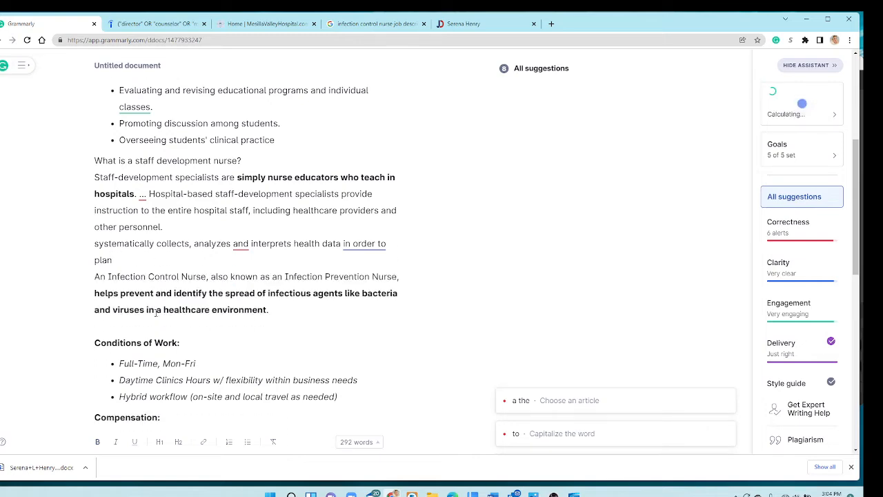
Make the "Job Description:" heading bold.
scroll(297, 255, "up", 5)
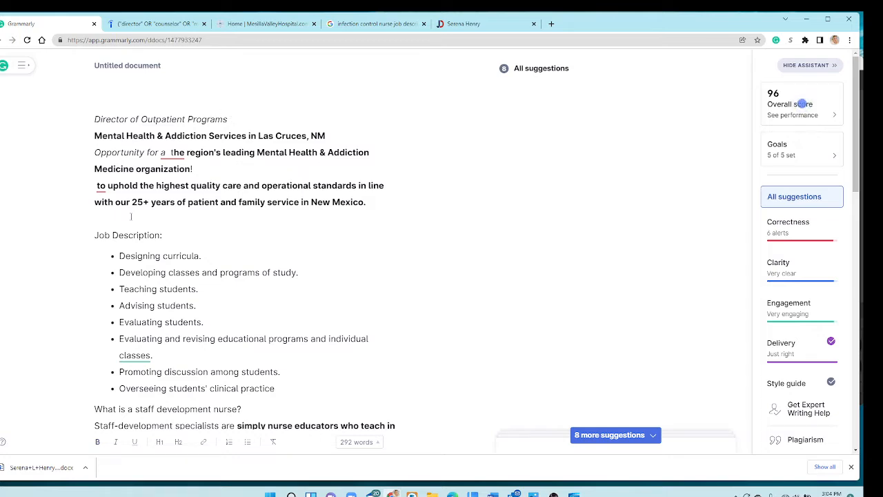
left_click_drag(173, 234, 92, 235)
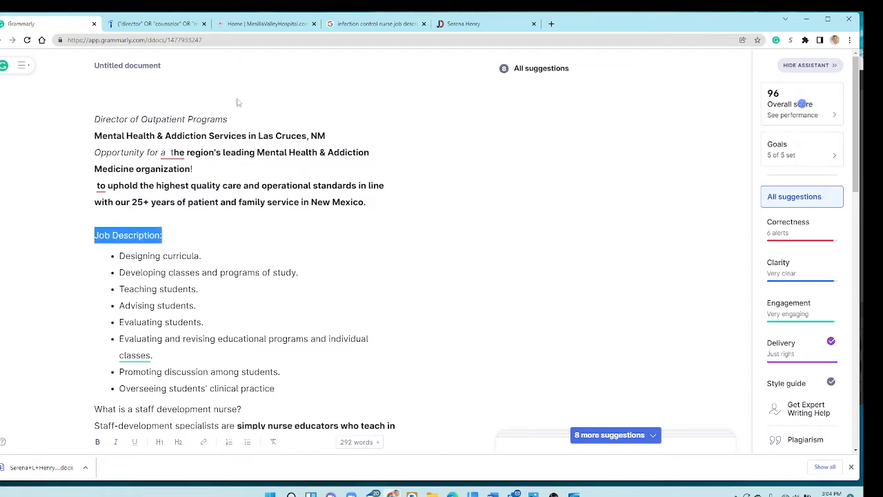
key("ctrl+b")
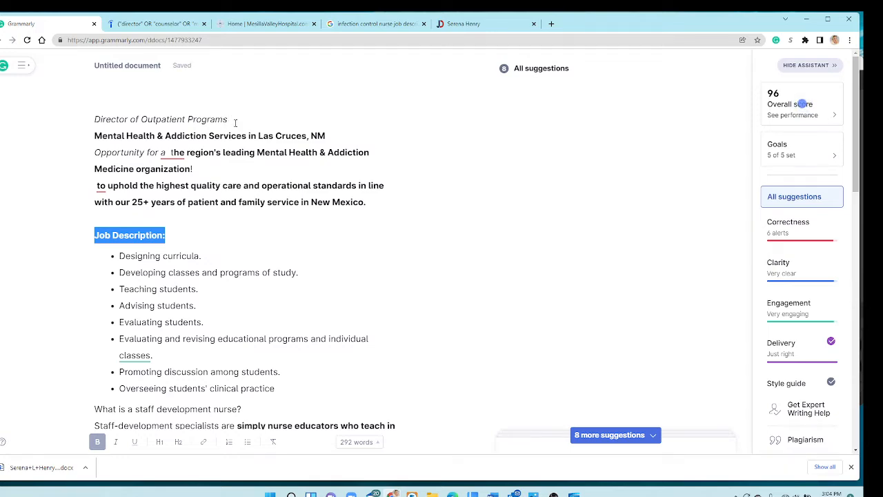
Delete the "Director of Outpatient Programs" title and insert a blank line above the "Opportunity for a" sentence.
left_click_drag(243, 118, 91, 120)
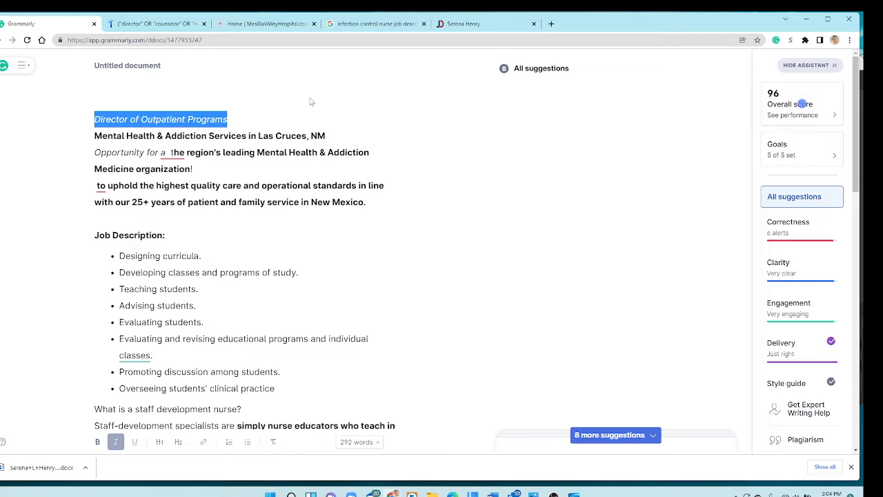
key("BackSpace")
key("Down")
key("Down")
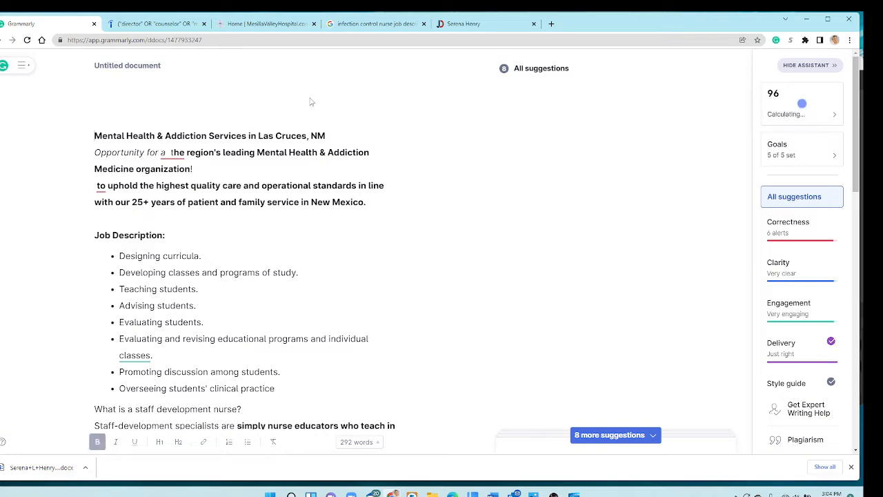
key("Return")
Enter "Nurse Educator" as the posting title above the Mental Health & Addiction Services line.
key("Up")
key("Up")
key("Up")
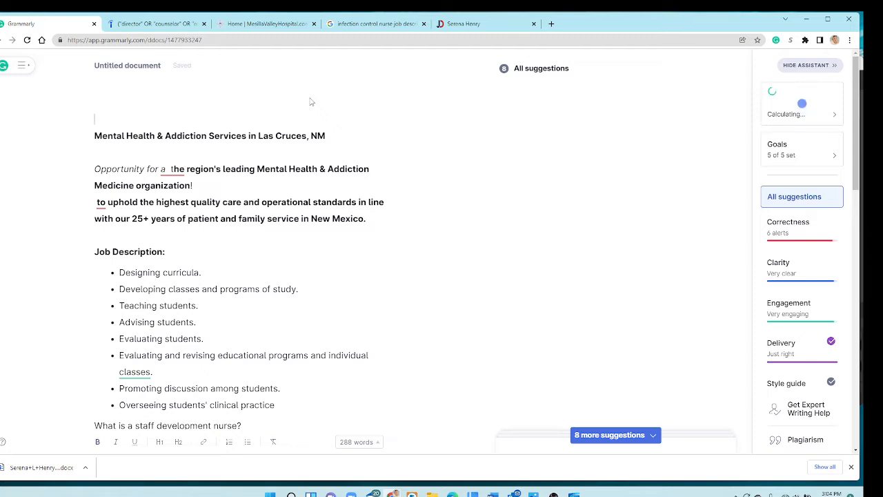
type("Nur")
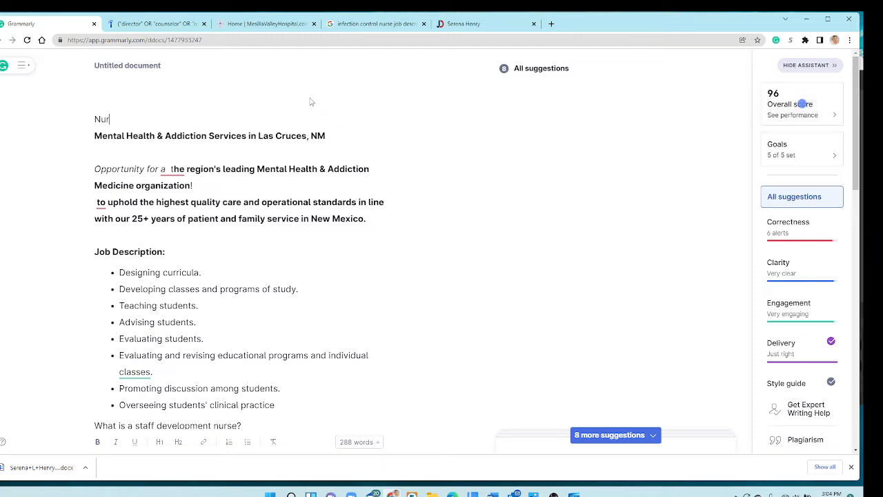
type("se Educator")
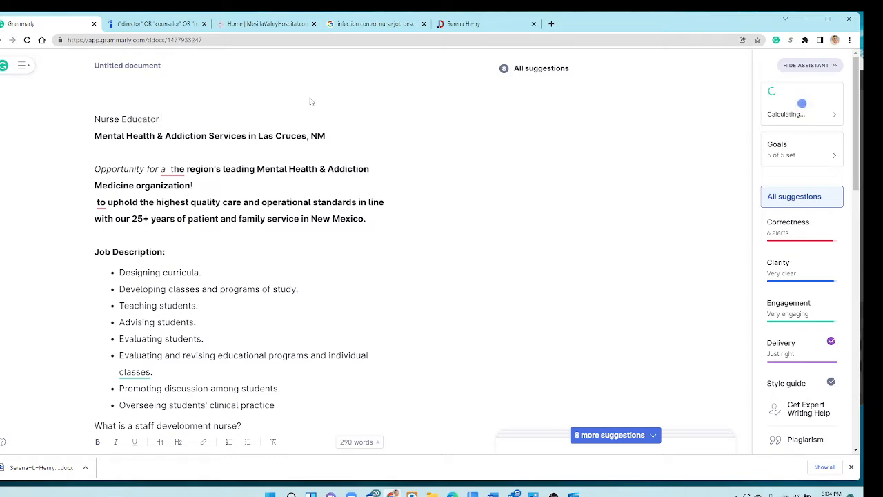
Make the "Nurse Educator" title bold to match the Mental Health & Addiction Services line beneath it.
left_click_drag(161, 119, 70, 124)
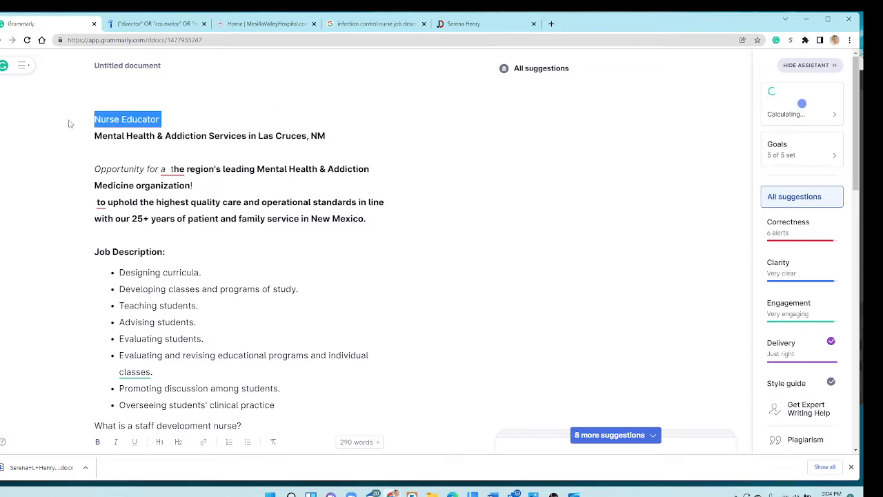
key("ctrl+b")
left_click(100, 119)
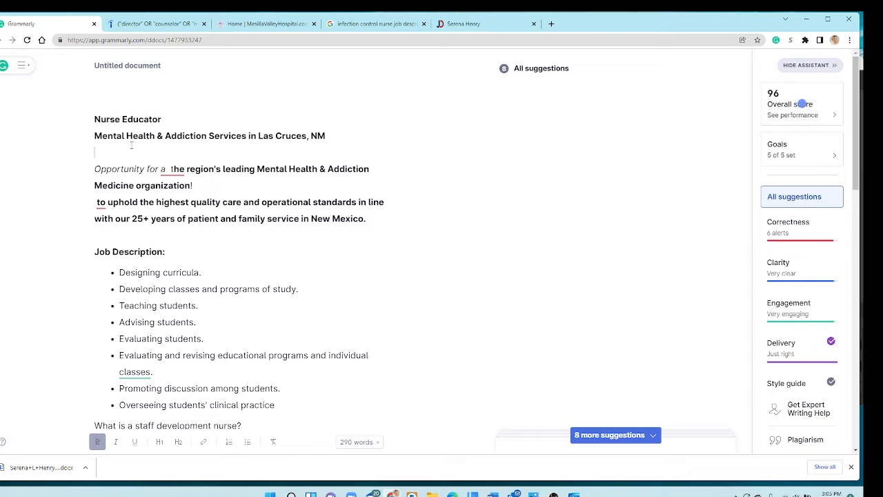
left_click_drag(97, 120, 332, 151)
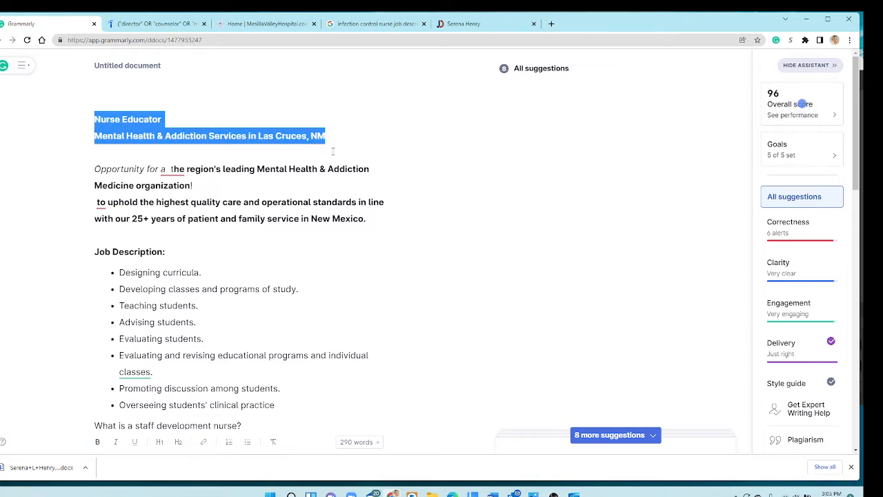
key("ctrl+b")
left_click(194, 135)
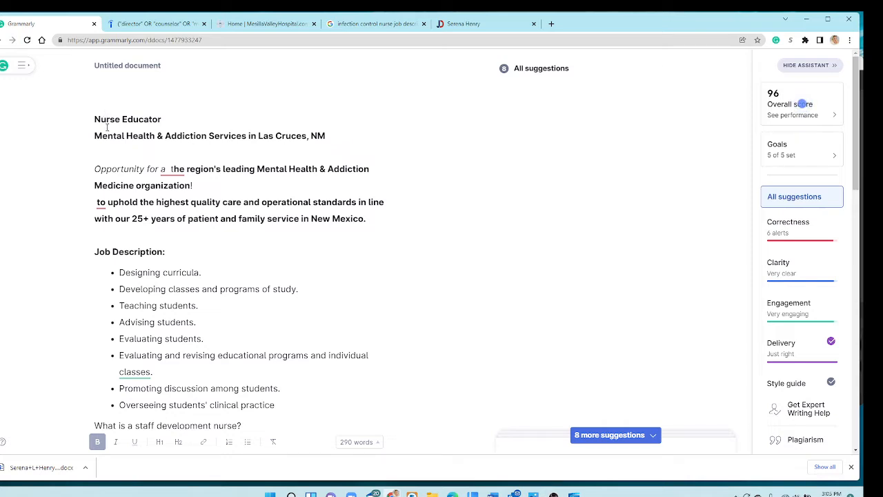
Insert "passionate REgistered Nurse to serve as the Staff Educator and Infection Control specialist for" after "Opportunity for a" in the opening sentence.
left_click(133, 159)
left_click(168, 169)
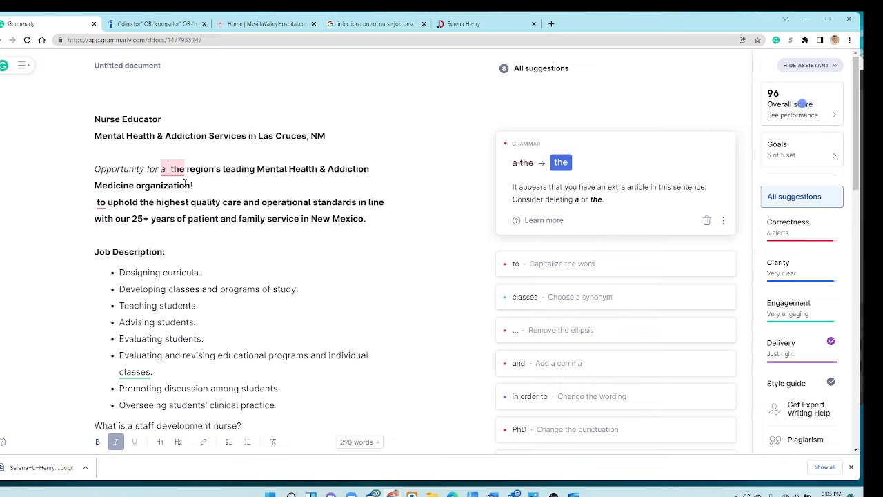
type("passionate ")
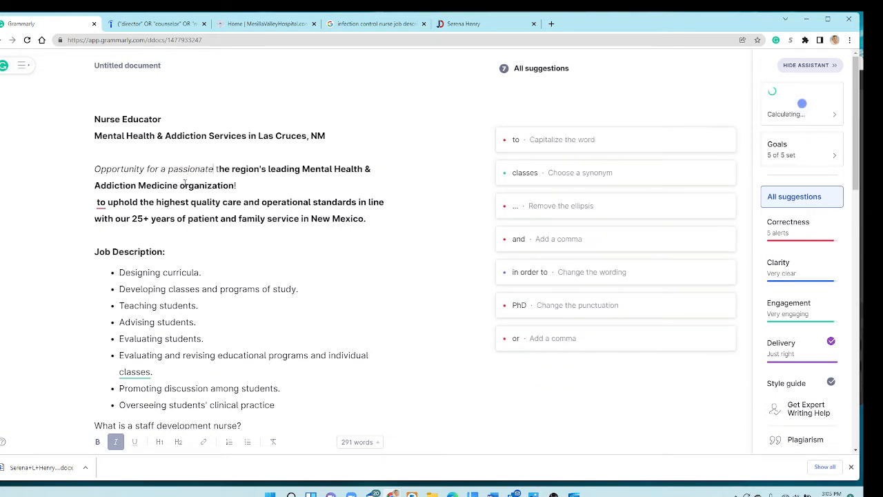
type("REgistered Nurse ")
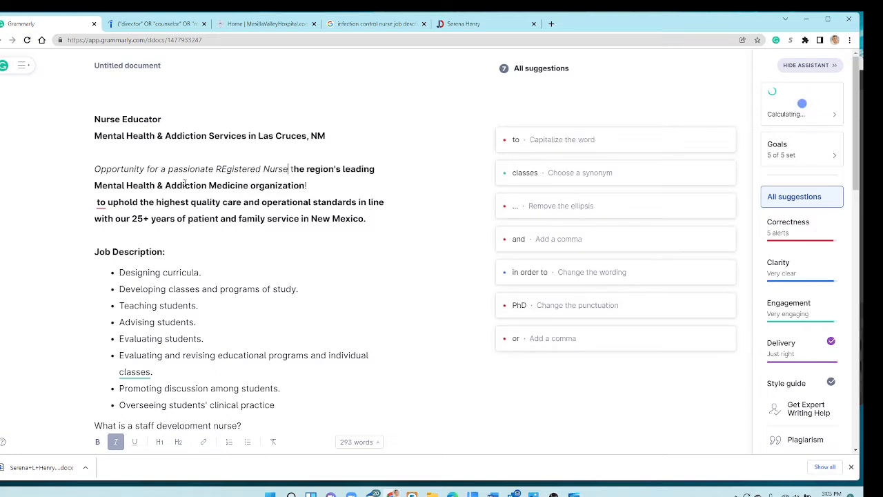
type("to serve as ")
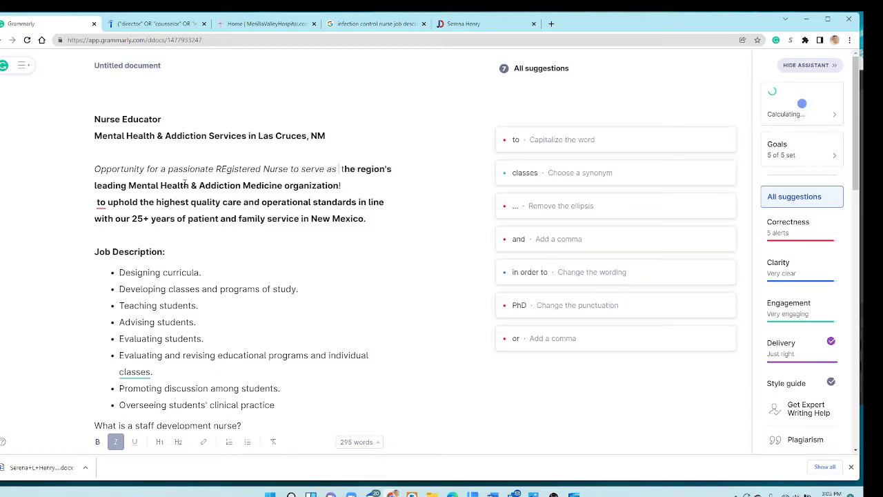
type("the Staff E")
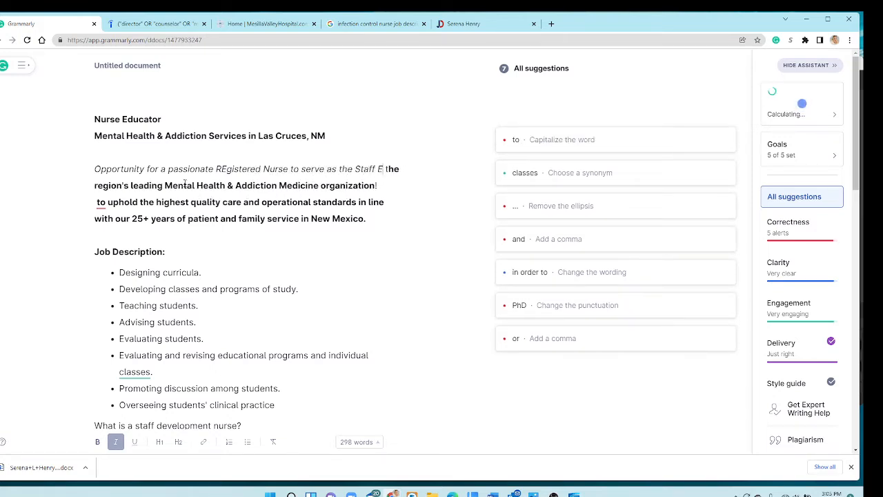
type("ducator and Infe")
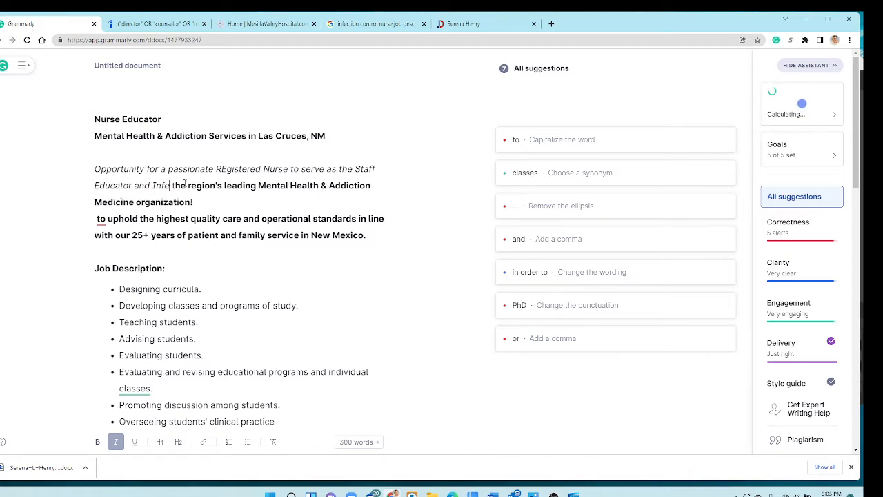
type("ction Control ")
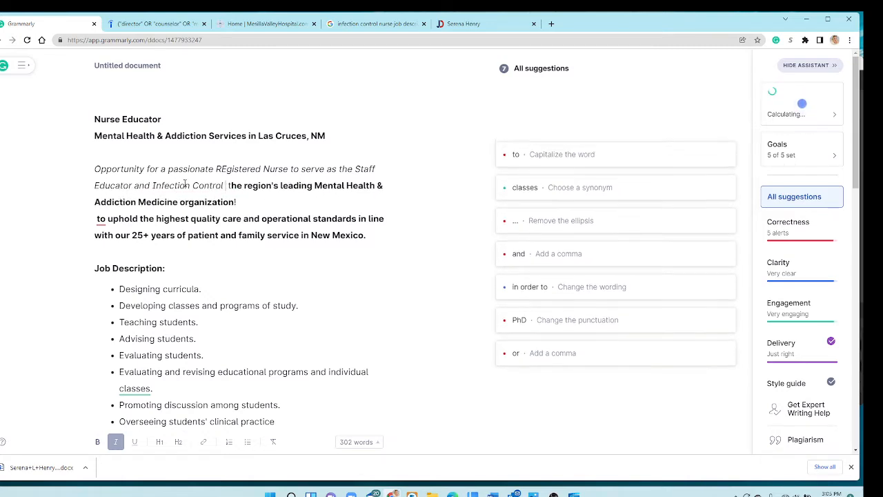
type("specialist ")
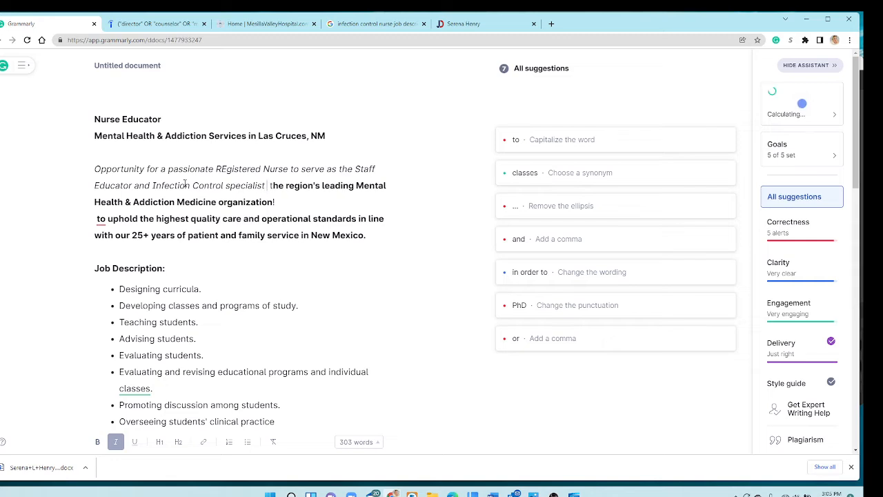
type("for")
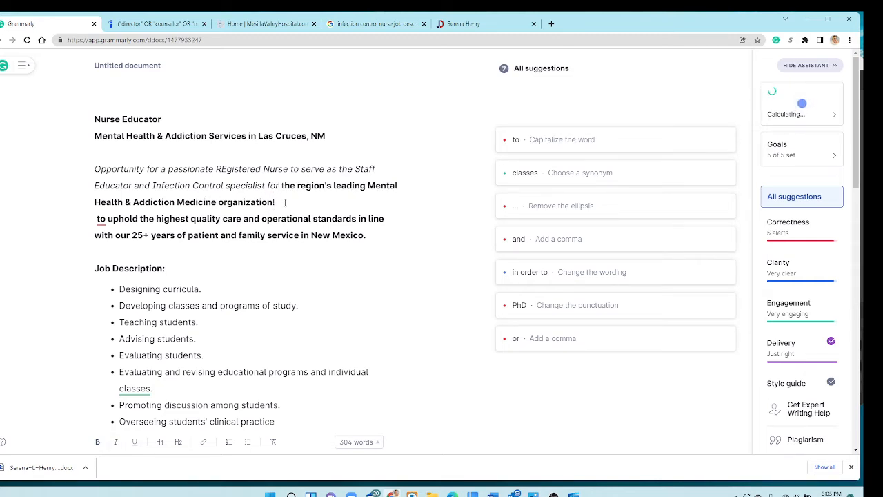
Make the whole Opportunity sentence non-bold italic and correct "REgistered" to "Registered".
left_click_drag(276, 202, 47, 171)
left_click(96, 441)
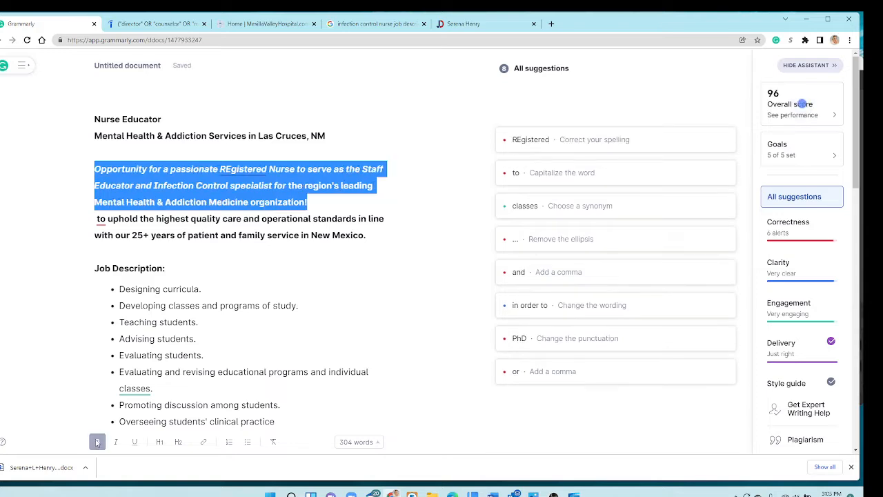
left_click(97, 441)
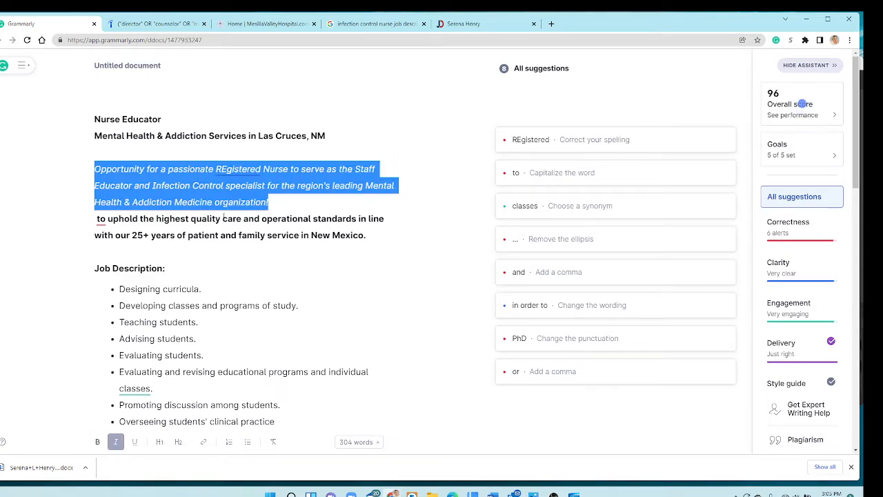
left_click(227, 168)
key("BackSpace")
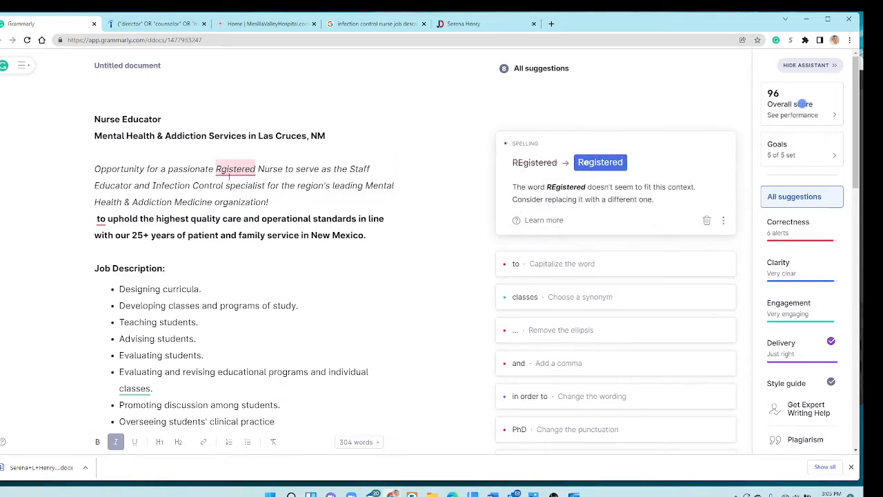
type("e")
Insert a blank line above the "uphold the highest quality" sentence and replace its leading "to" with "The Nurse Educator will".
left_click(96, 220)
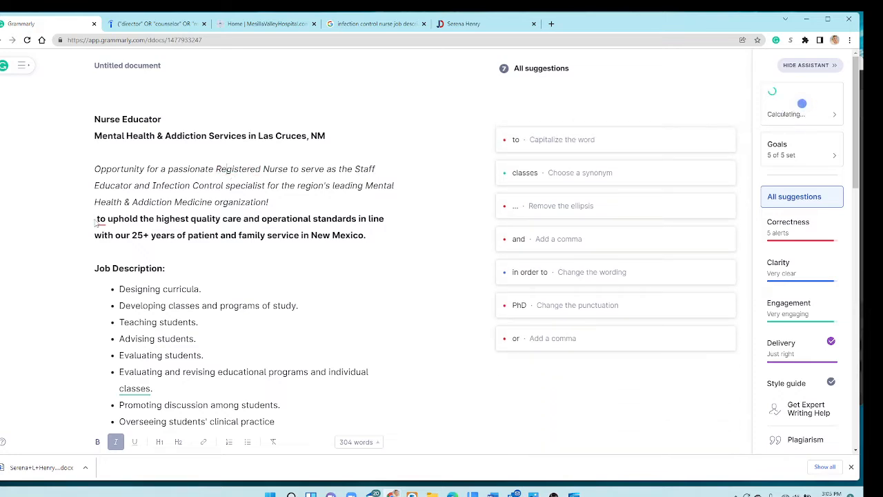
key("Delete")
key("Return")
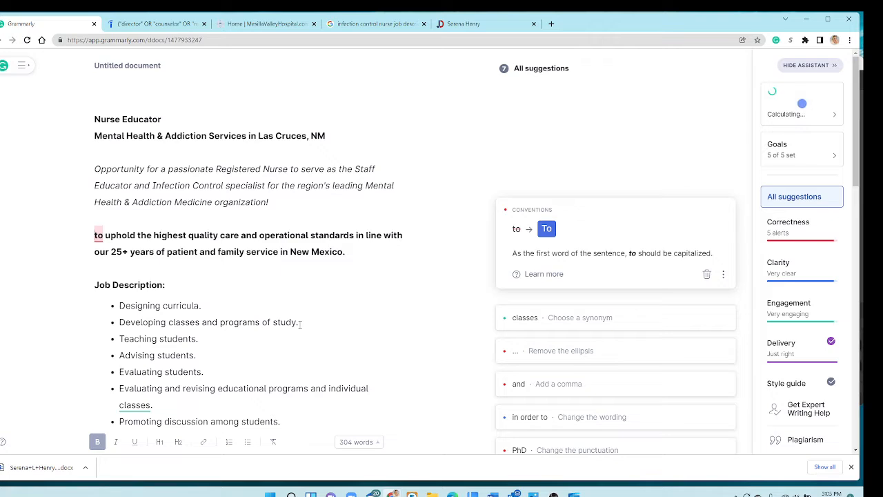
type("The Nur")
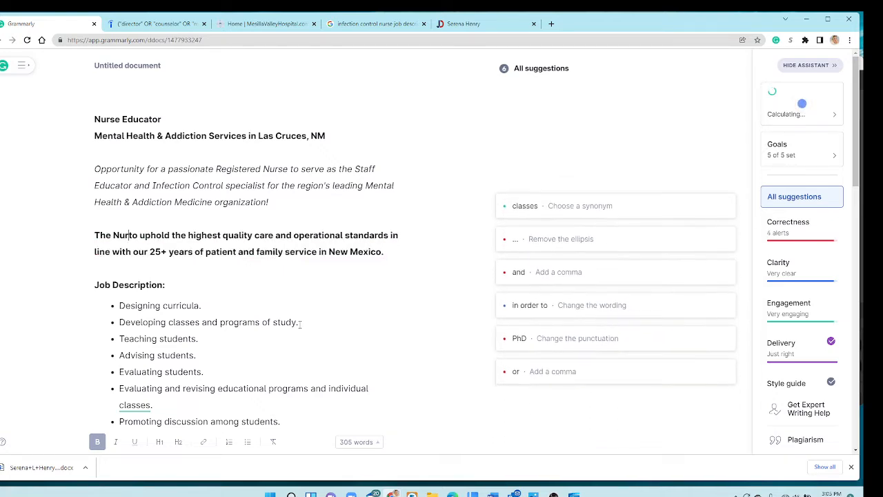
type("se Educator")
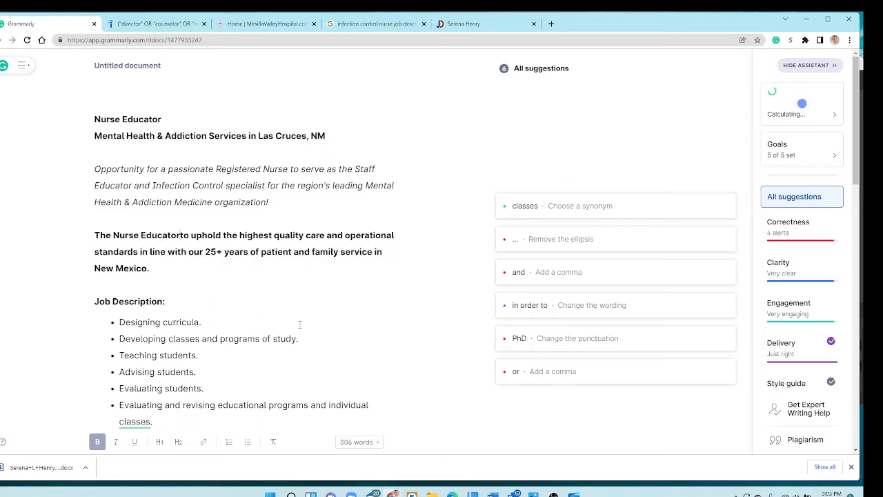
type(" will")
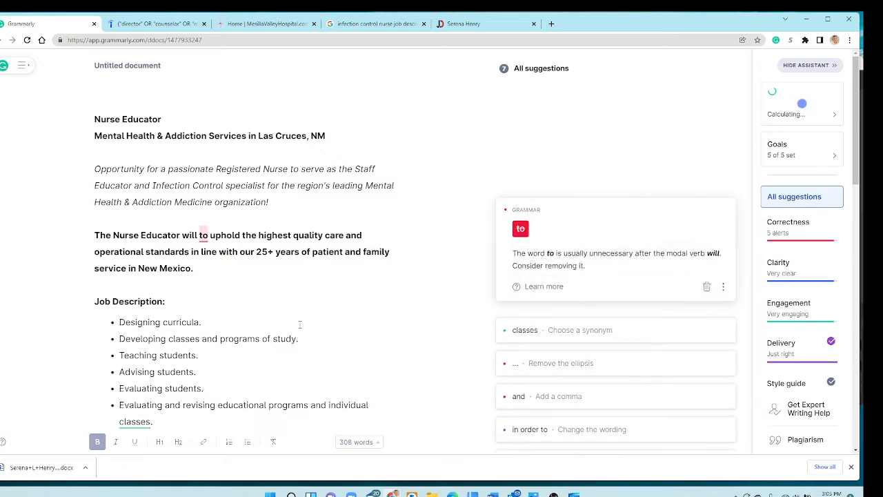
key("Delete")
key("Delete")
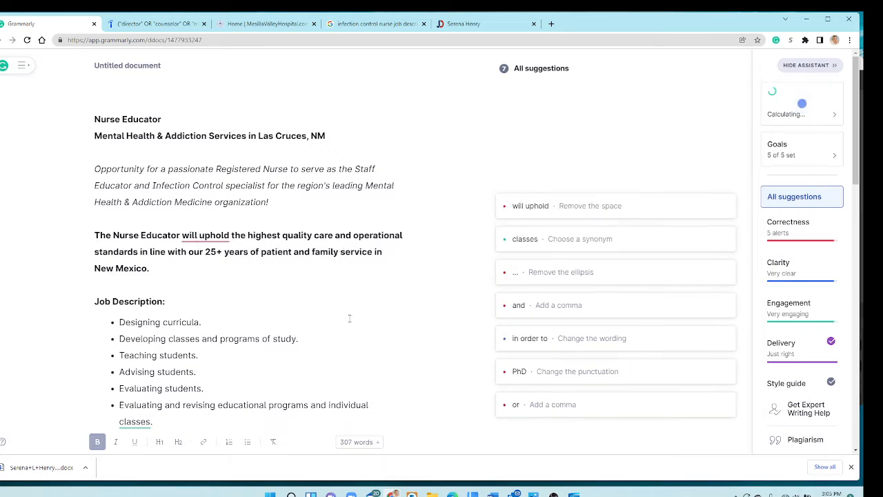
key("BackSpace")
Reword the Nurse Educator sentence to read "the highest quality of care and standards", dropping "operational".
type("of")
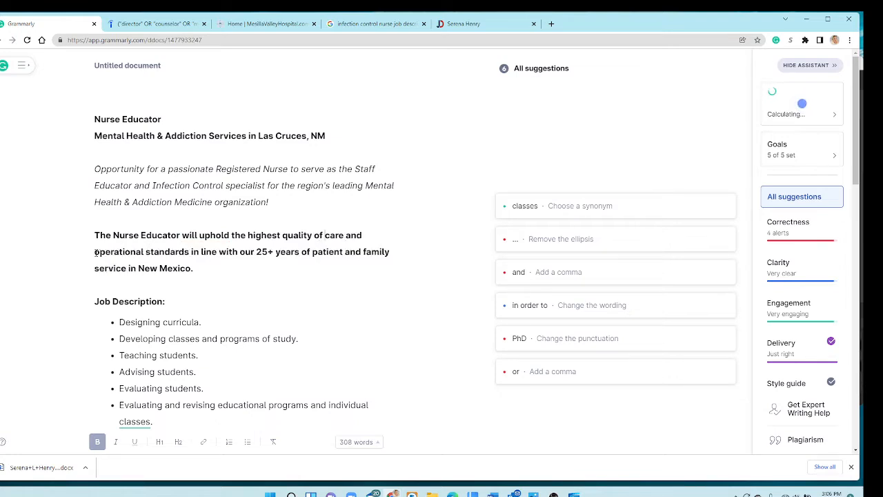
left_click_drag(95, 251, 150, 252)
key("BackSpace")
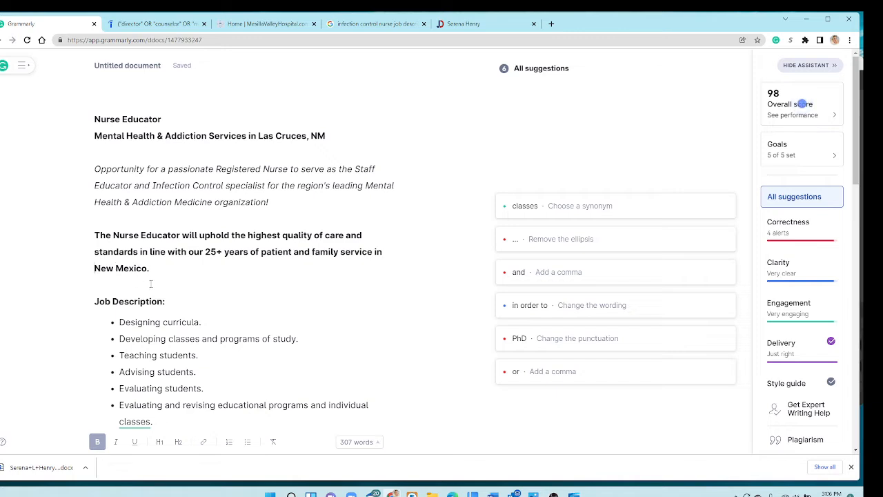
Extend the end of the Nurse Educator sentence to read "New Mexico and West Texas.".
left_click(154, 272)
key("BackSpace")
type("and")
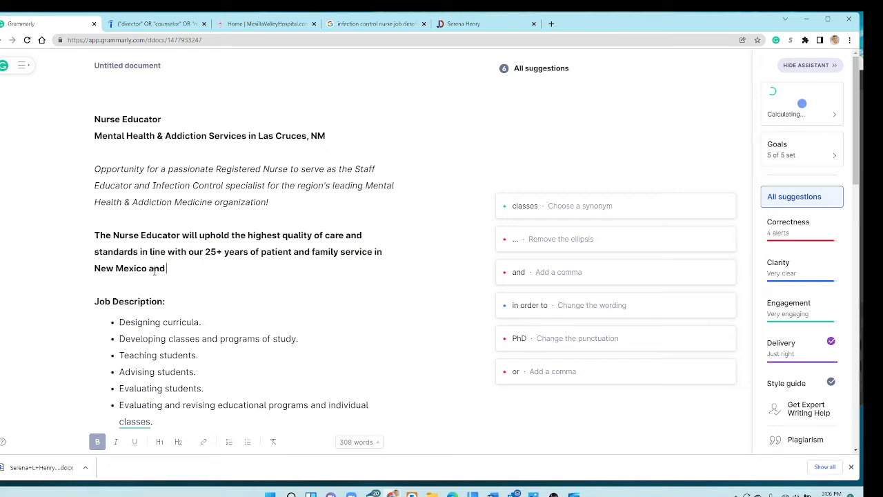
type(" Eest Texas.")
Change the "The Nurse Educator will uphold" sentence from bold to italic.
left_click_drag(235, 273, 69, 241)
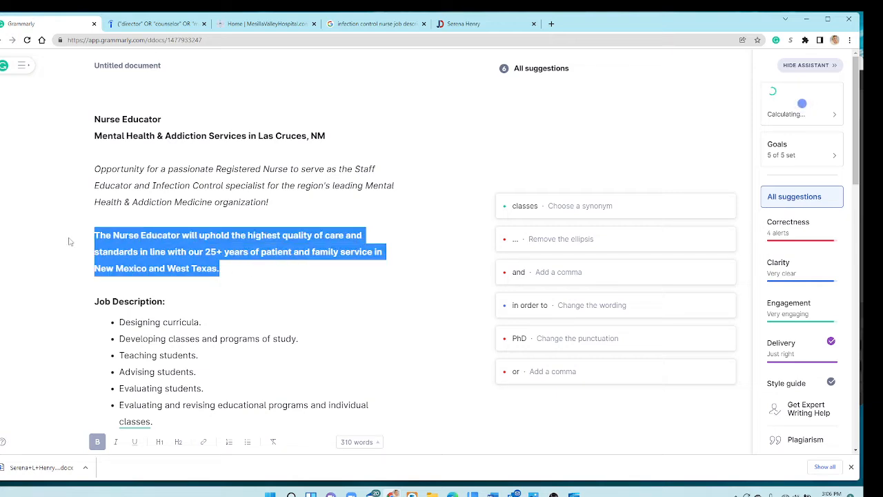
key("ctrl+b")
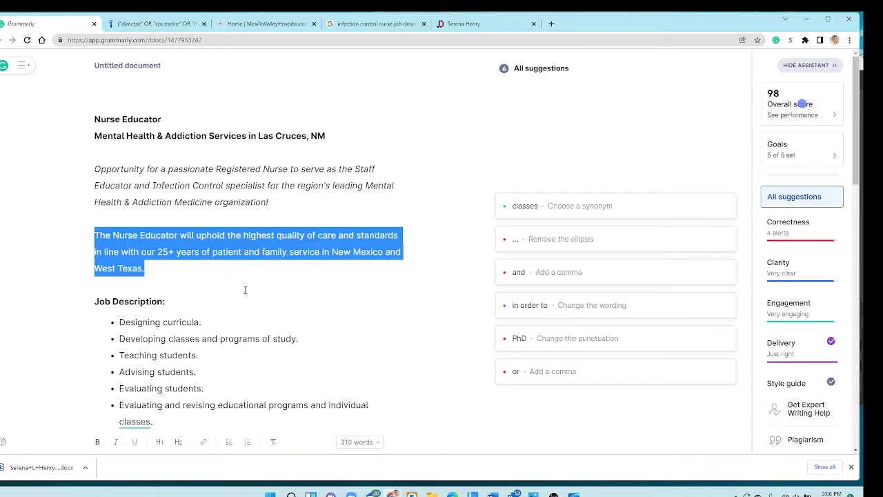
key("ctrl+i")
left_click(246, 289)
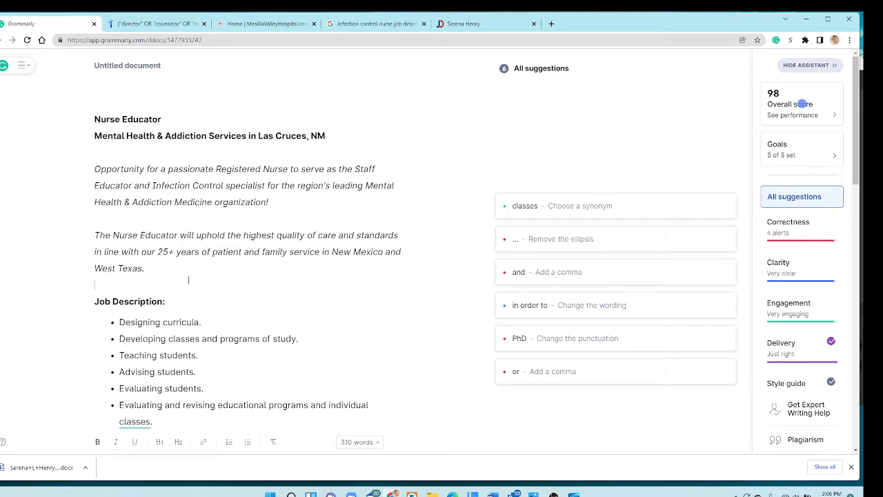
scroll(188, 280, "down", 2)
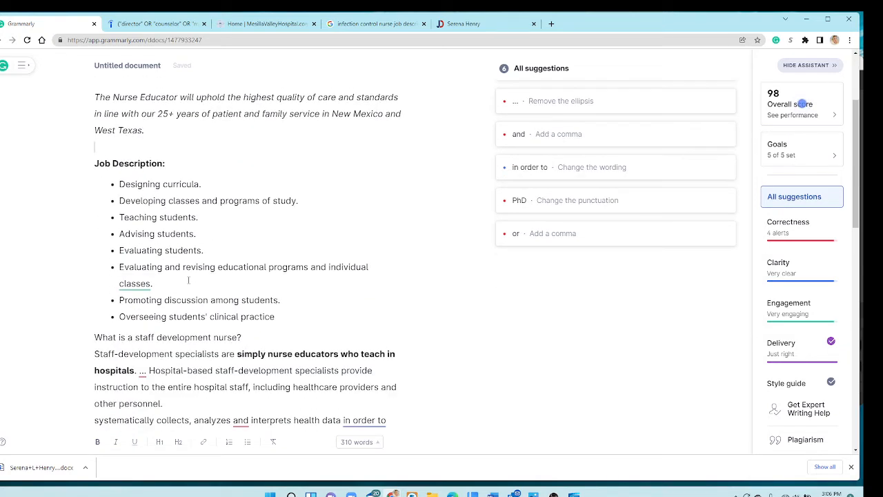
left_click(202, 164)
scroll(204, 165, "up", 2)
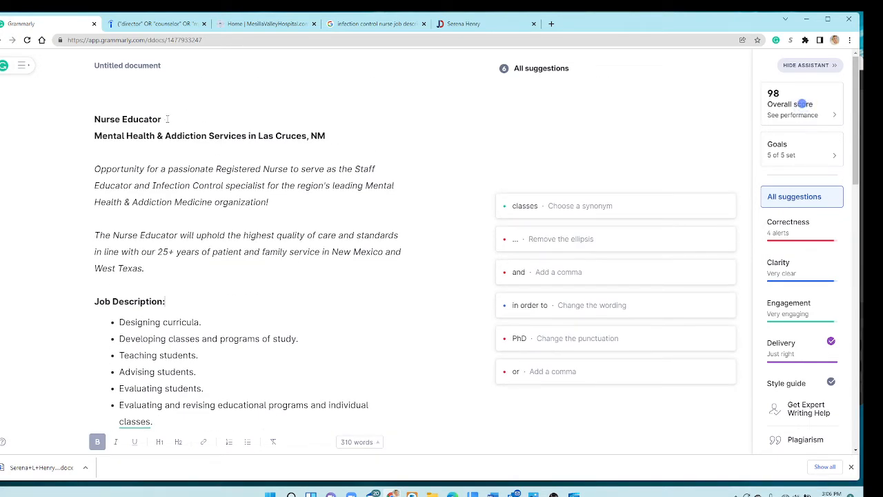
left_click_drag(167, 119, 94, 118)
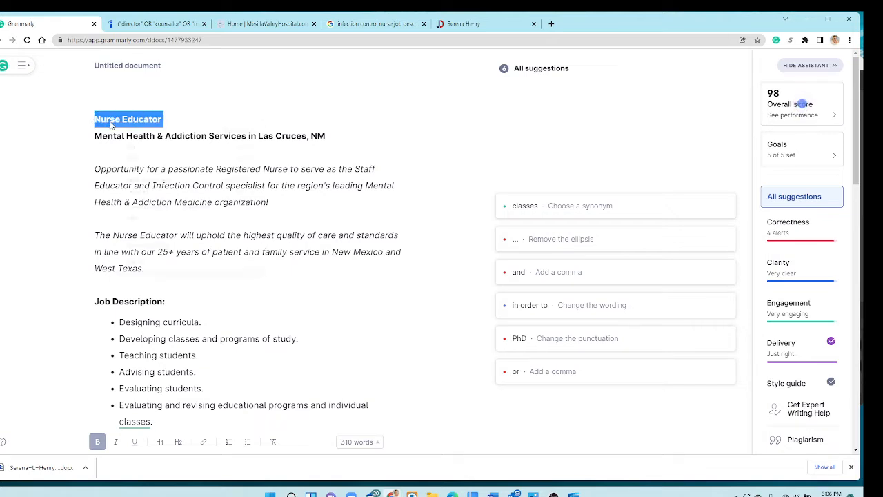
right_click(110, 122)
left_click(133, 157)
Add a bold line reading "Registered Nurse Educator" directly below the "Job Description:" heading.
left_click(177, 305)
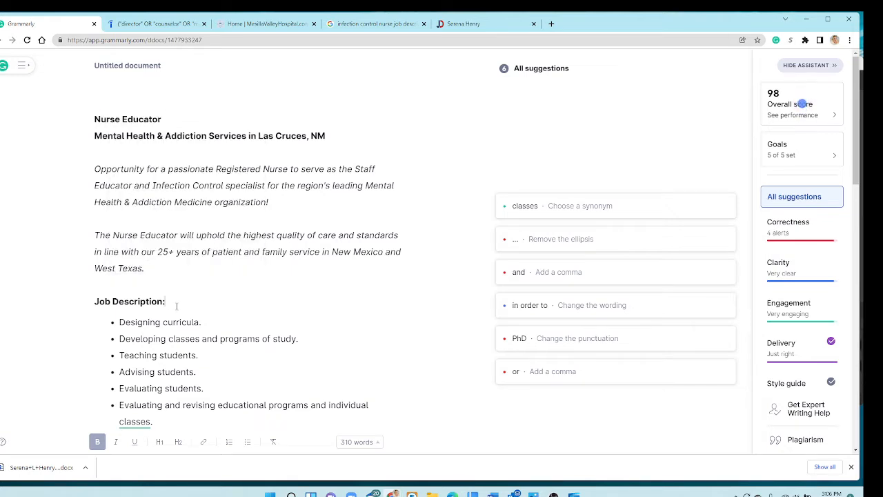
key("Return")
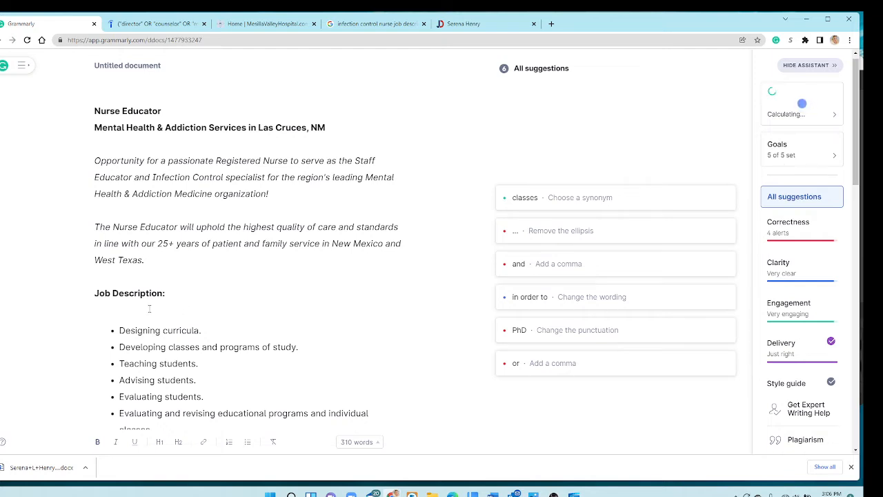
key("ctrl+b")
type("Re")
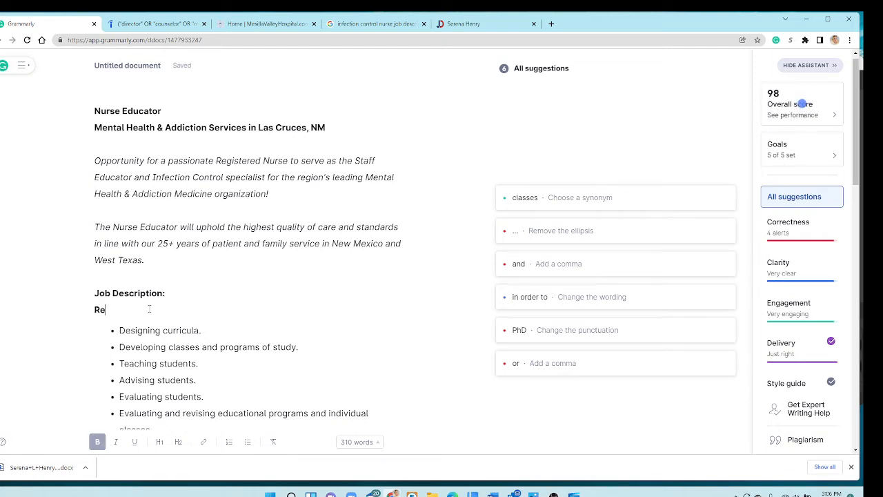
type("gistered Nurse E")
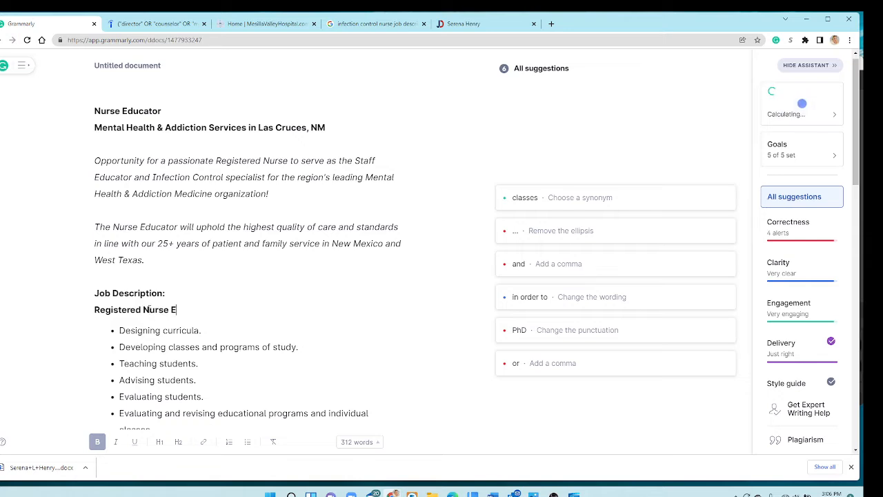
type("ducator")
Remove the word "Registered" from the bold line directly below the "Job Description:" heading.
left_click_drag(222, 308, 127, 309)
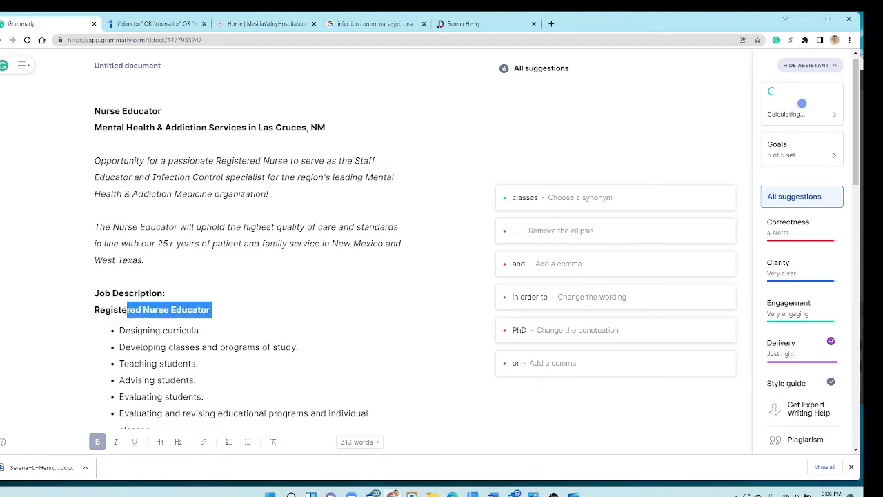
left_click(138, 309)
double_click(124, 309)
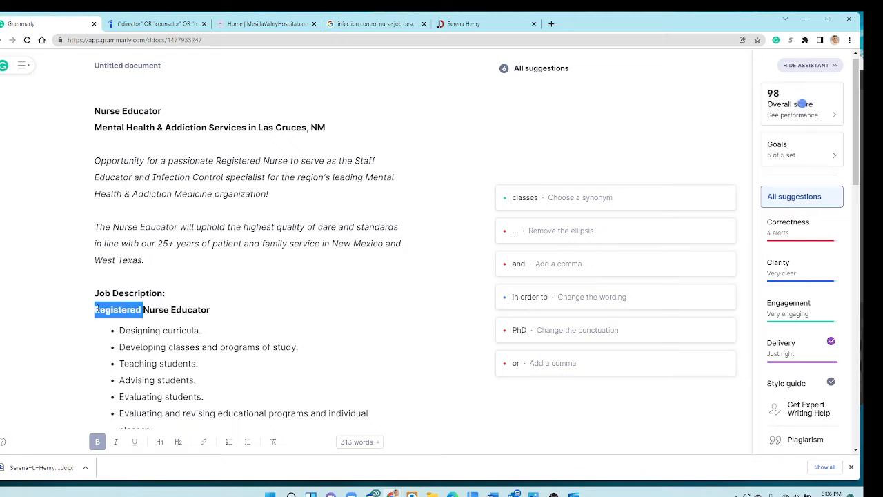
key("BackSpace")
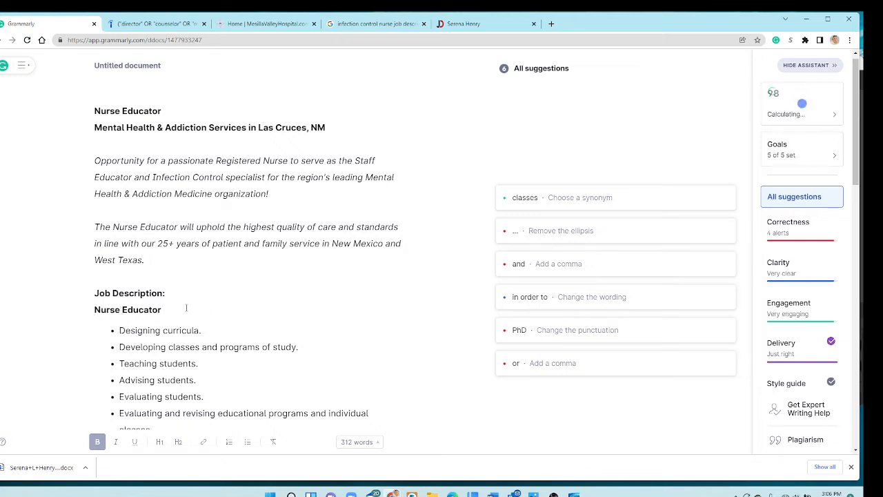
Complete the line as "Nurse Educator will be responsible for ongoing Staff Education and best Infection Control Practices in the inpatient hospital setting.".
type("will be responsible for on")
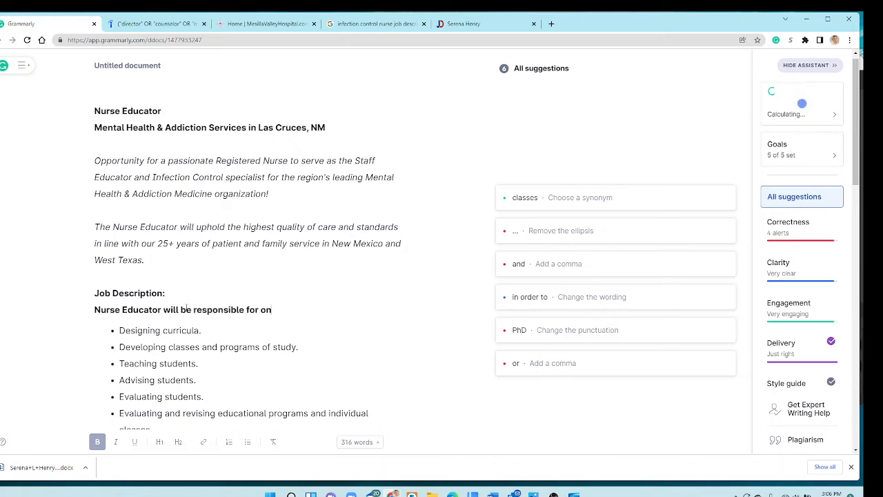
type("going Staff Educ")
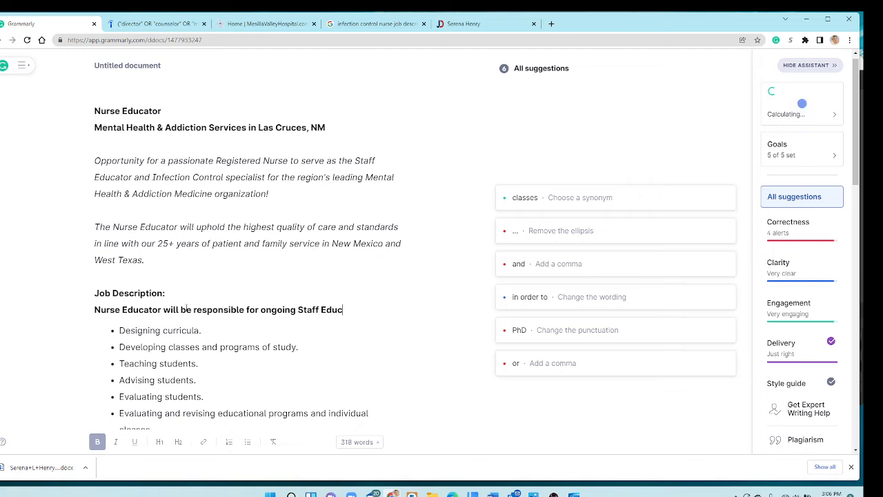
type("ation and best ")
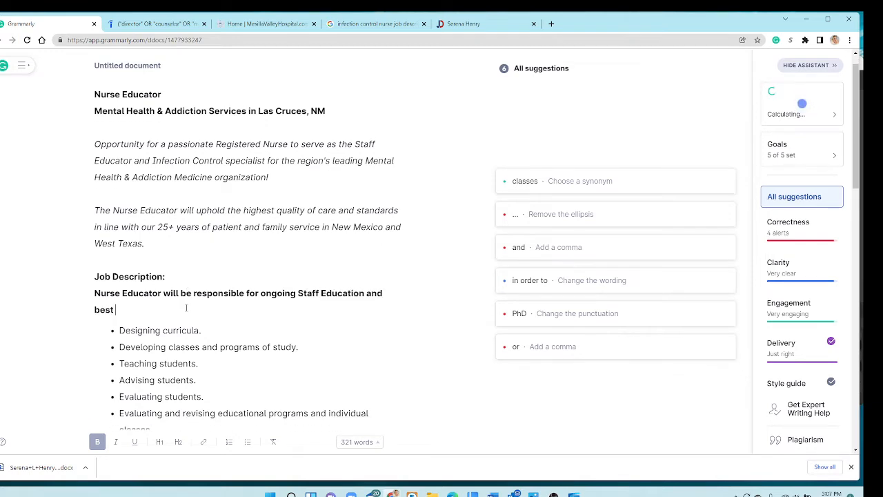
type("Infection Contr")
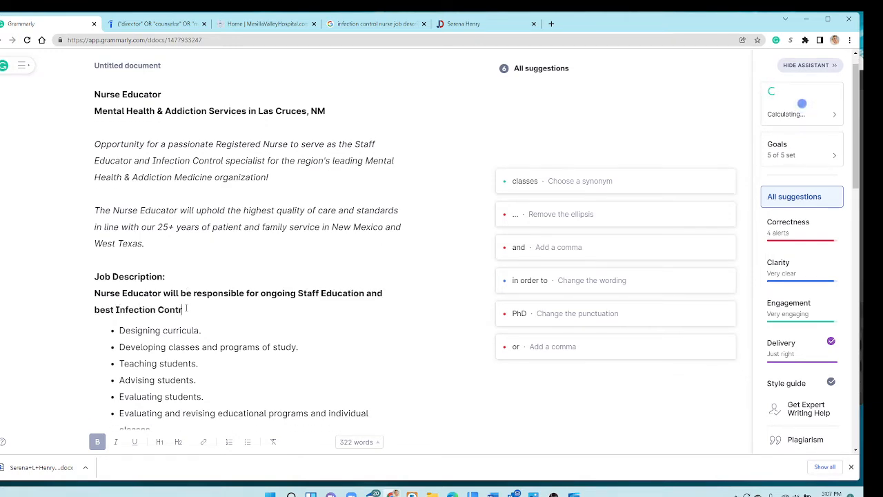
type("ol Practices in the inpatient")
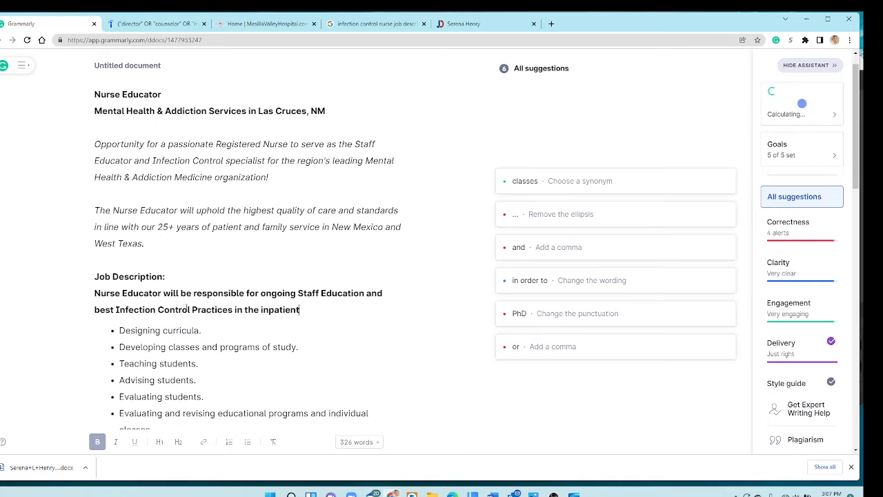
type(" hospital setting.")
Start a second duty on a new line with "Nurse Educator will design curricula, develop courses and programs".
key("Return")
type("N")
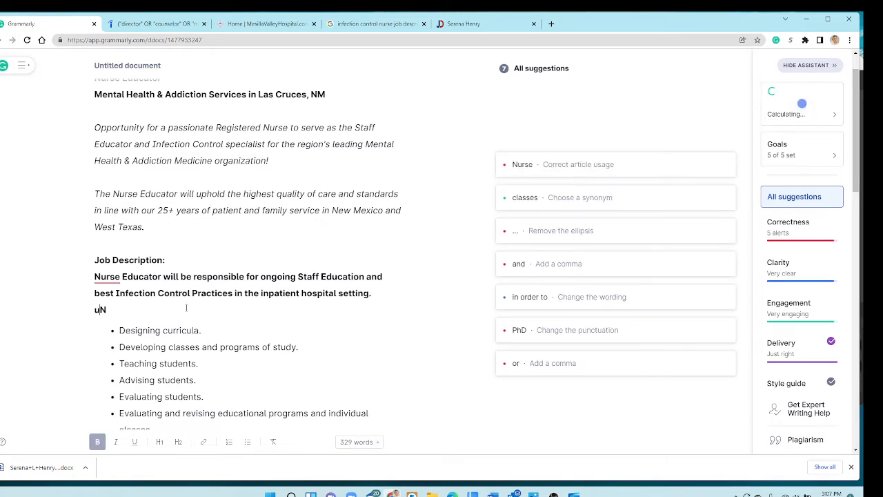
type("urse Educator will ")
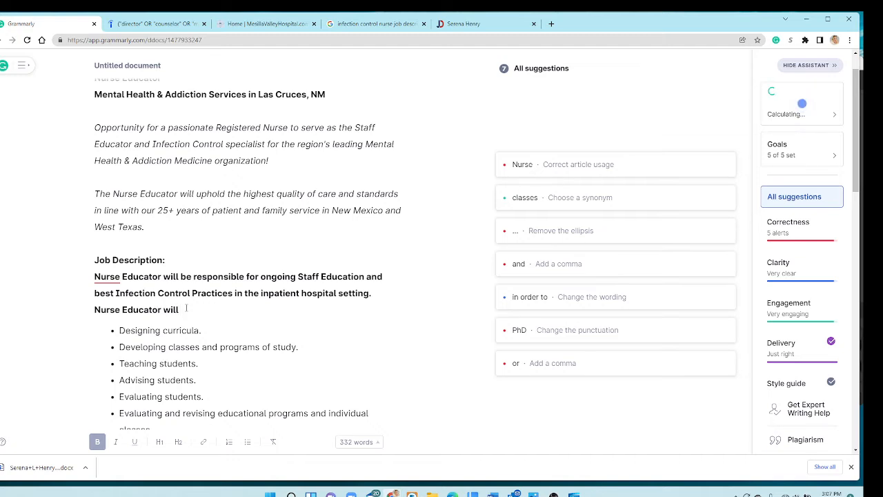
type("design curricula, develop")
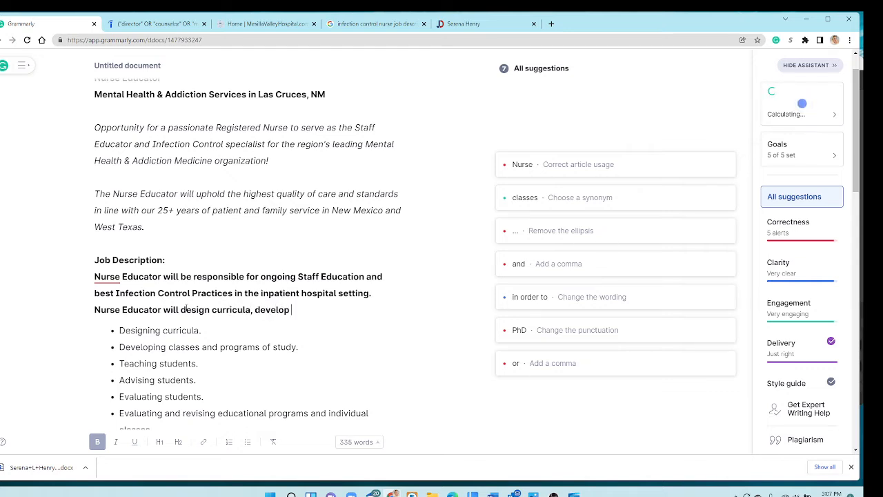
type(" courses and programs oof study")
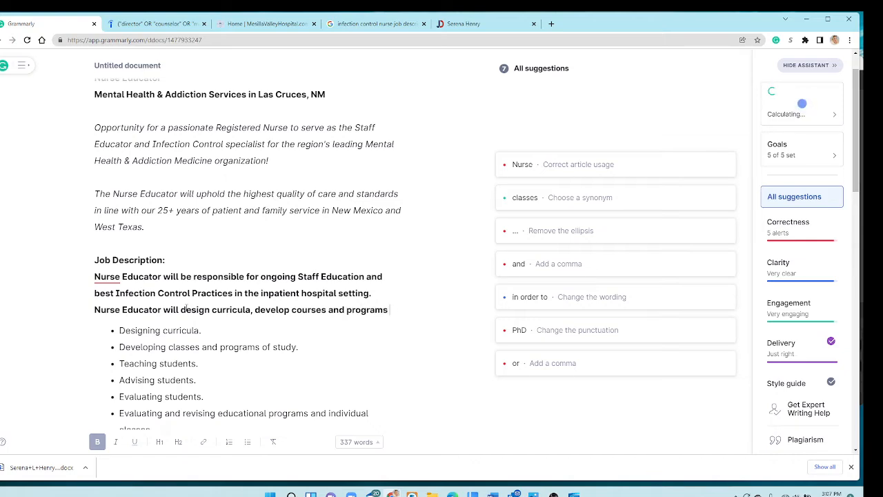
key("BackSpace")
key("BackSpace")
key("BackSpace")
key("BackSpace")
key("BackSpace")
key("BackSpace")
key("BackSpace")
key("BackSpace")
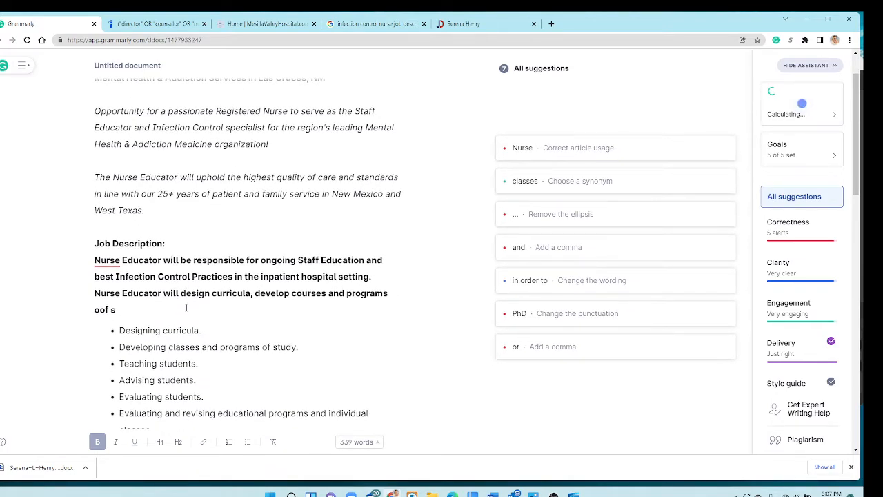
Finish the second duty with "of study, evaluate and create corrective action plans and oversee clinical practice and quality.".
type("f study, evalua")
type("te and create ")
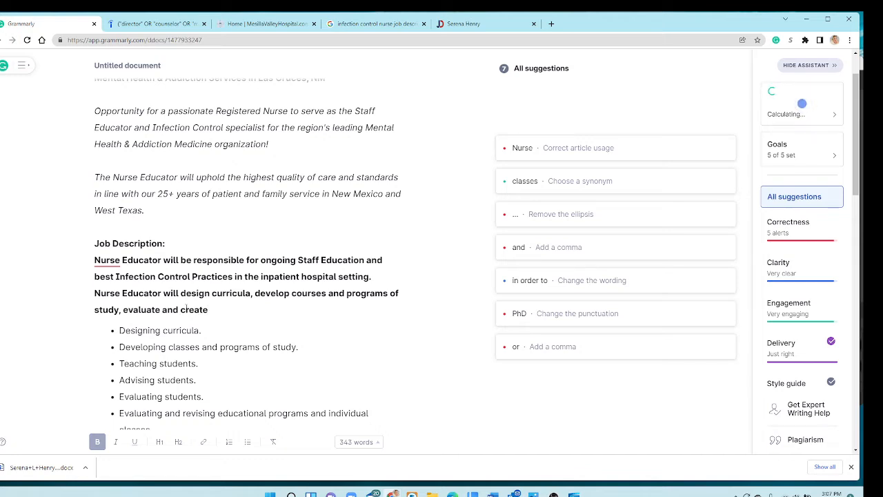
type("correcti")
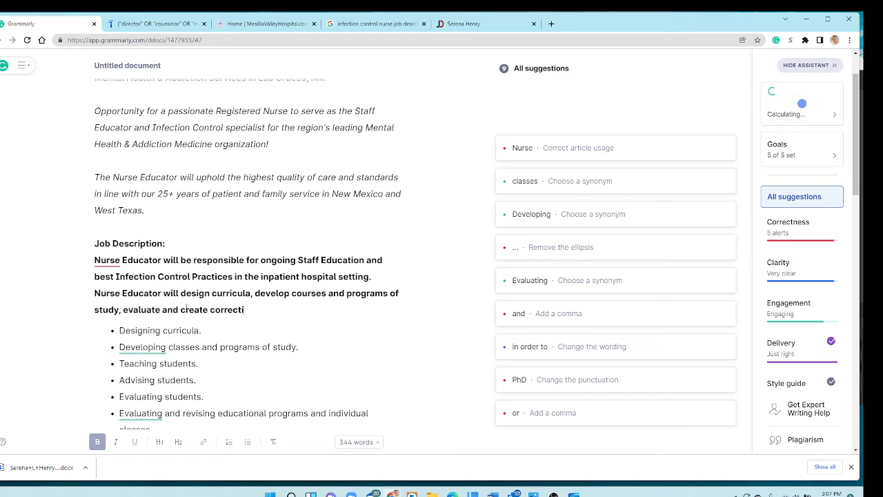
type("ve action plans and")
scroll(267, 336, "down", 3)
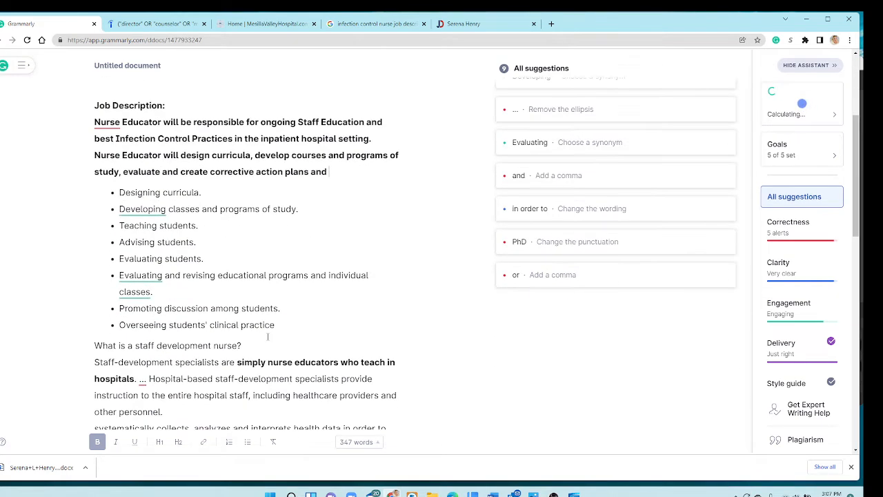
scroll(267, 336, "up", 1)
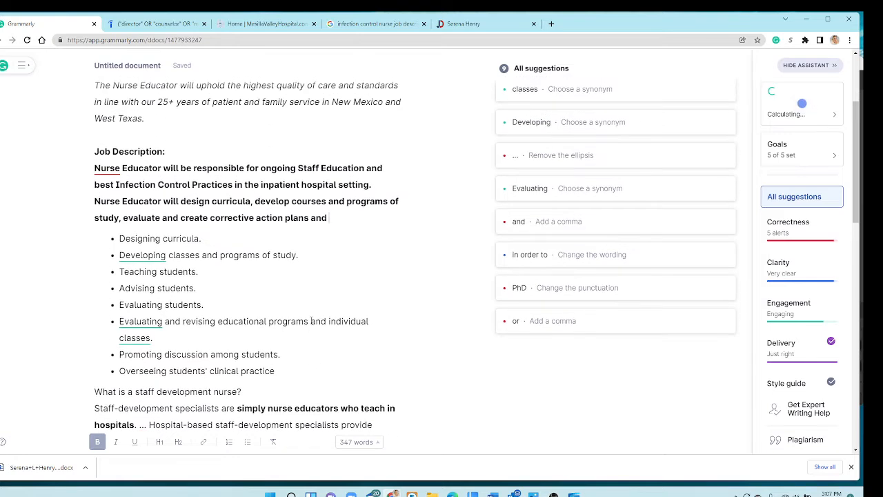
type("oversee clinical")
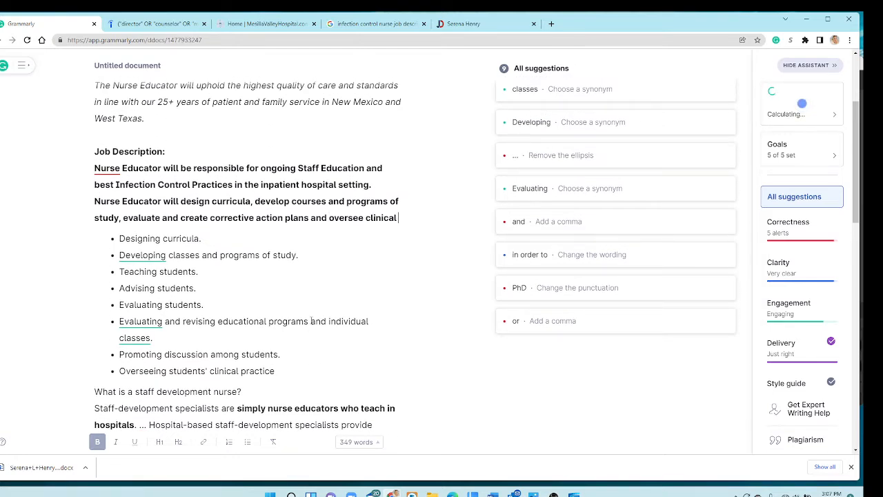
type(" practice and qua")
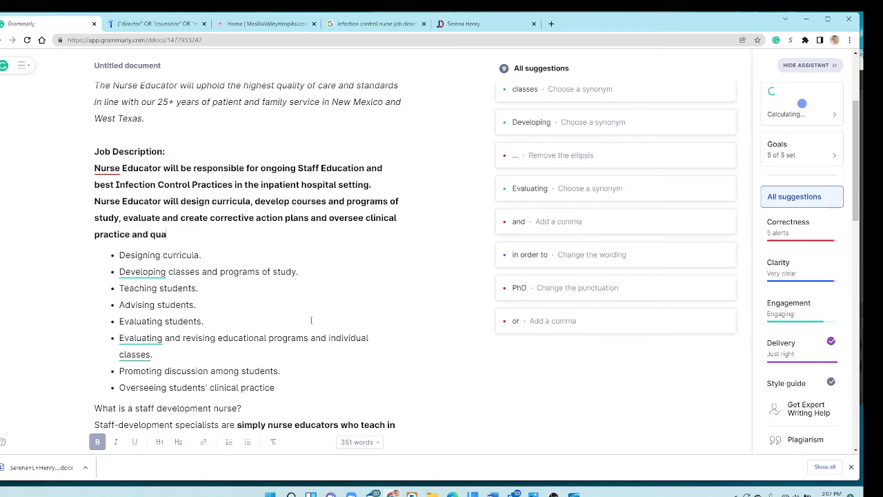
type("lity.")
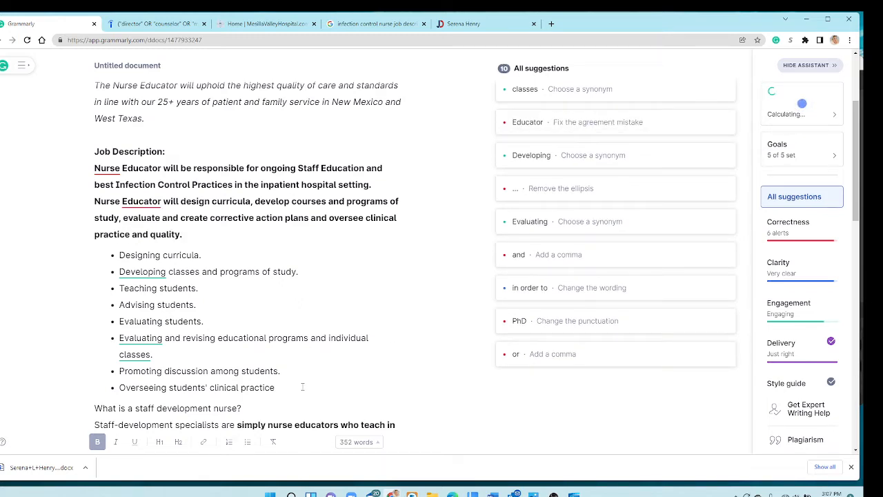
Delete the pasted bulleted list from "Designing curricula." through "Overseeing students' clinical practice".
left_click_drag(302, 387, 109, 263)
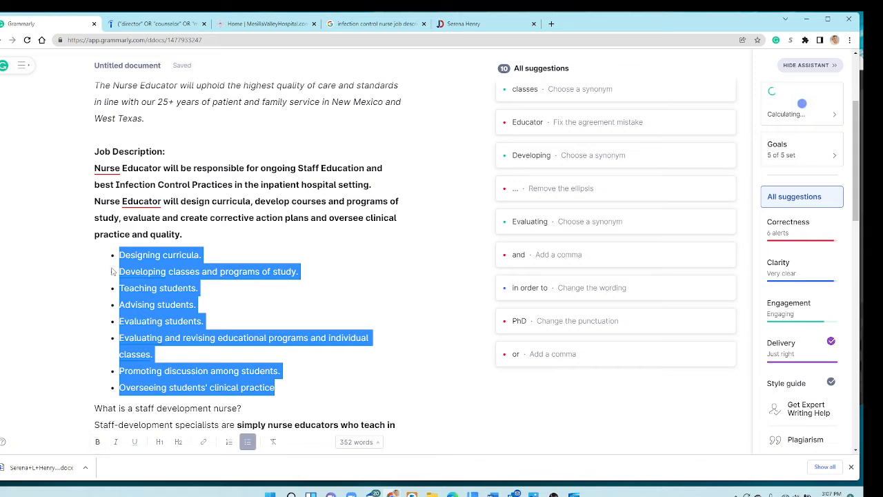
key("BackSpace")
key("BackSpace")
key("BackSpace")
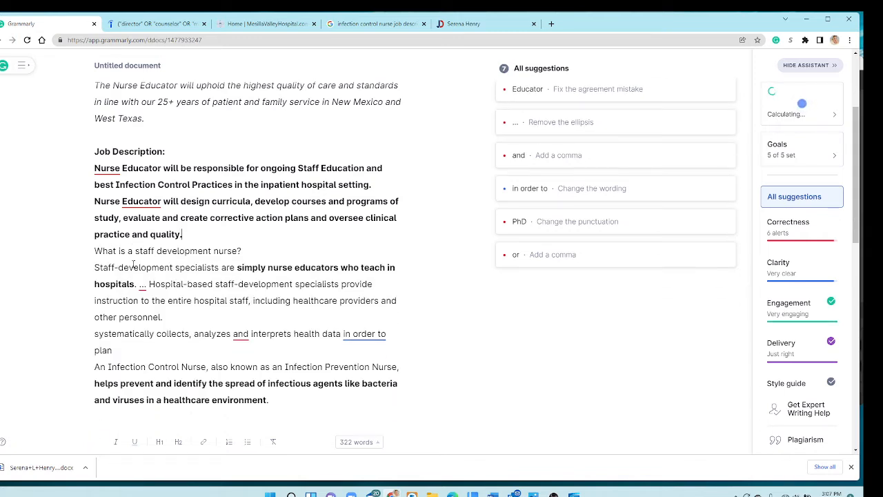
Add a third bold duty line reading "Nurse Educator will provide instruction to all hospital staff, including RN's, Mental Health Techs,".
key("Return")
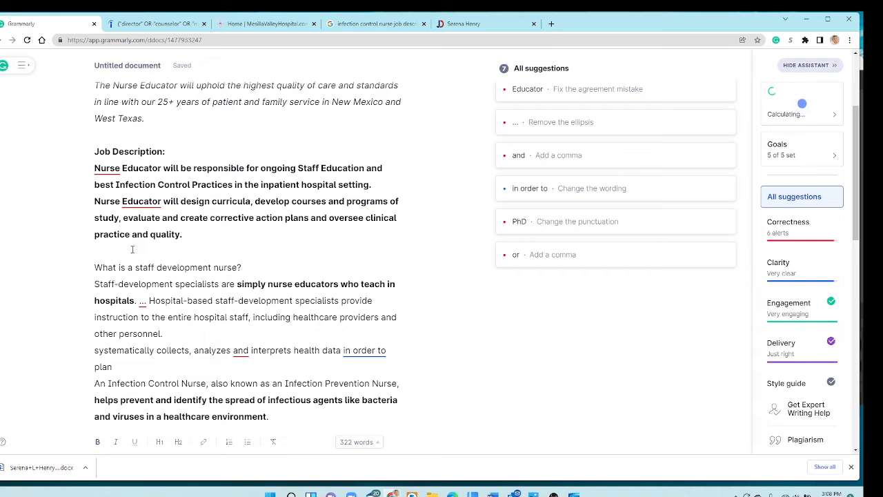
key("ctrl+b")
type("Nurse")
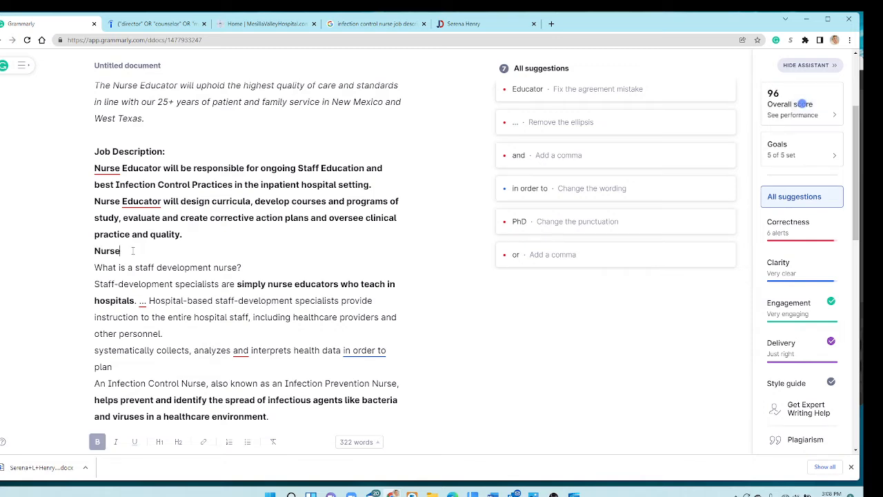
type(" Educator w")
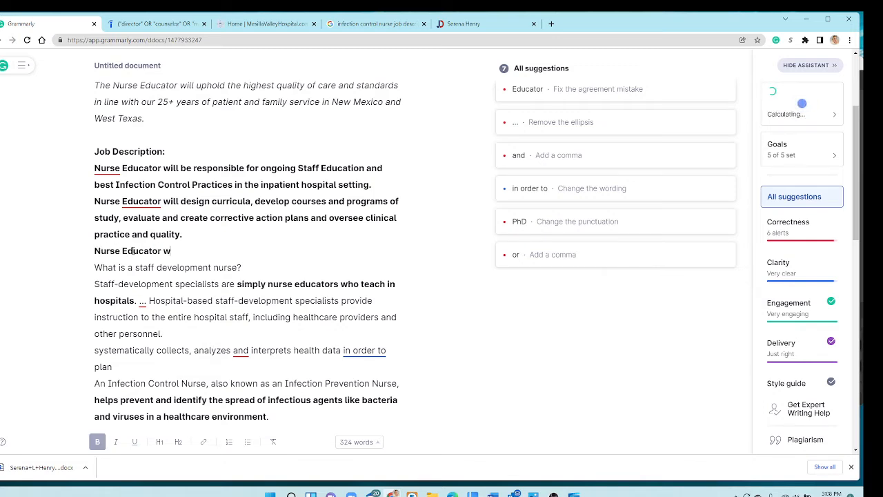
type("ill provide instruction to all")
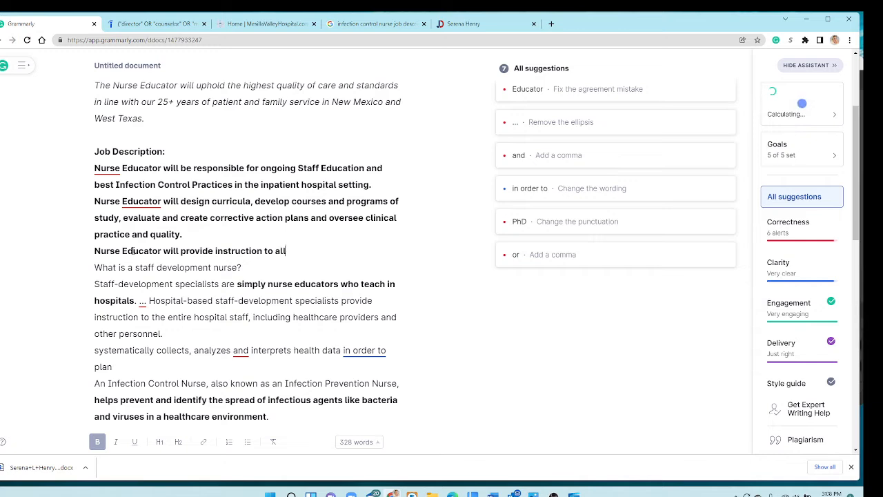
type(" hospital staff, including")
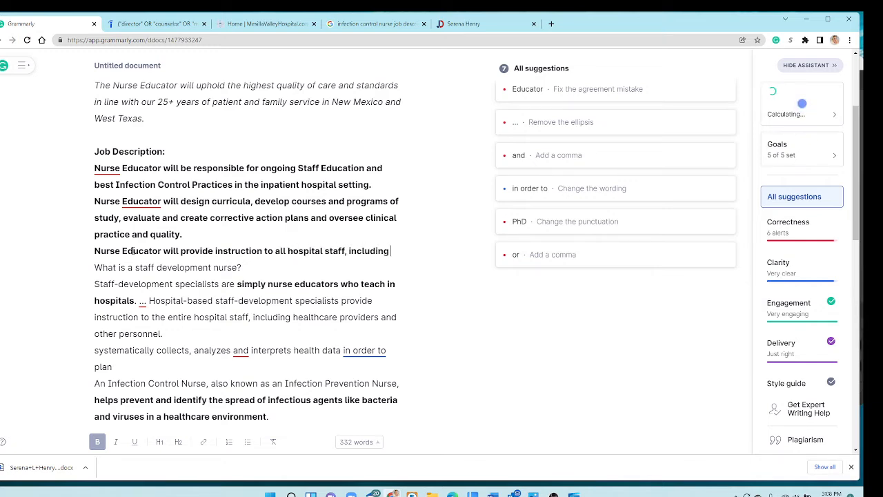
type(" RN's")
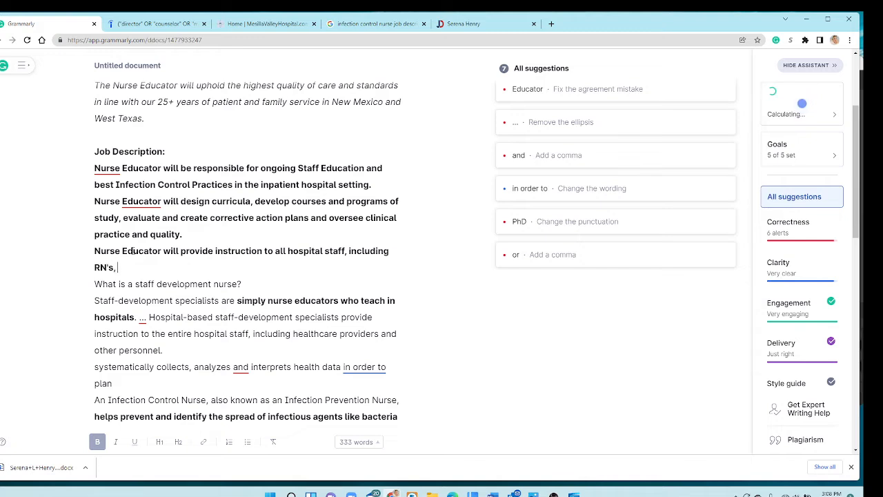
type(", Mental Health Techs,")
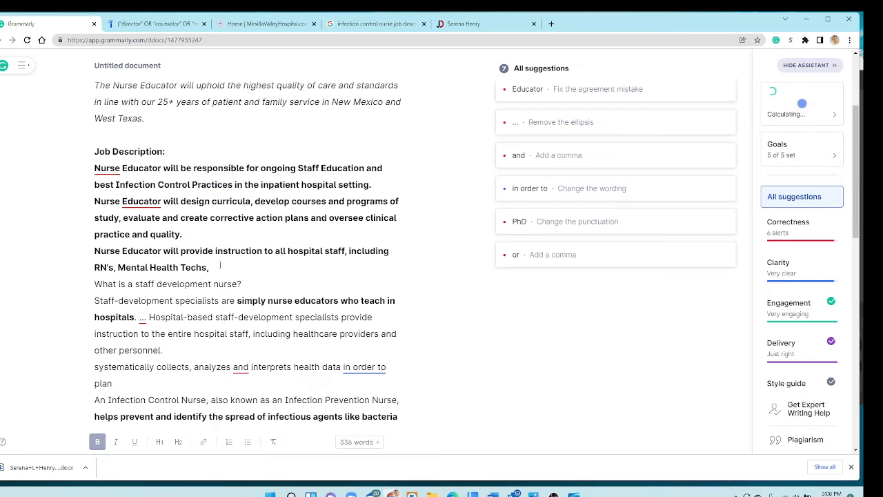
Remove the bold from the three Nurse Educator duty lines and format them as a bulleted list.
left_click_drag(211, 267, 74, 172)
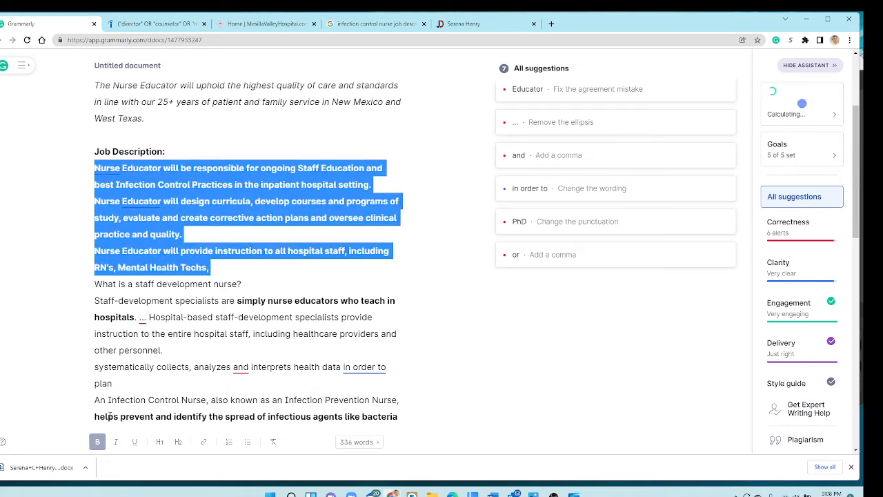
left_click(97, 442)
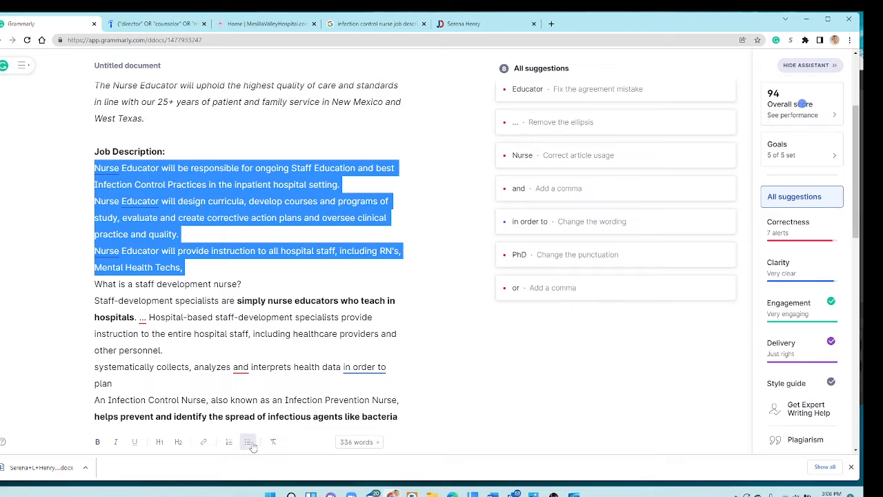
left_click(247, 441)
left_click(244, 345)
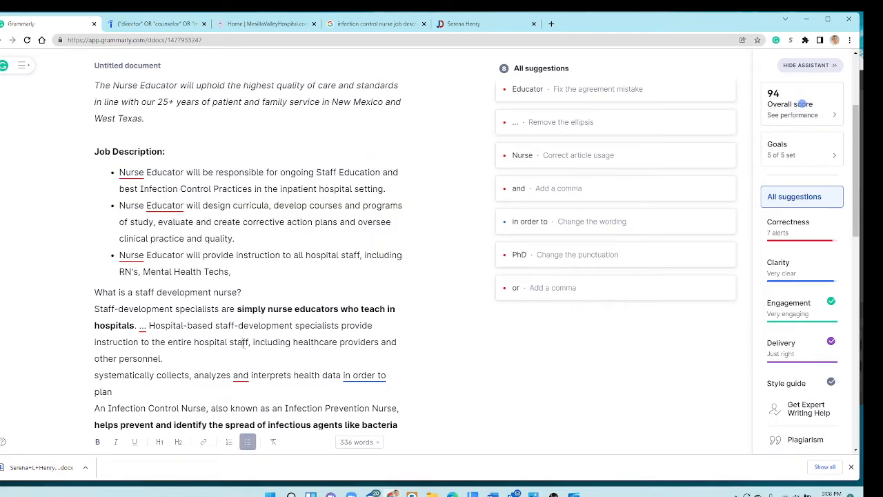
Extend the third duty bullet after "Mental Health Techs," with "Providers and other employees".
left_click(247, 269)
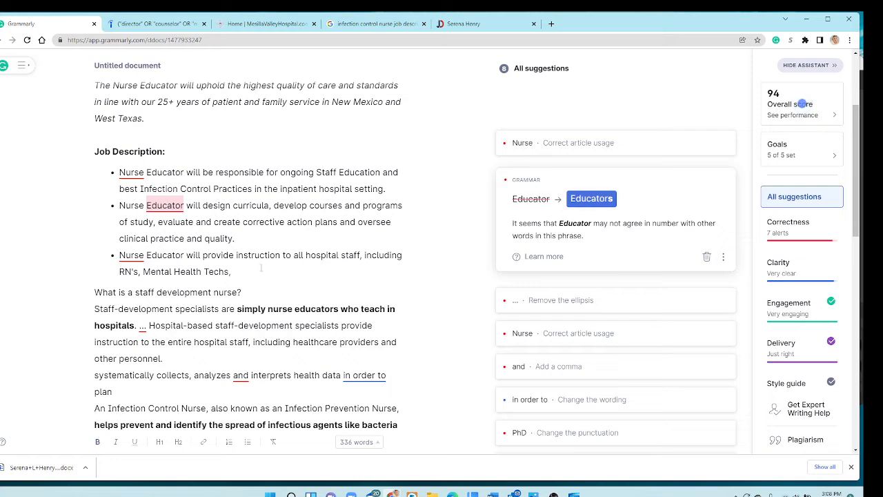
type("Providers and other ")
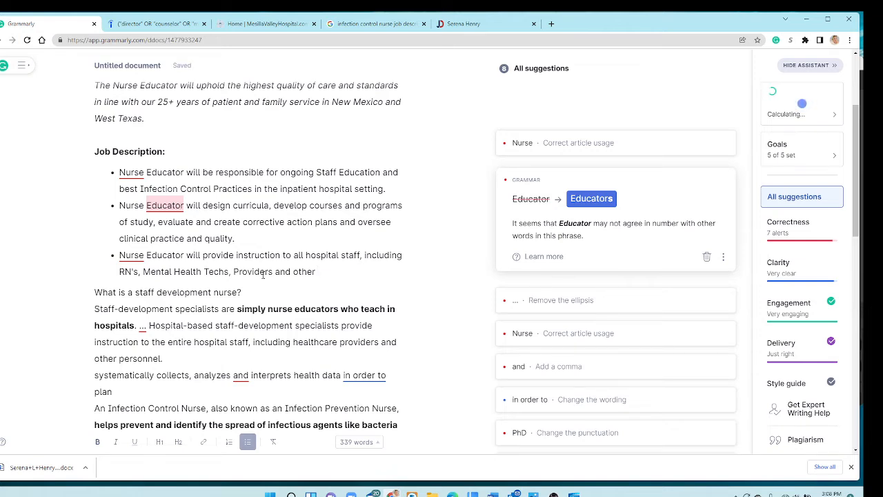
type("employees")
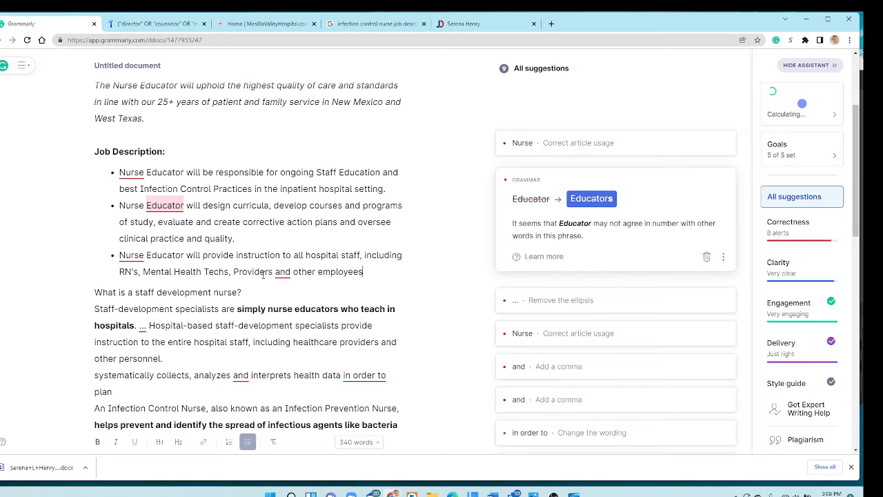
End the third duty bullet with a period and start a fourth reading "Nurse Educator will facilitate Crisis Intervention Certification and other".
type(".")
key("Return")
type("Nurse")
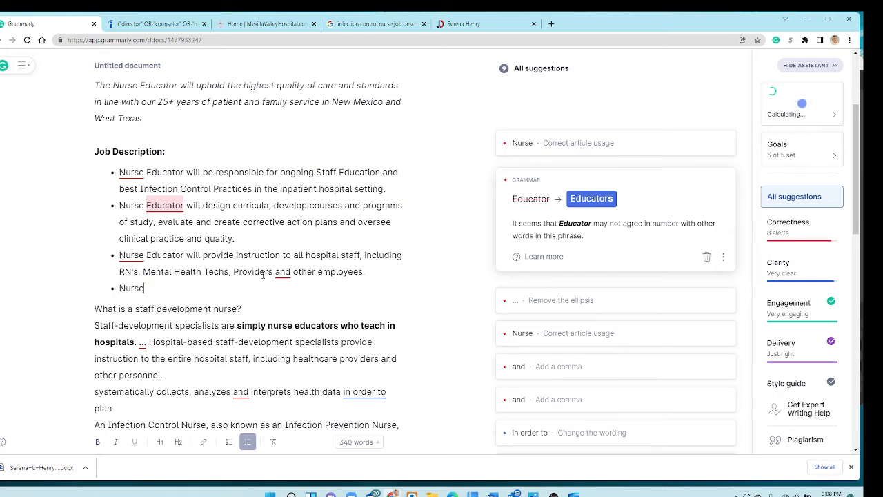
type(" Educator will fa il")
type("lia")
type("ate C")
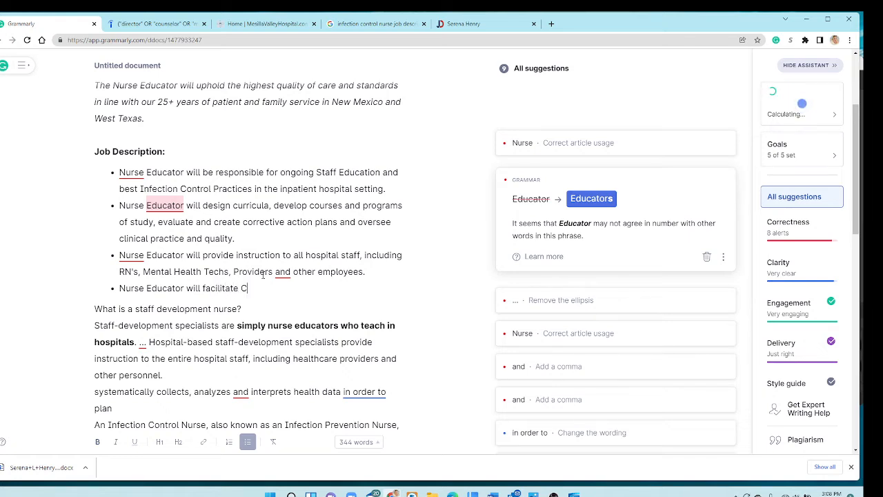
type("risis Manag")
key("BackSpace")
key("BackSpace")
key("BackSpace")
key("BackSpace")
type("ntervention Certi")
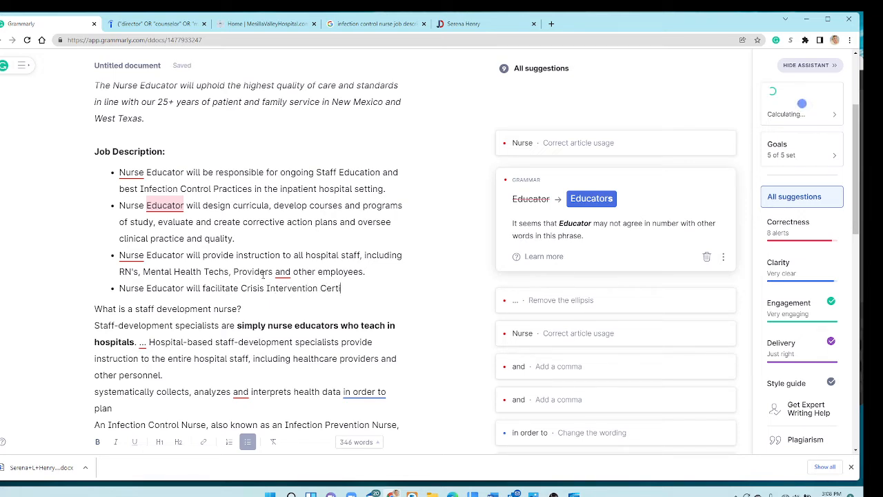
type("fication and other ")
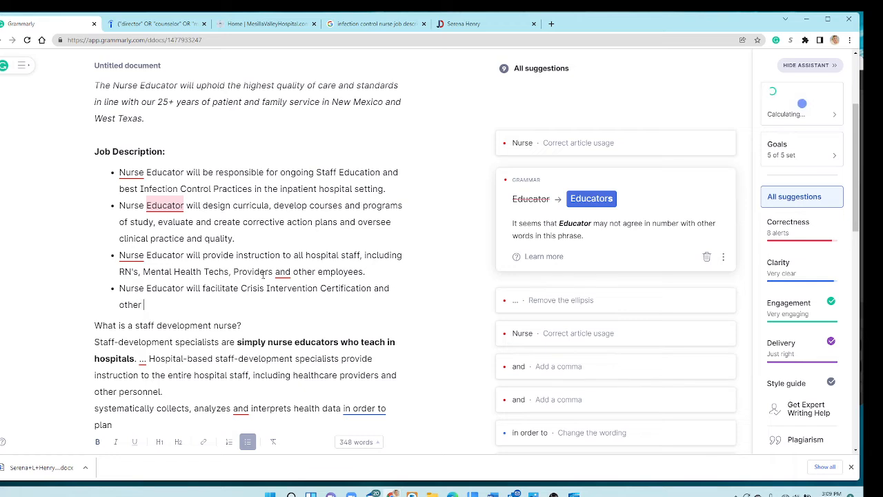
Complete the fourth duty bullet with "relevant credentials as needed to serve our behavioral health & addiction medicine population." and accept the suggested comma after "Providers".
type("relevenat")
key("BackSpace")
key("BackSpace")
key("BackSpace")
type("t credentials as need")
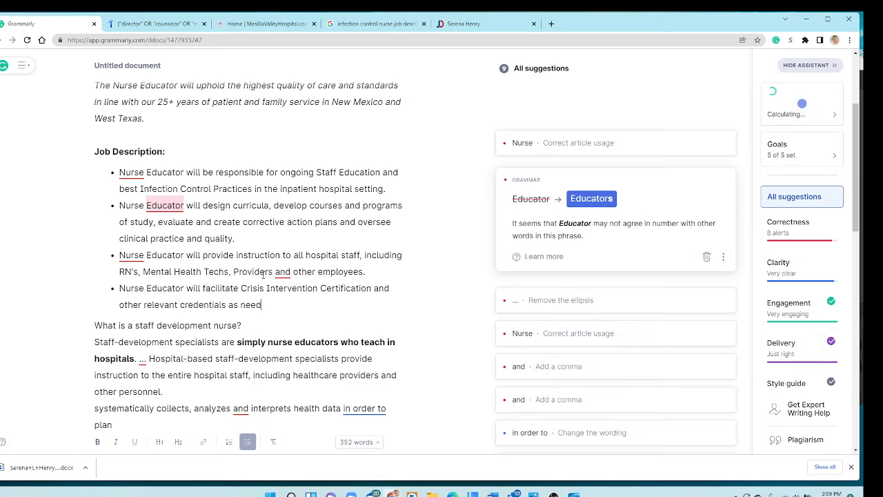
type("ed to serve our behavioral ")
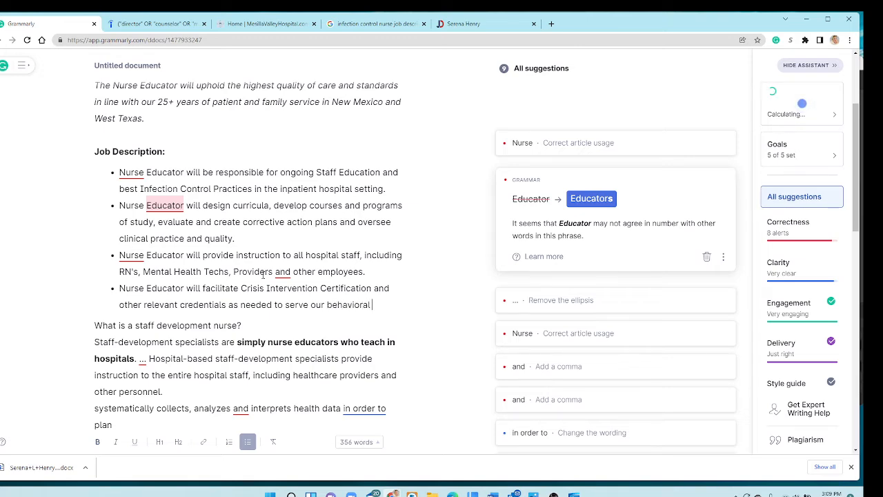
type("health & ad")
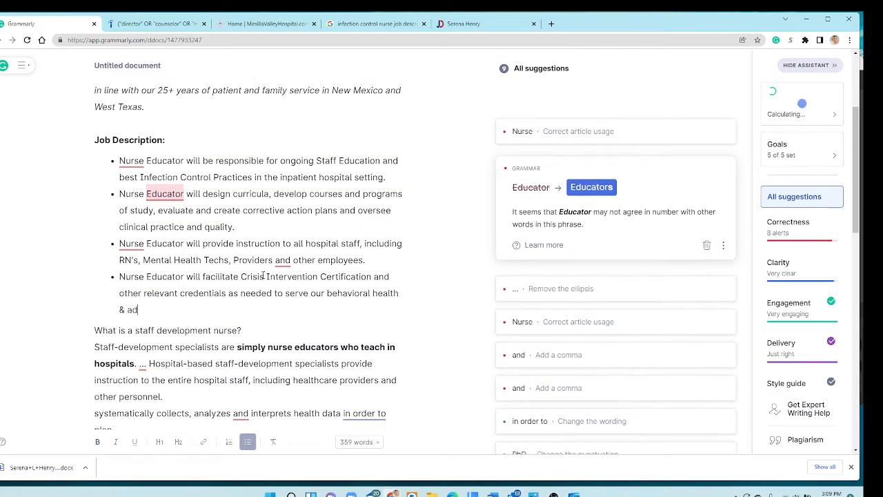
type("diction medicine population.")
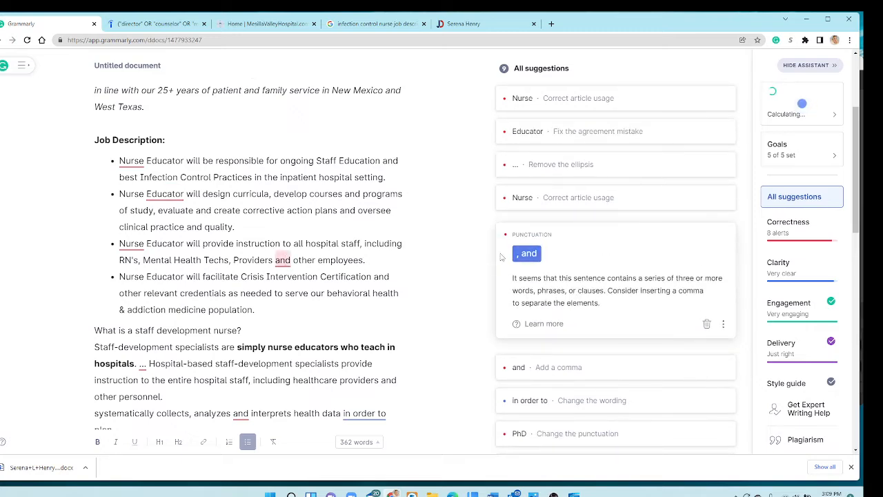
left_click(527, 245)
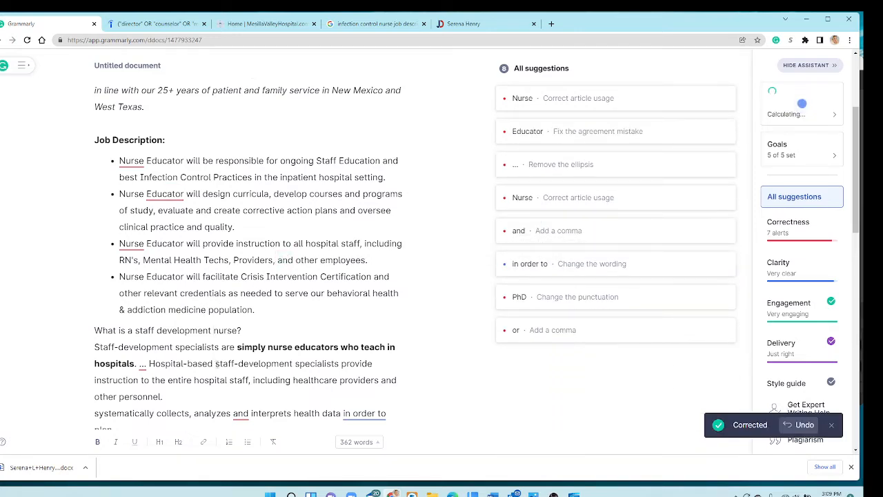
Start a fifth duty bullet reading "Nurse Educator will also serve as the Infection Control Specialist, with tuties including".
scroll(216, 362, "down", 1)
left_click(272, 268)
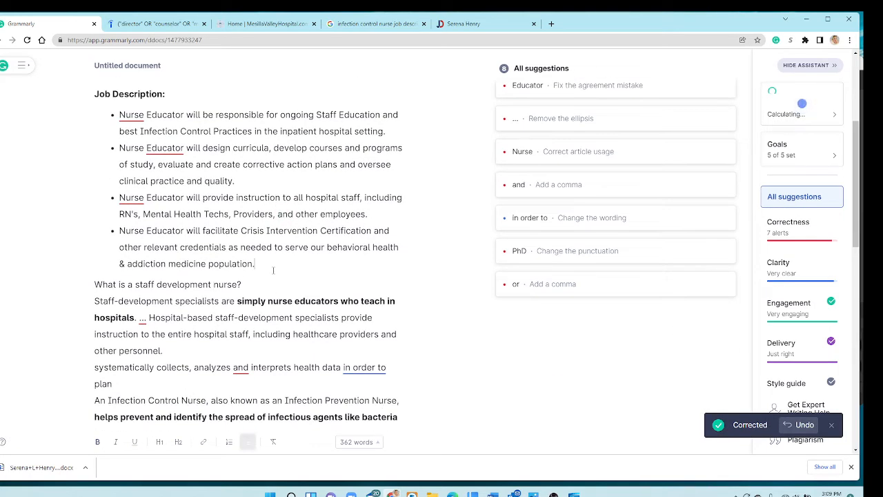
key("Return")
type("Nurs")
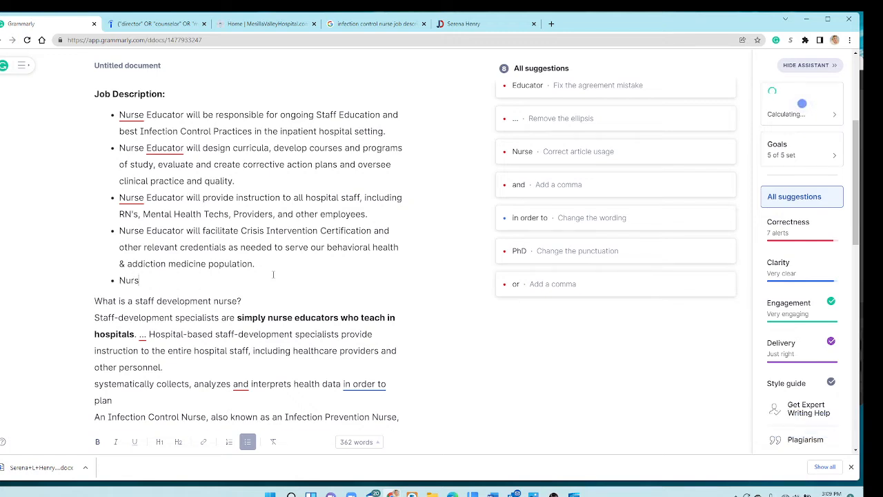
type("e Educator will also serve as")
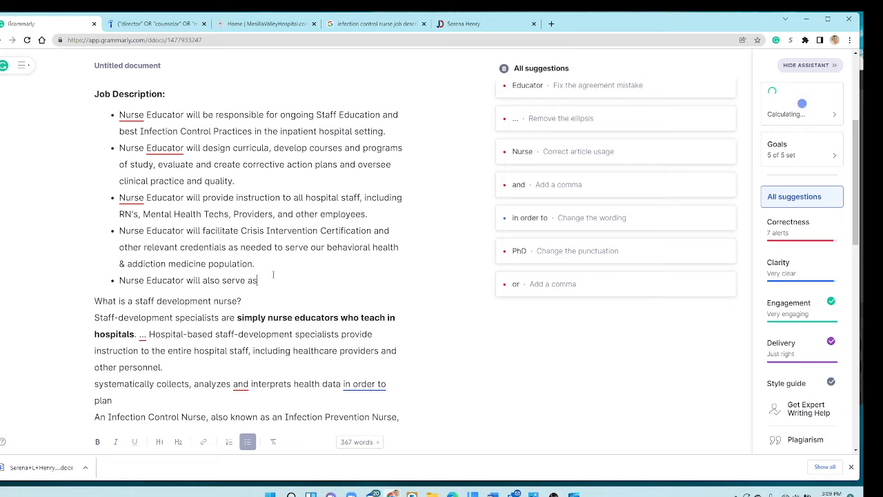
type(" the Infection Cont")
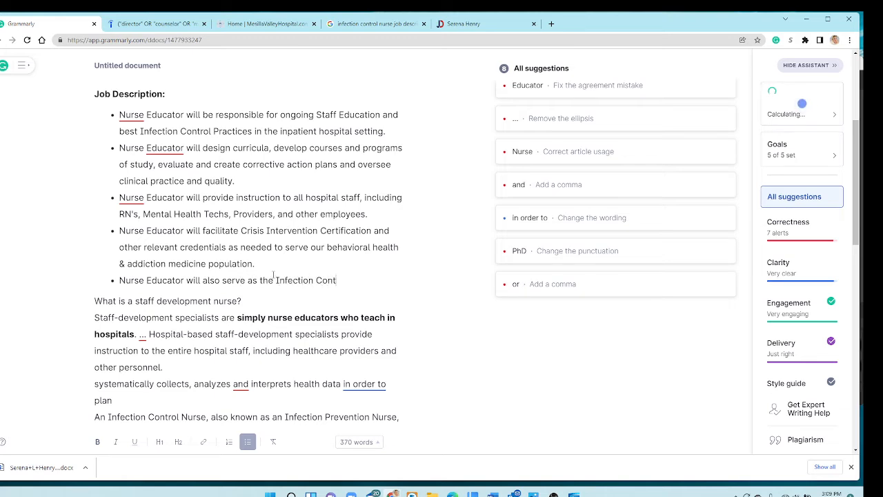
type("rol Specialist, with ")
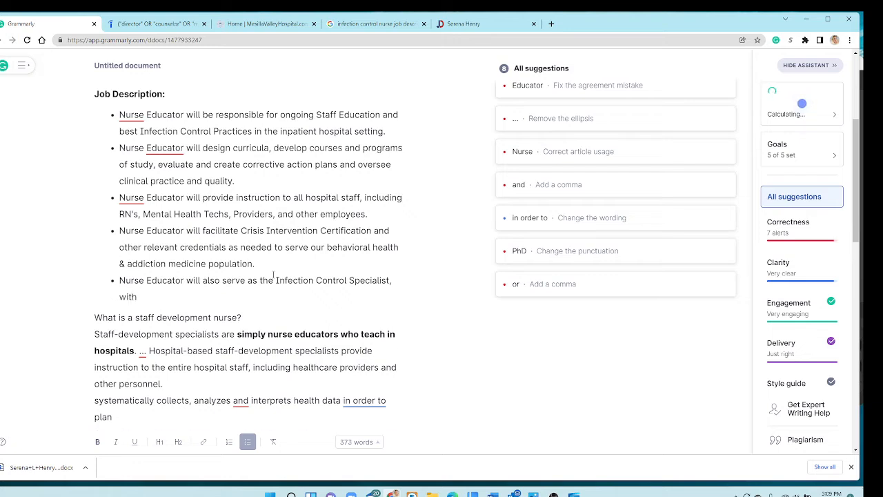
type("tuties including")
Delete the pasted staff development nurse passage and remove "with tuties including" from the end of the fifth duty bullet.
left_click_drag(195, 380, 73, 323)
key("BackSpace")
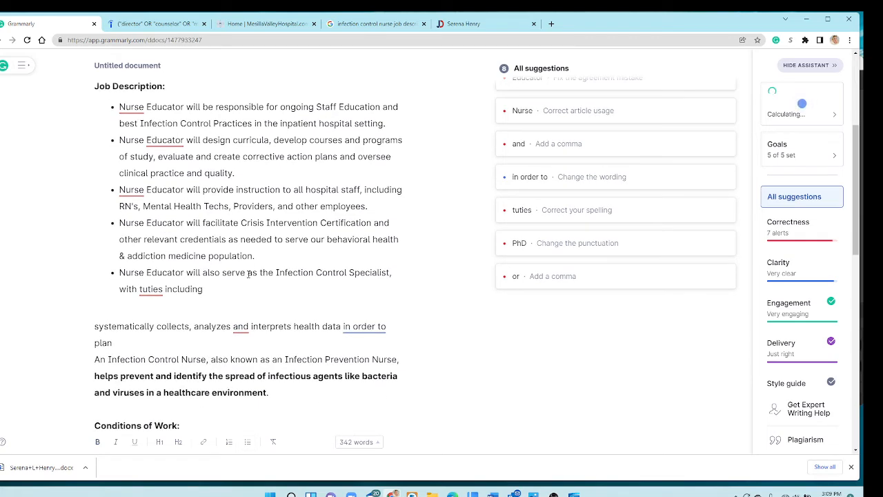
left_click_drag(206, 289, 120, 292)
key("BackSpace")
key("BackSpace")
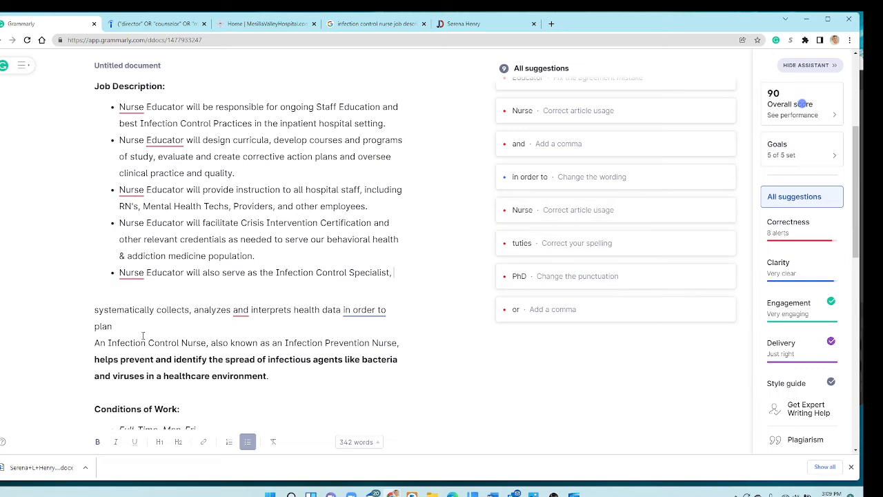
Complete the fifth duty bullet with "and be responsible for preventing and identifying the spread of infectious agents in the hospital environment.".
type("and be responsib")
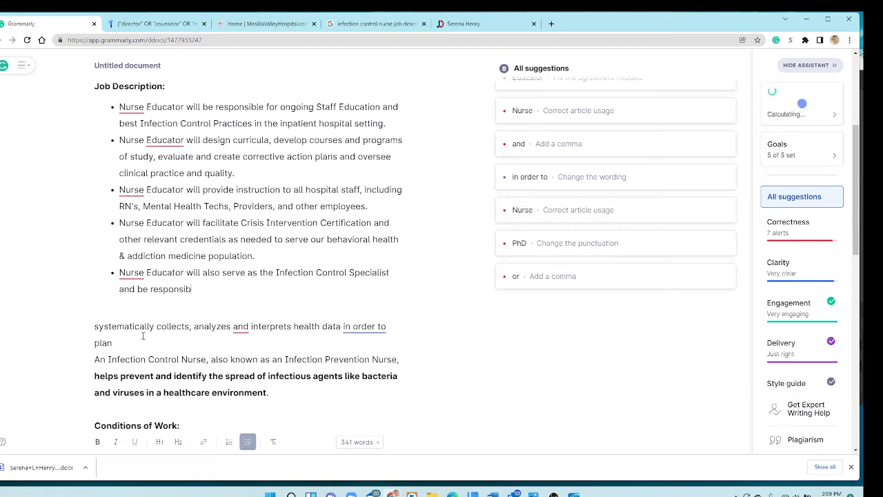
type("le for rpeve")
key("BackSpace")
key("BackSpace")
key("BackSpace")
key("BackSpace")
key("BackSpace")
type("preventing and ")
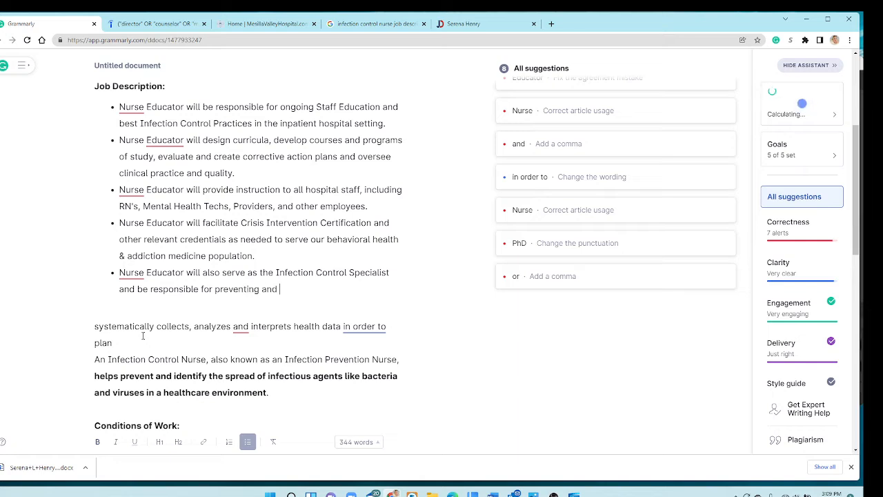
type("identifying the spread of i")
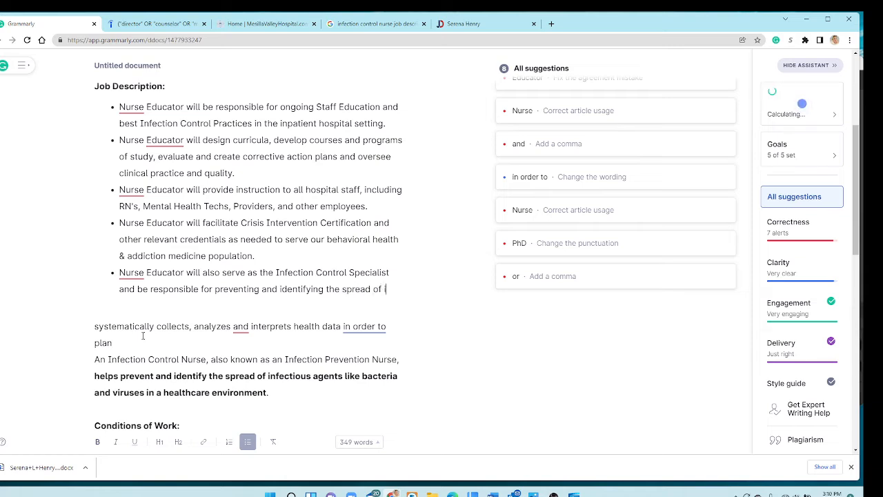
type("nfectious agen")
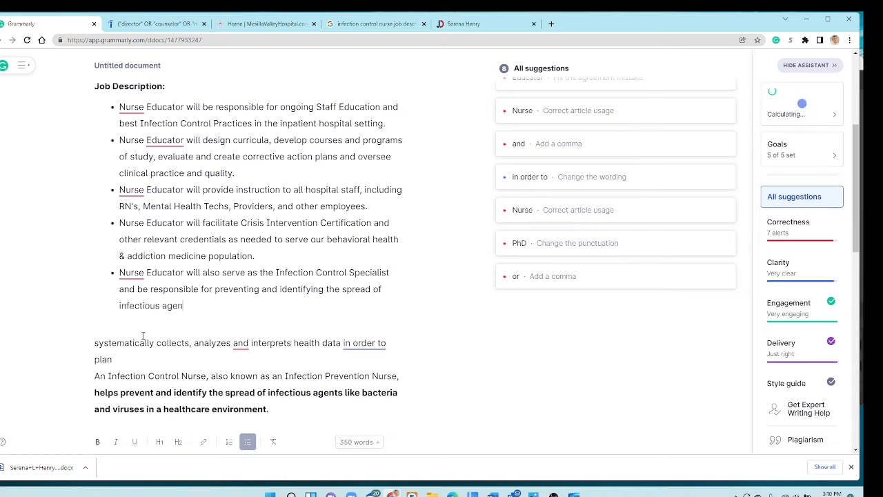
type("ts in the hospital environment.")
Start a sixth duty bullet reading "Nurse Educator will also collect, analyze and interpret health data and".
key("Return")
type("Nur")
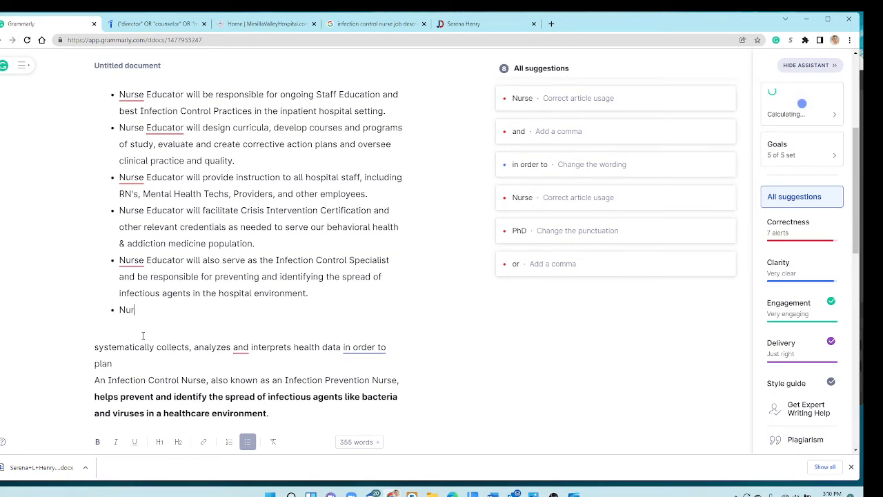
type("se Educato")
key("BackSpace")
key("BackSpace")
type("ator will also colle")
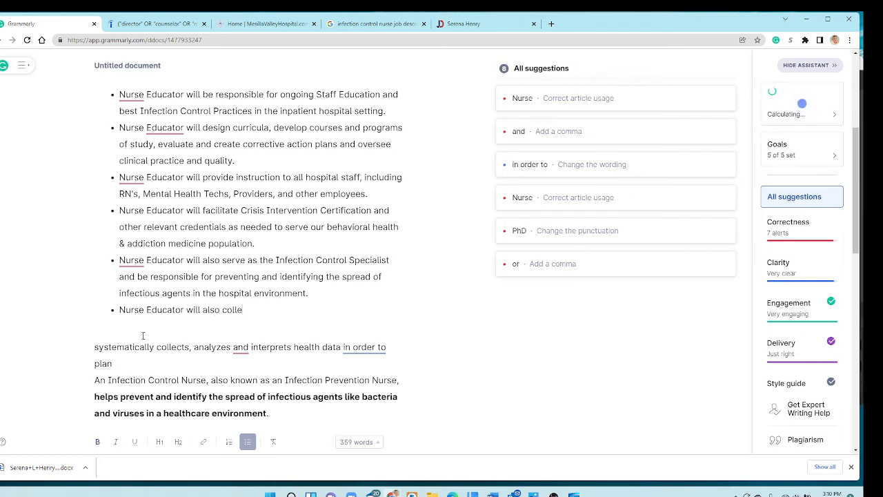
type("ct, analyze and interpret heal")
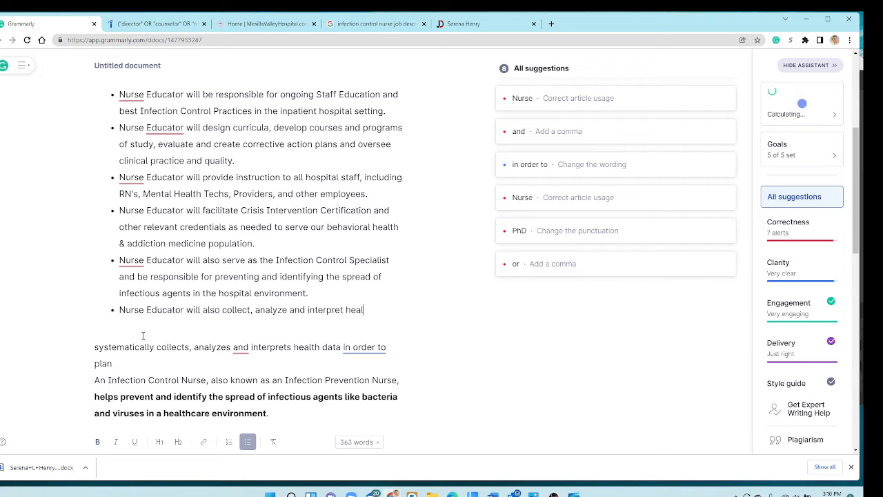
type("th datea")
type("ta ")
type("and")
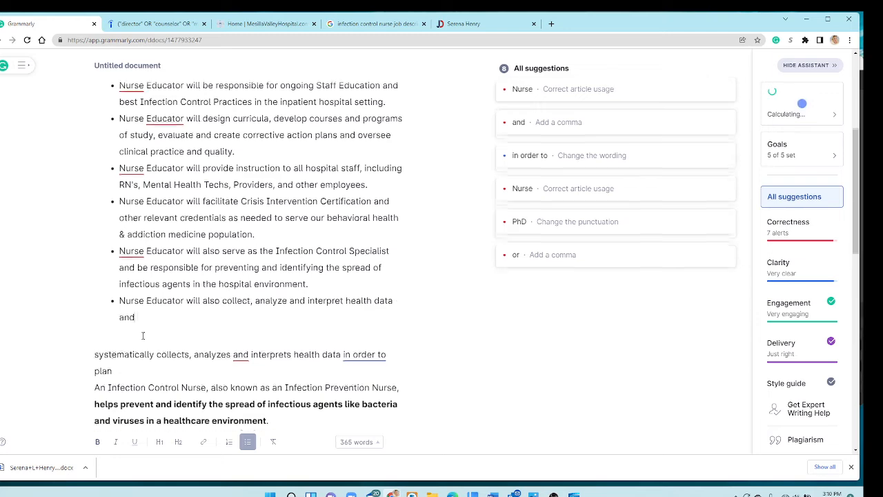
Complete the sixth duty bullet with "present findings to Leadership and Interdepartmental Teams as needed to maintain quality and Infetion Contorl standards.".
type(" present finding")
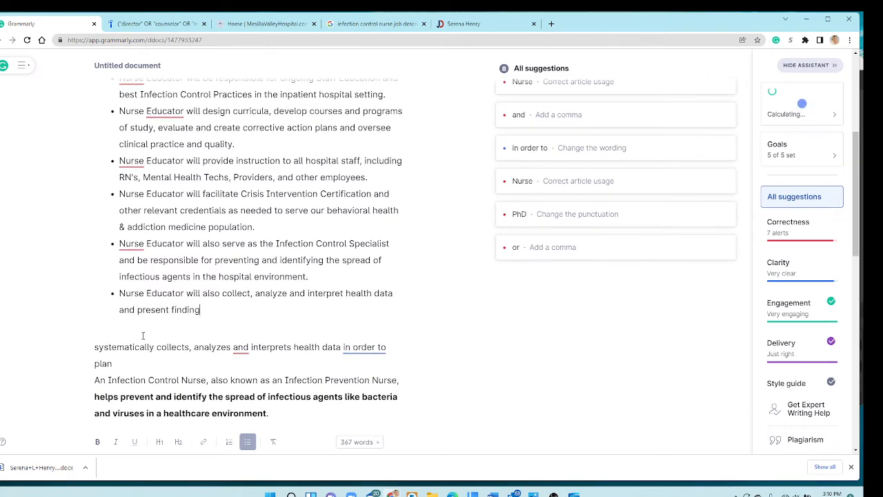
type("s to Leadership and Inter")
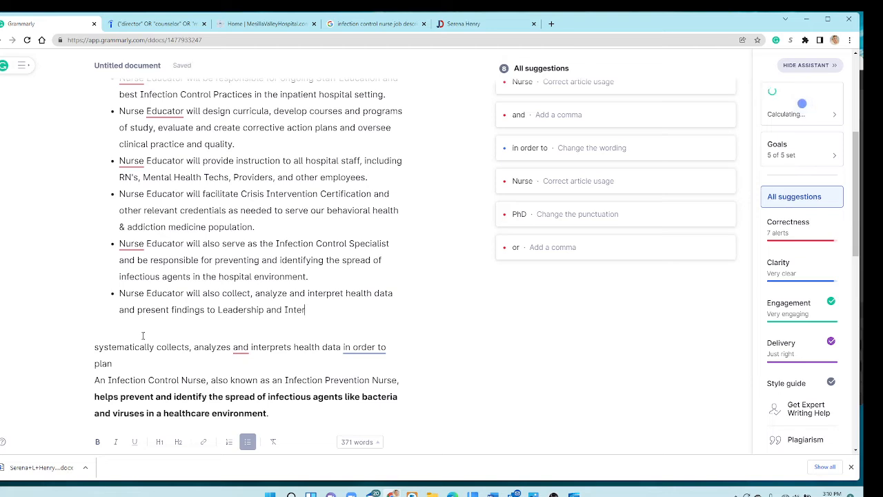
type("departmental Teams as ne")
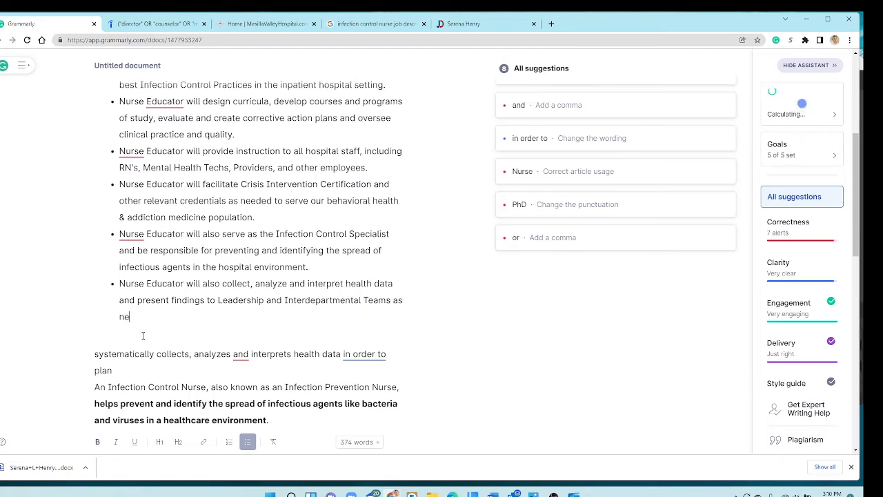
type("eded to maintai")
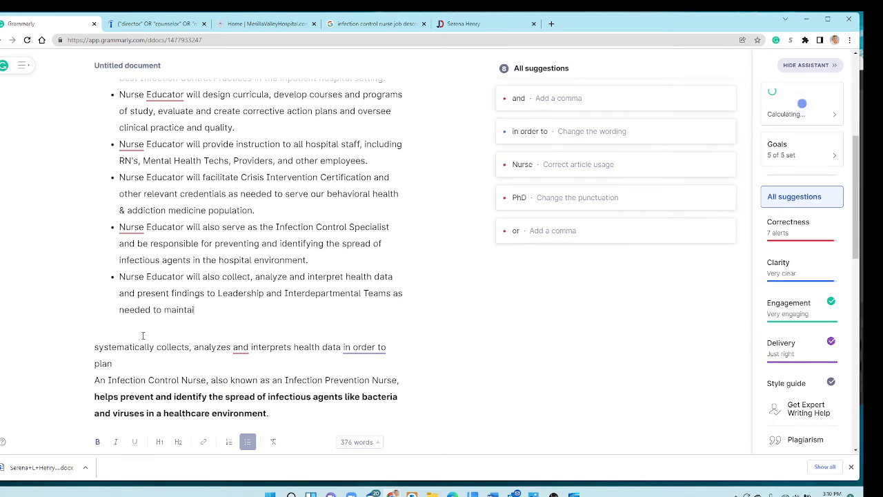
type("n quality and Infetion Contorl sta")
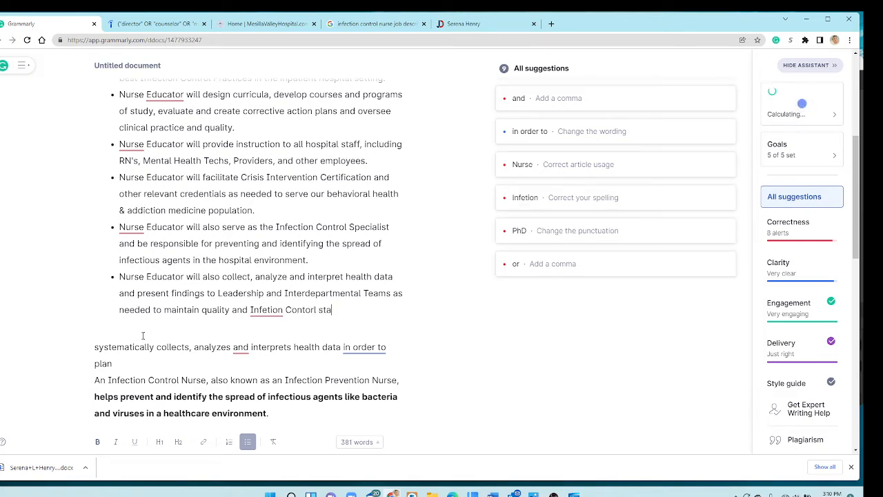
type("ndards.")
Accept the spelling corrections "Infection" and "Control" for the two misspelled words in the sixth duty bullet.
left_click(263, 310)
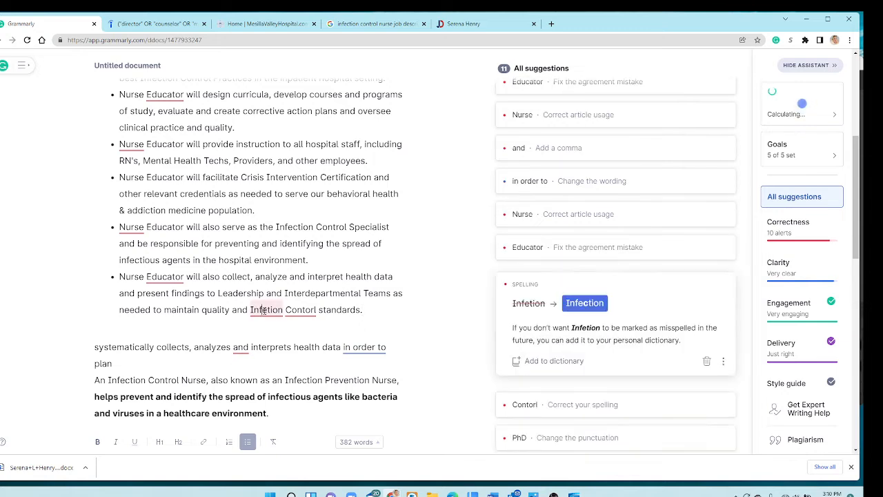
left_click(584, 303)
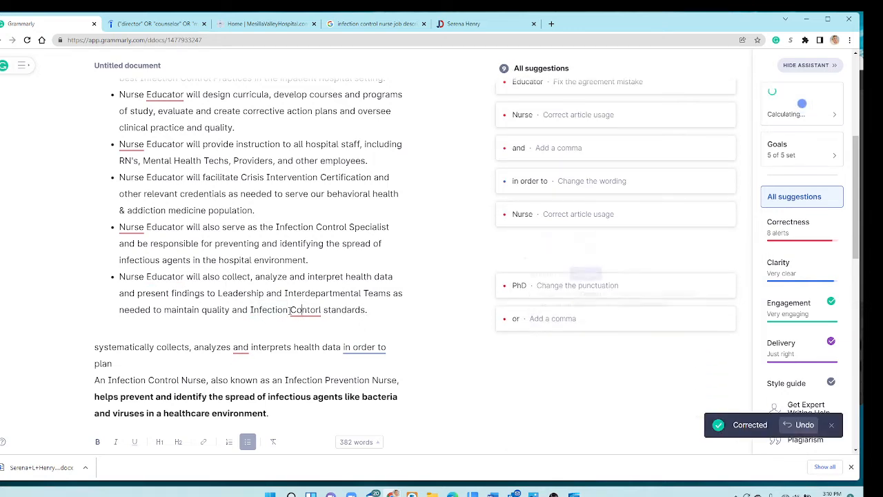
left_click(290, 309)
left_click(584, 303)
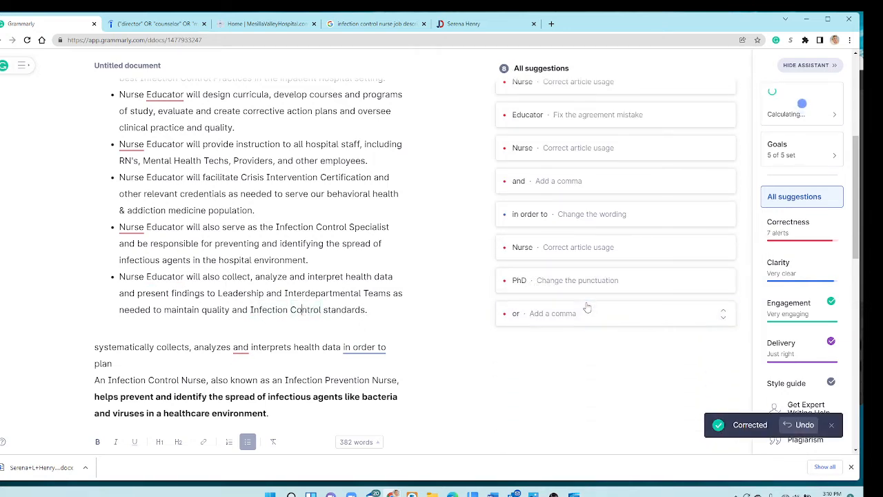
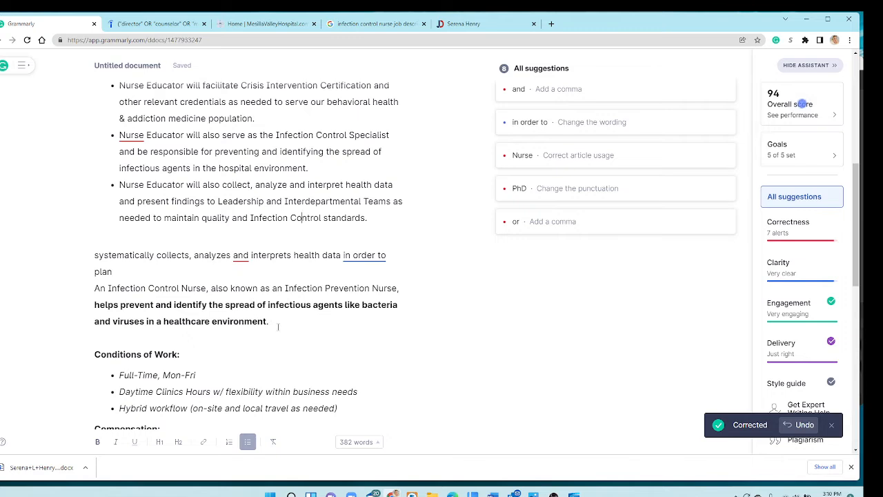
Delete the remaining pasted infection control text and the extra blank lines between the duty bullets and "Conditions of Work:".
mouse_move(278, 326)
left_mouse_down()
mouse_move(103, 271)
mouse_move(95, 254)
left_mouse_up()
key("BackSpace")
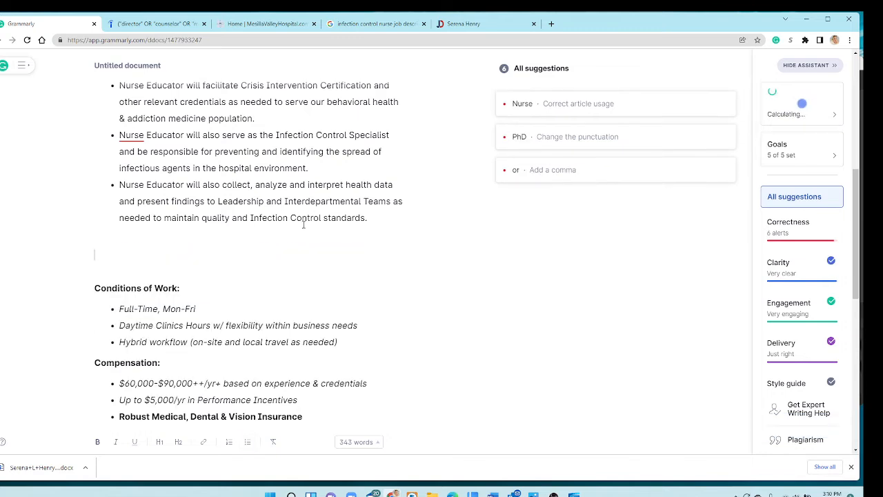
key("BackSpace")
key("BackSpace")
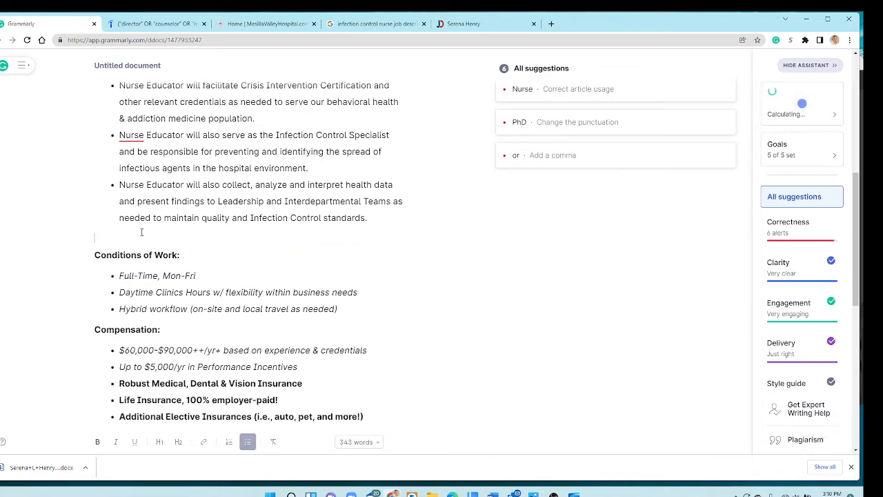
Remove the blank line above "Conditions of Work:" and replace the clinic-hours and hybrid-workflow bullets with "Flexible Daytime Hours".
key("BackSpace")
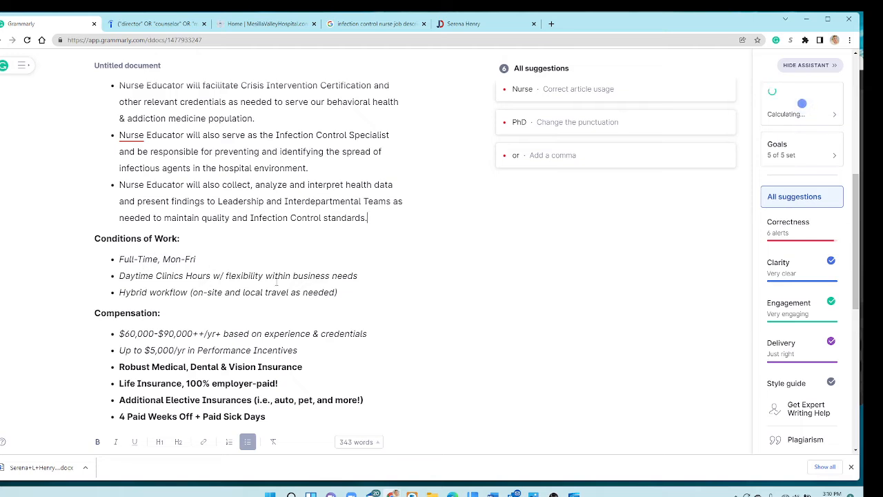
left_click_drag(373, 275, 125, 276)
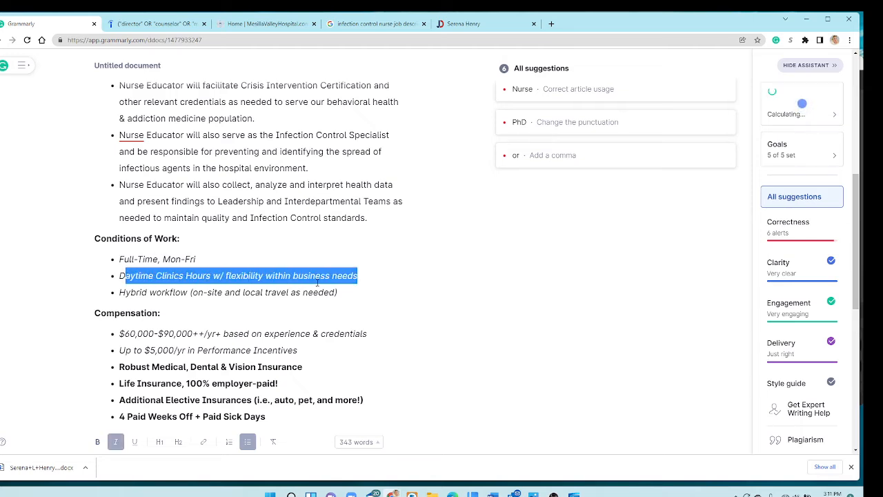
left_click_drag(353, 293, 154, 275)
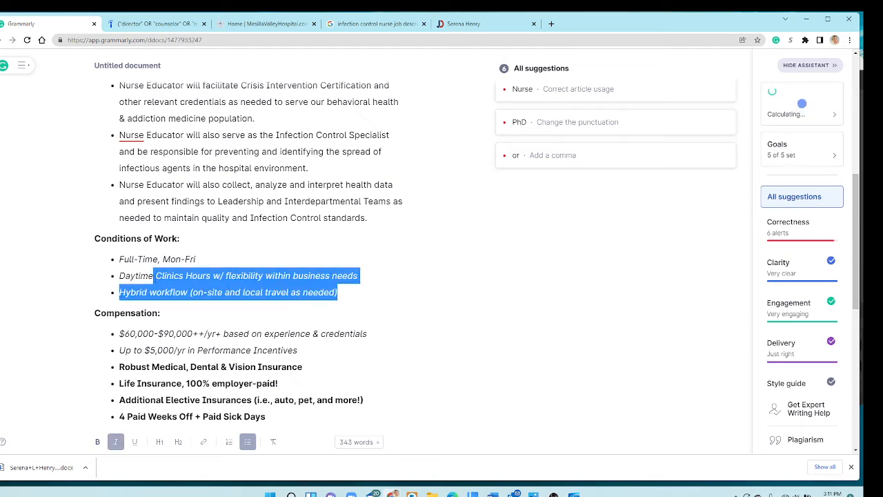
key("BackSpace")
type("Hours")
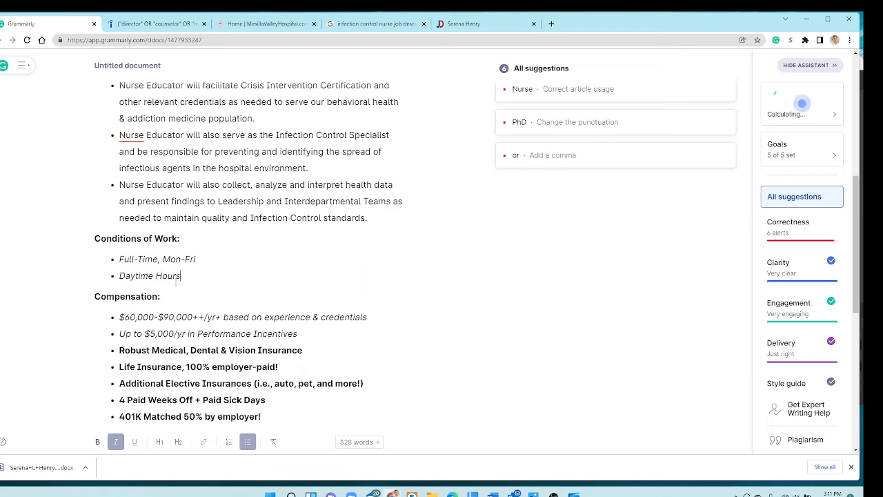
key("Return")
type("Fle")
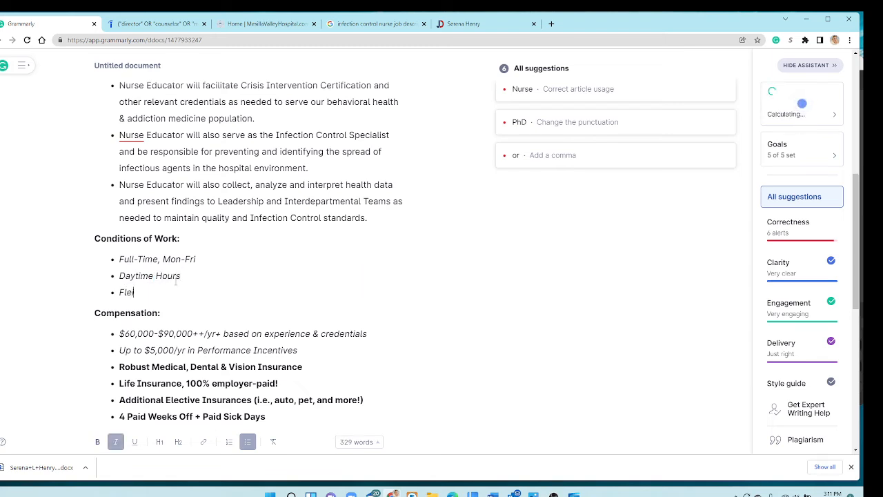
key("BackSpace")
key("BackSpace")
key("BackSpace")
key("BackSpace")
type("Flexible")
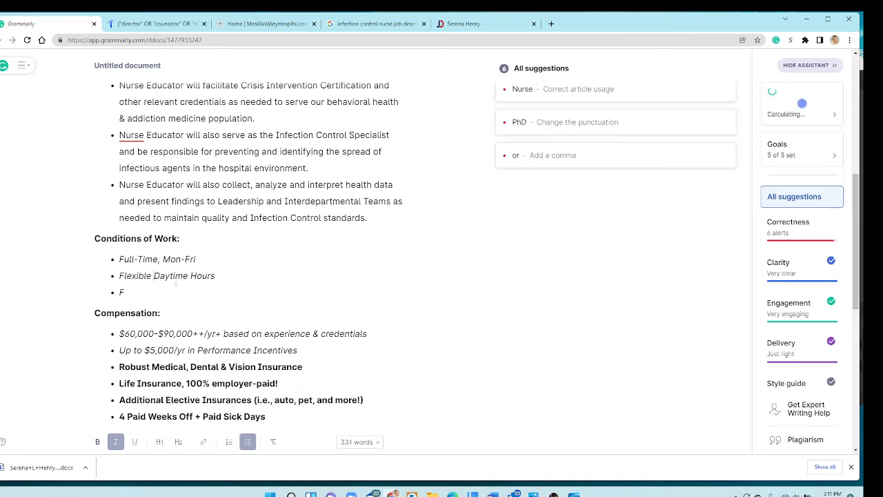
Write the third work-conditions bullet as "Opportunity to work remotely on occasion as needed" and italicize all three bullets under "Conditions of Work:".
key("BackSpace")
key("ctrl+i")
type("Opportu")
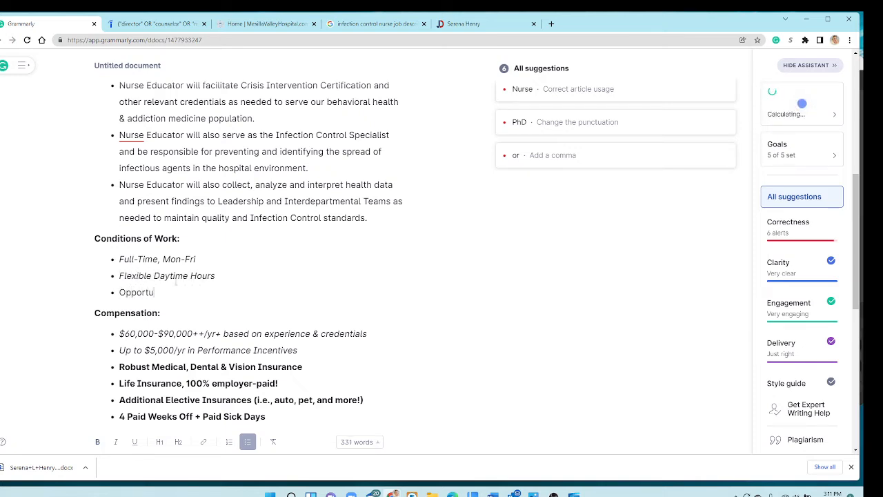
type("nity to work remotely o")
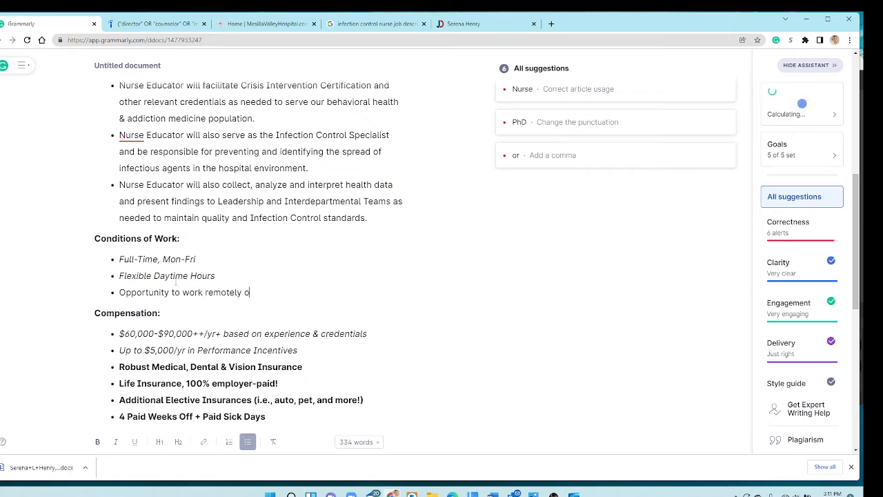
type("n occasion as needed.")
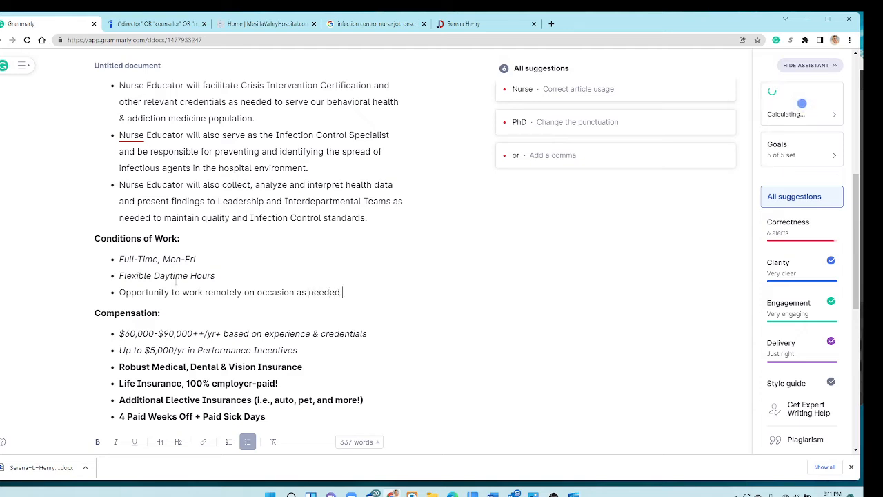
left_click_drag(380, 296, 119, 258)
left_click(118, 442)
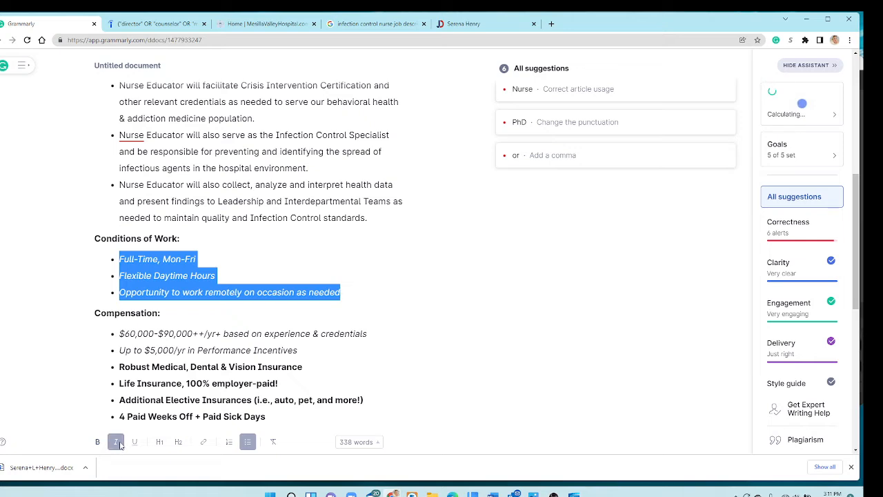
Set the salary range in the first Compensation bullet to $65,000-$80,000.
left_click(135, 334)
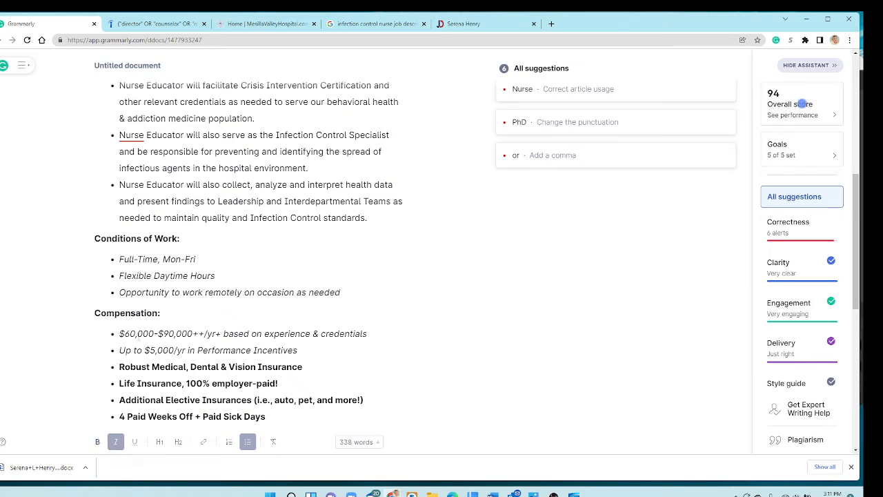
key("BackSpace")
type("5")
key("Right")
key("Right")
key("Right")
key("Right")
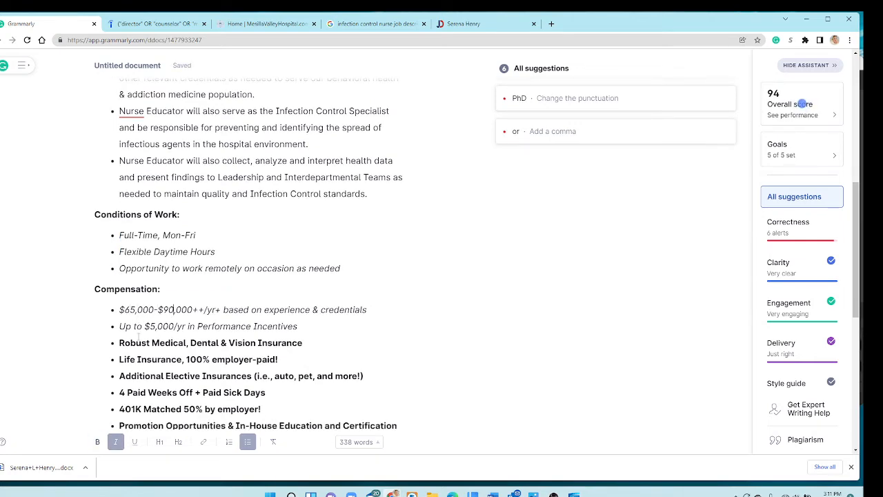
key("BackSpace")
key("BackSpace")
type("80")
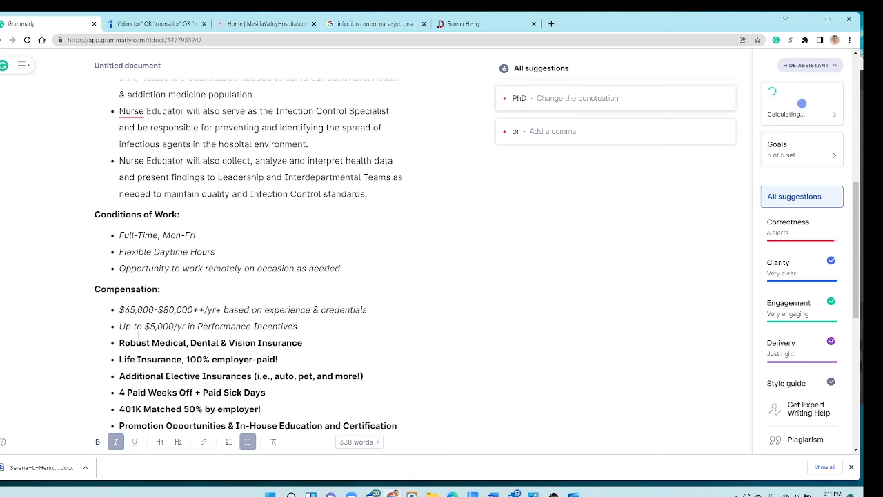
Delete the Performance Incentives bullet and strip the italic and bold formatting from the remaining Compensation bullets.
left_click_drag(314, 329, 119, 324)
key("BackSpace")
left_click_drag(392, 292, 64, 298)
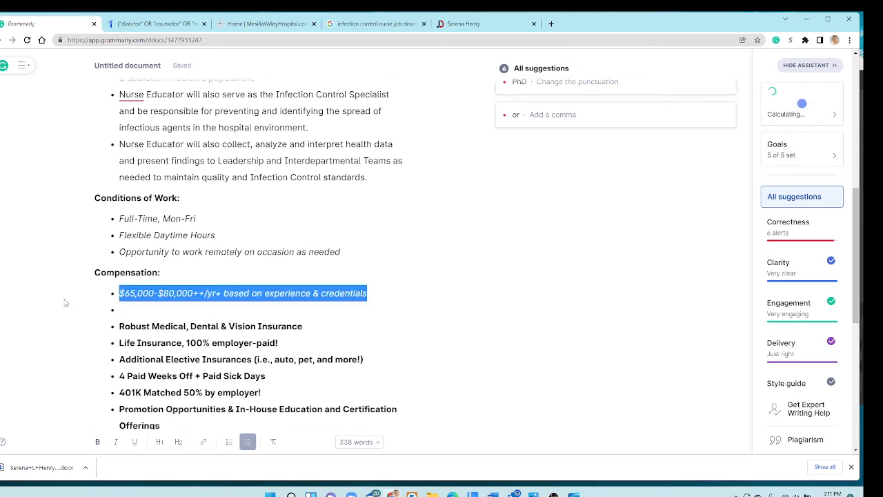
left_click(116, 441)
left_click(140, 312)
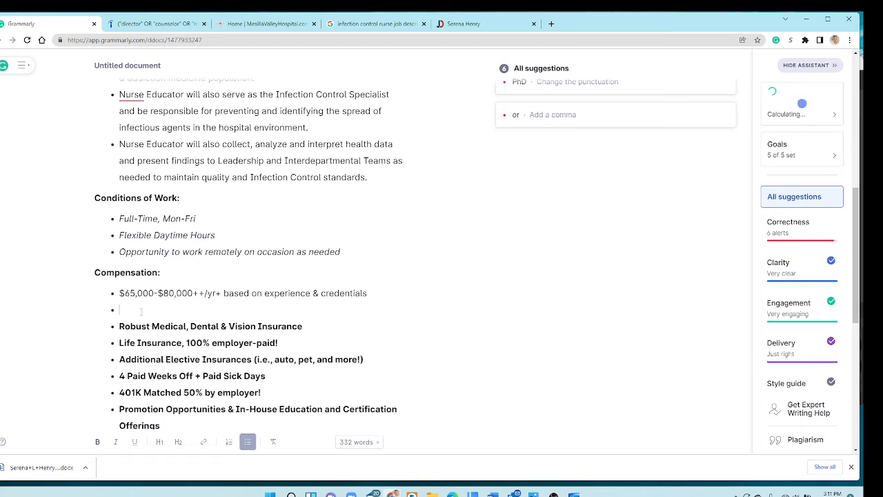
key("BackSpace")
key("BackSpace")
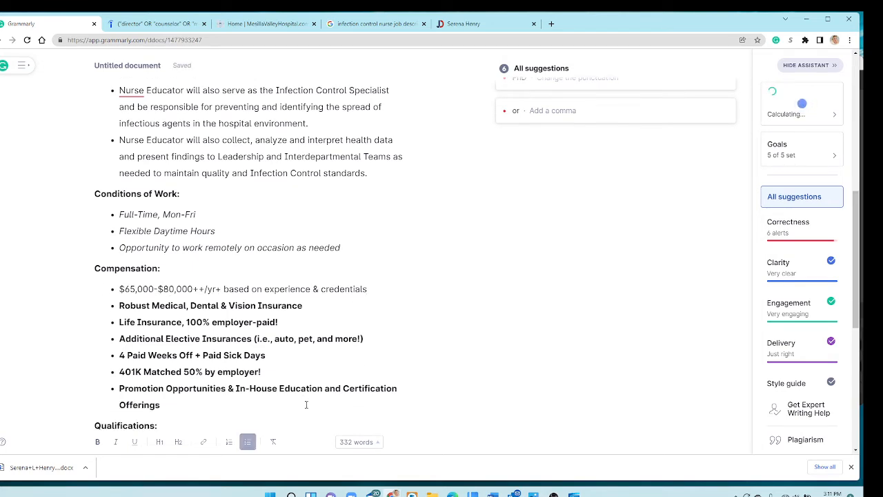
left_click_drag(182, 405, 118, 288)
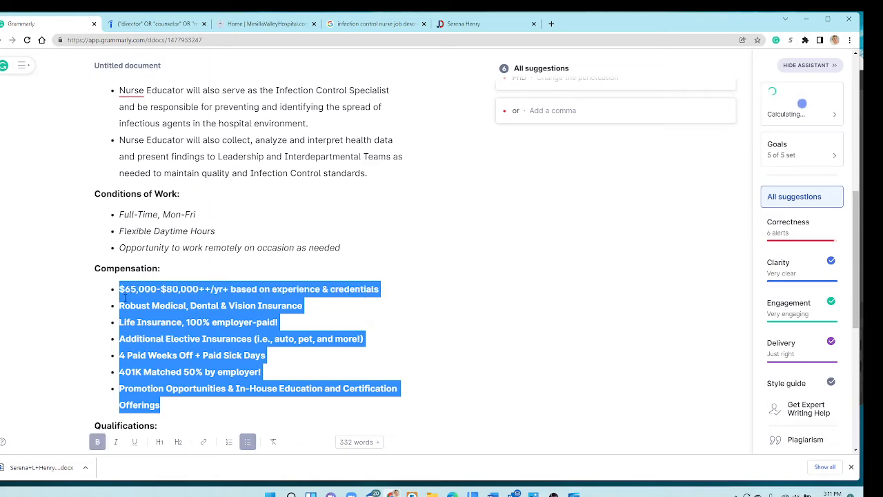
key("ctrl+b")
Replace all the old bullets under "Qualifications:" with a single bullet reading "Registered Nurse (RN)".
scroll(138, 311, "down", 2)
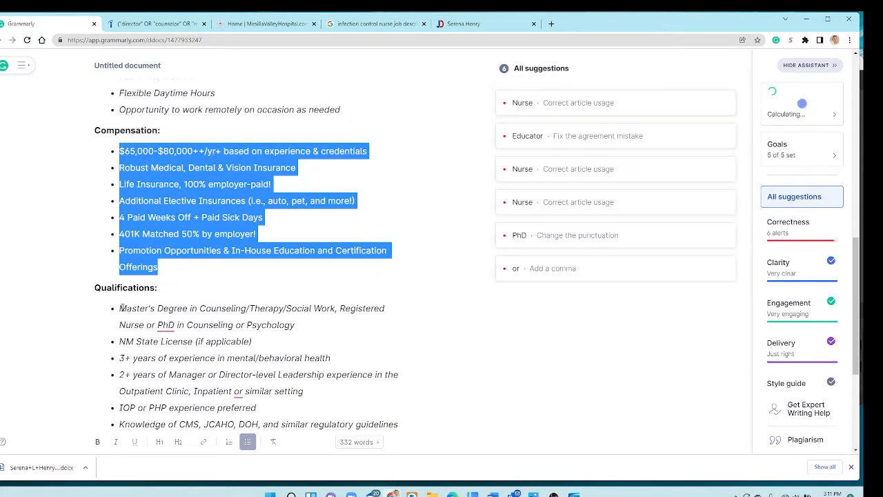
left_click_drag(119, 308, 350, 365)
scroll(314, 318, "down", 1)
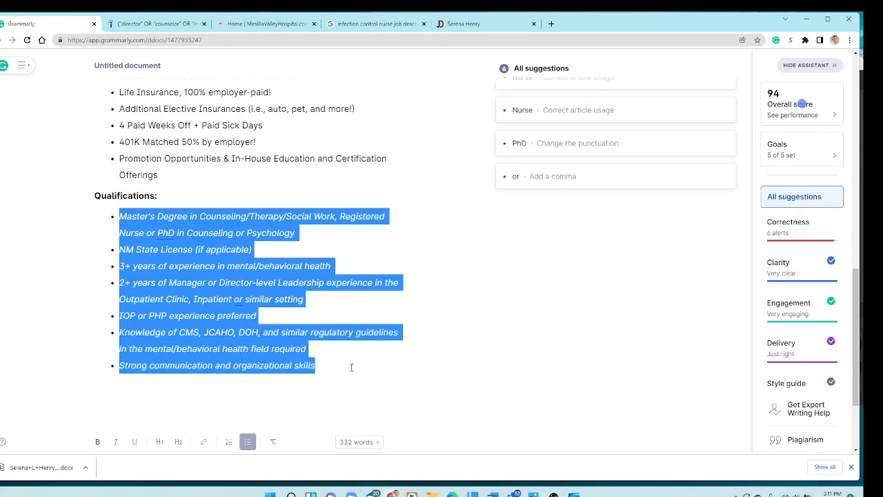
key("BackSpace")
type("Registeed")
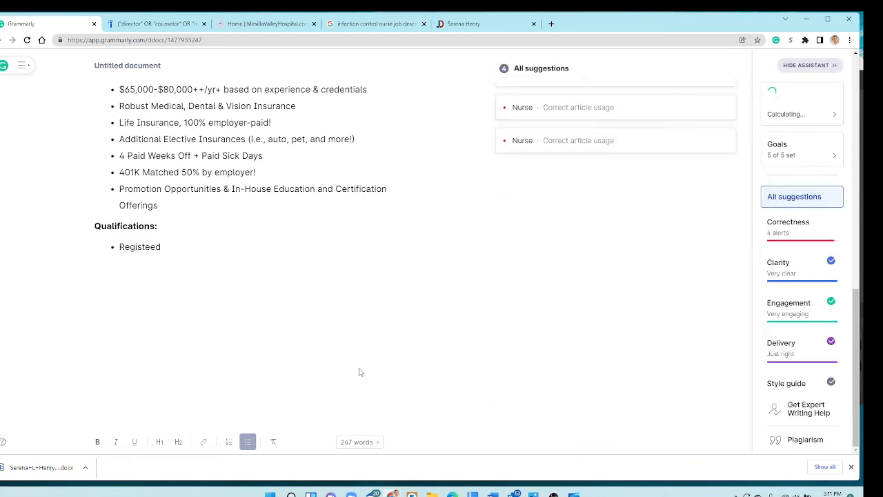
key("BackSpace")
key("BackSpace")
key("BackSpace")
type("red Nurse (RN")
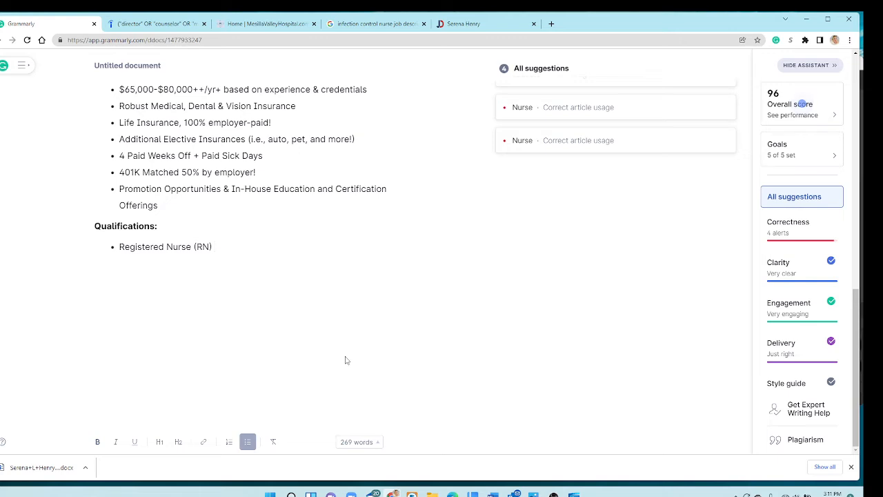
Expand the first qualification bullet to read "NM or TX Registered Nurse (RN) License".
type("NM or TXT")
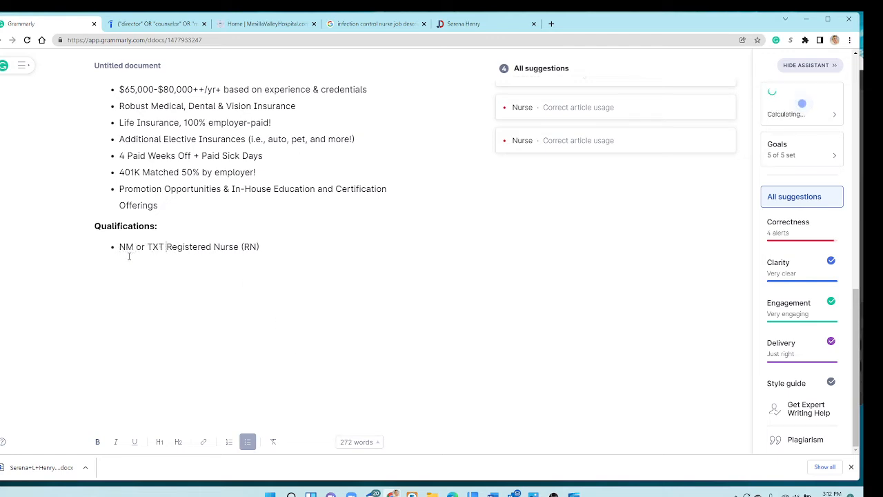
key("BackSpace")
key("BackSpace")
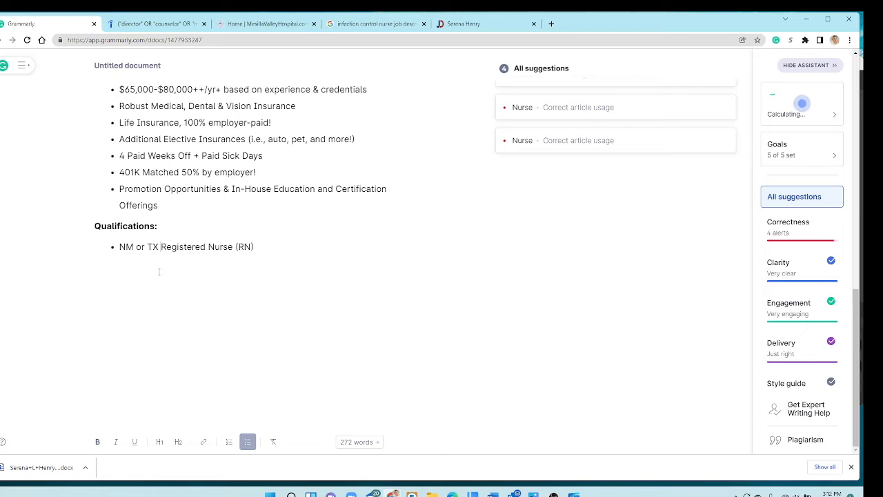
left_click(273, 250)
type("License")
Add a second qualification bullet reading "5+ years of Nursing experience".
key("Return")
type("5+ years")
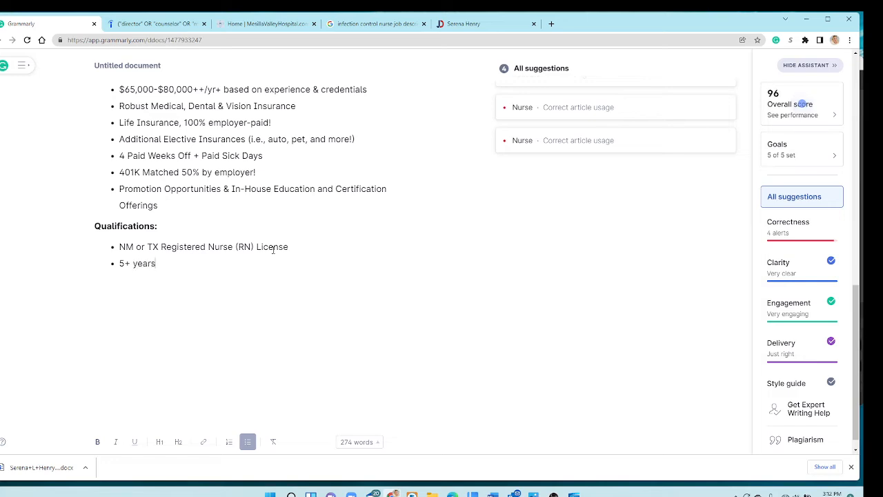
type(" of Nursing experience")
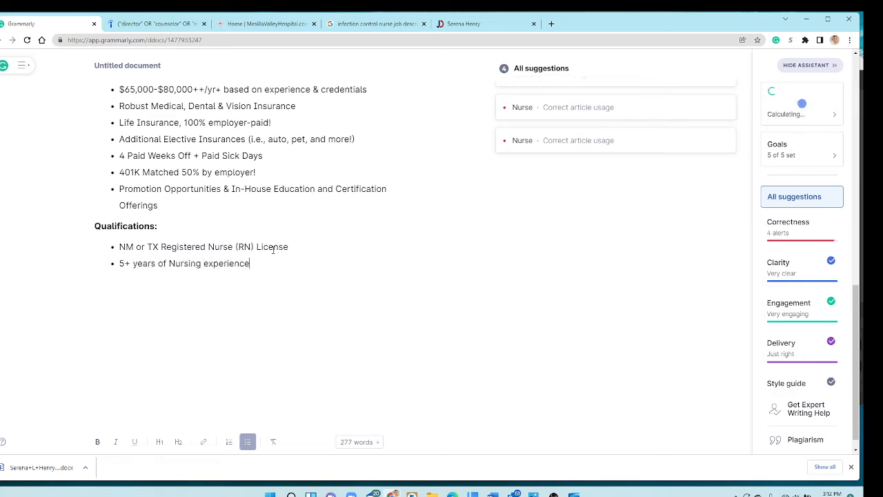
Add the bullet "2+ years of Nurse Educator, Staff Educator, Trainer, Preceptor, Infection Control, Quality Management or similar experience in the inpatient setting".
key("Return")
type("2+ years of Nurse E")
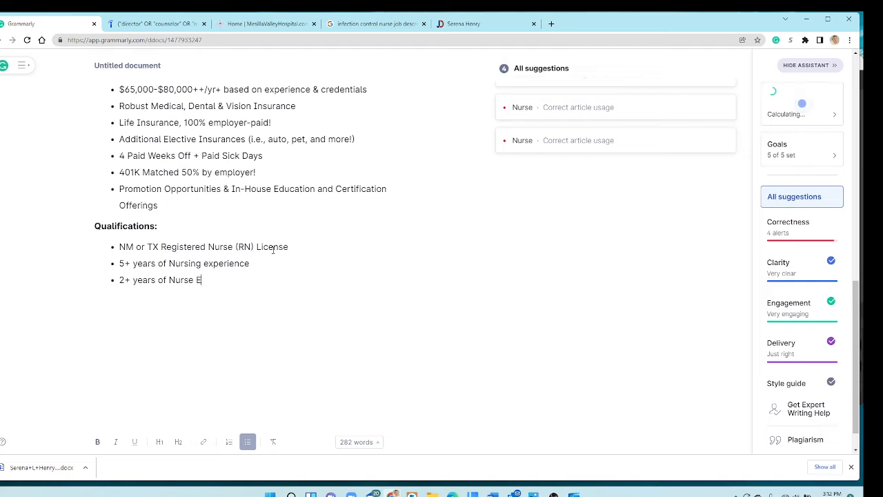
type("ducator, Staff Educator, Trainer, Precepto")
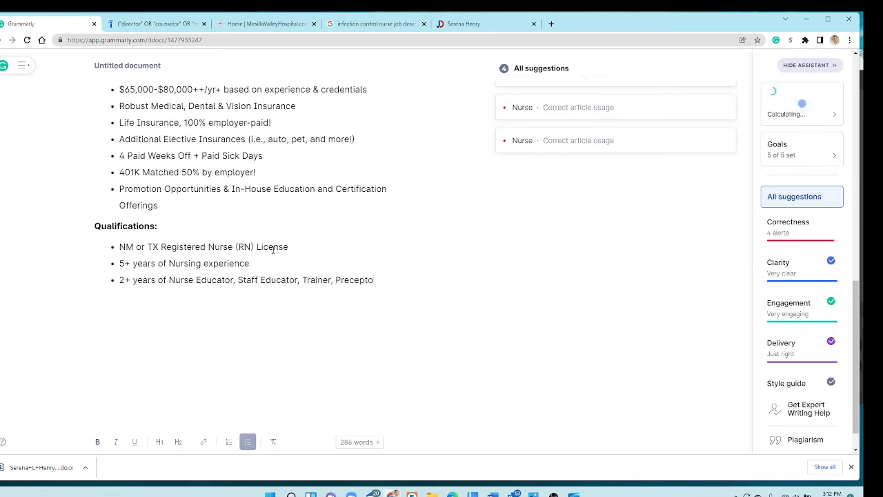
type("r, Infection Control, Qu")
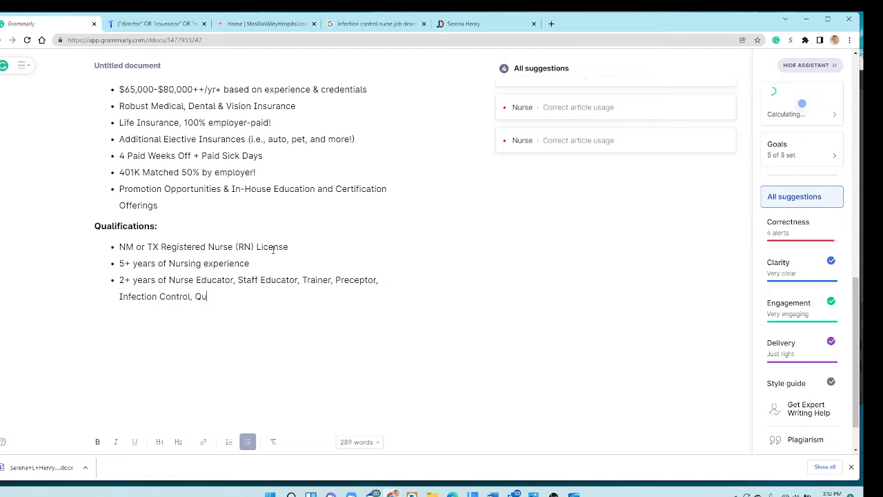
type("ality Management or")
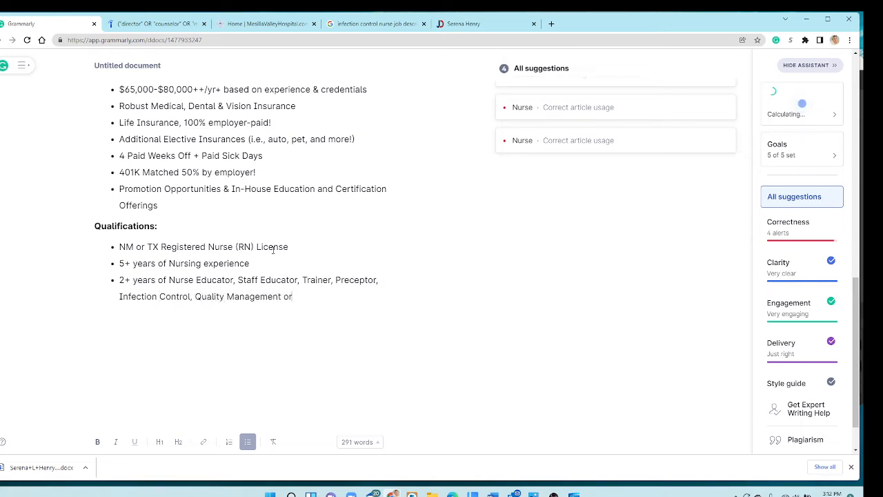
type(" similar experience")
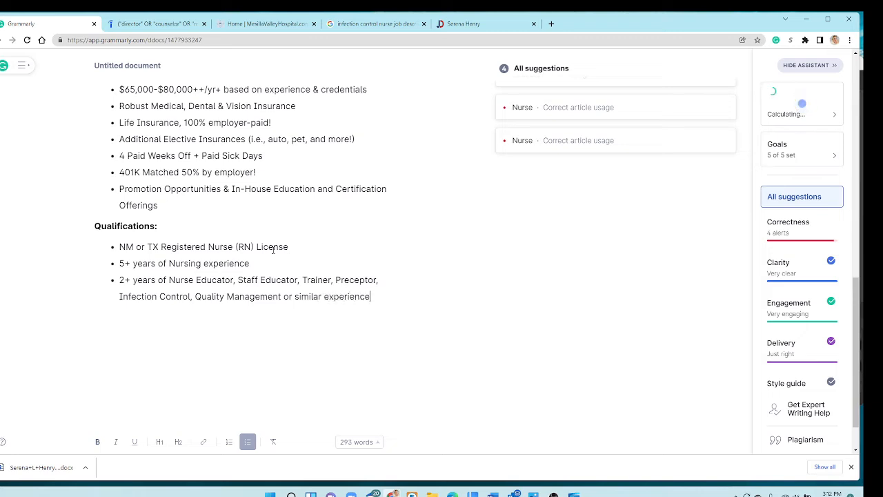
type(" in the inpatient setting.")
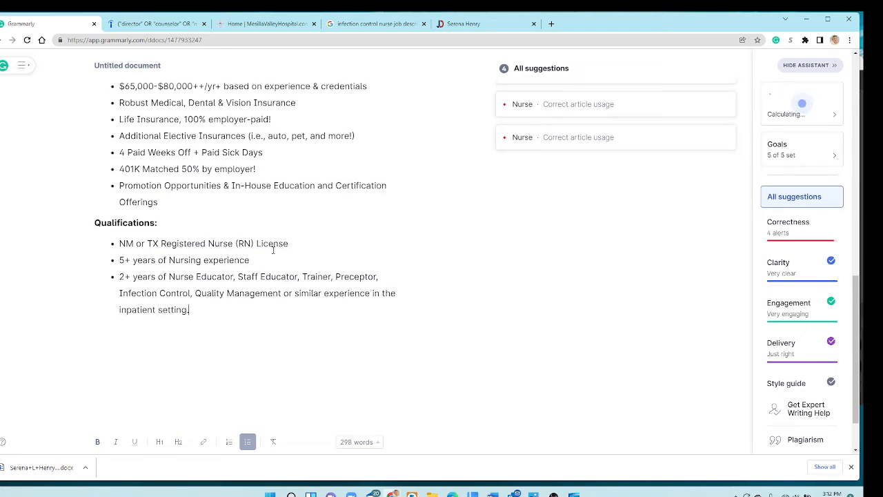
Add a fourth qualification bullet reading "Bachelor's Degree preferred".
key("Return")
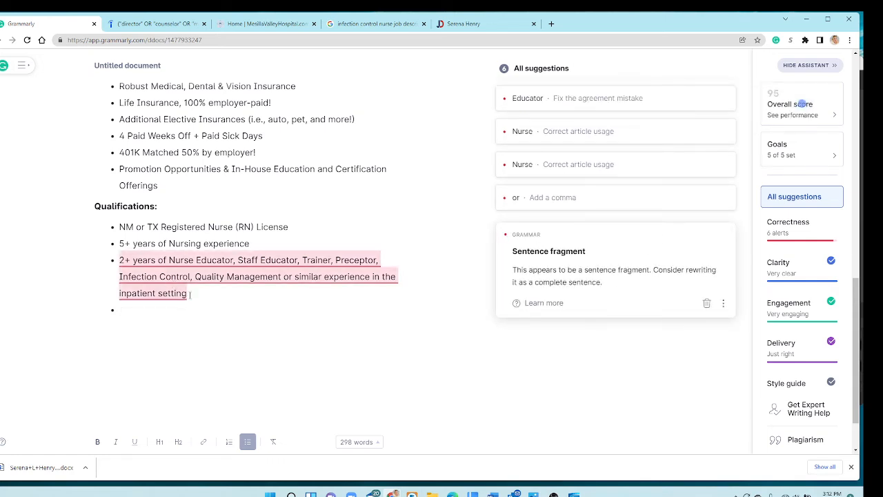
type("Bace")
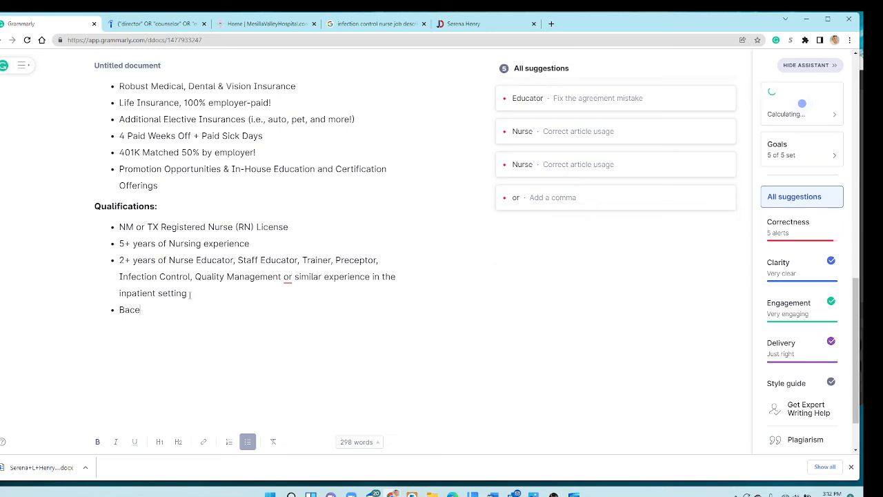
key("BackSpace")
type("helor's Degree preferred")
Add a qualification bullet reading "Excellent communication and organizational skills" and accept the suggested comma after "Quality Management".
key("Return")
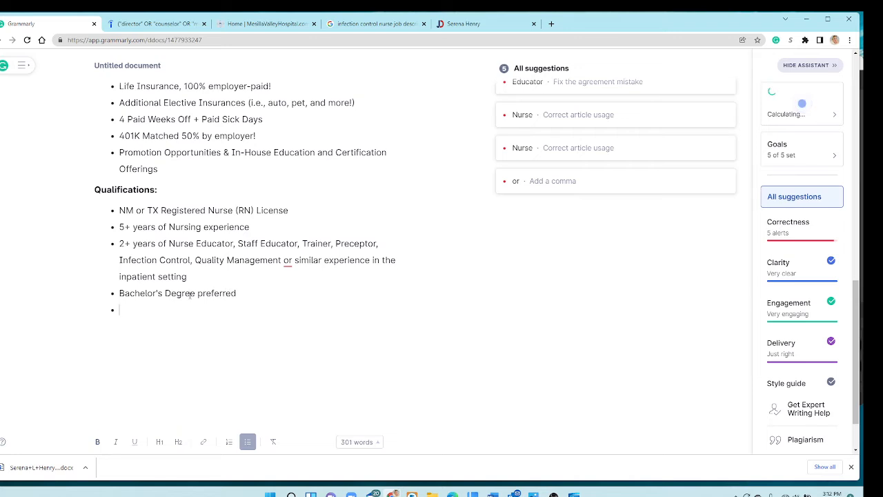
type("Excellent communication and ")
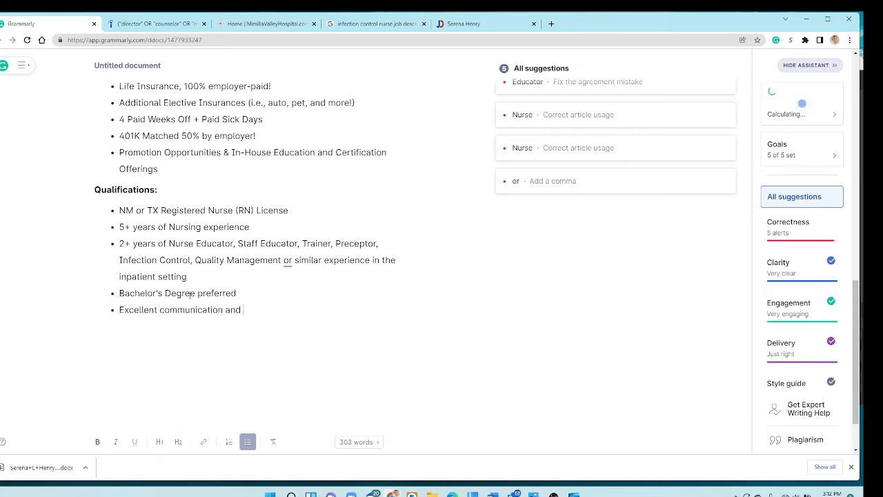
type("organizational skills")
left_click(288, 261)
left_click(523, 254)
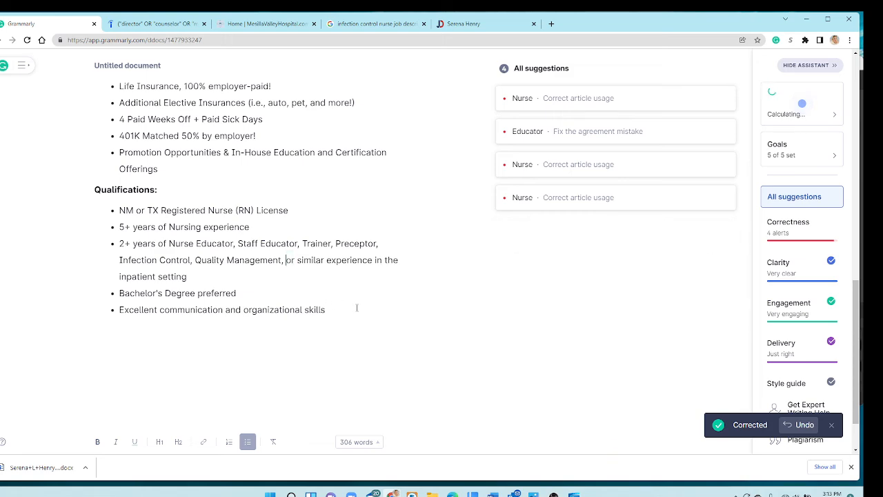
Copy the entire Nurse Educator posting.
key("ctrl+a")
scroll(276, 241, "up", 8)
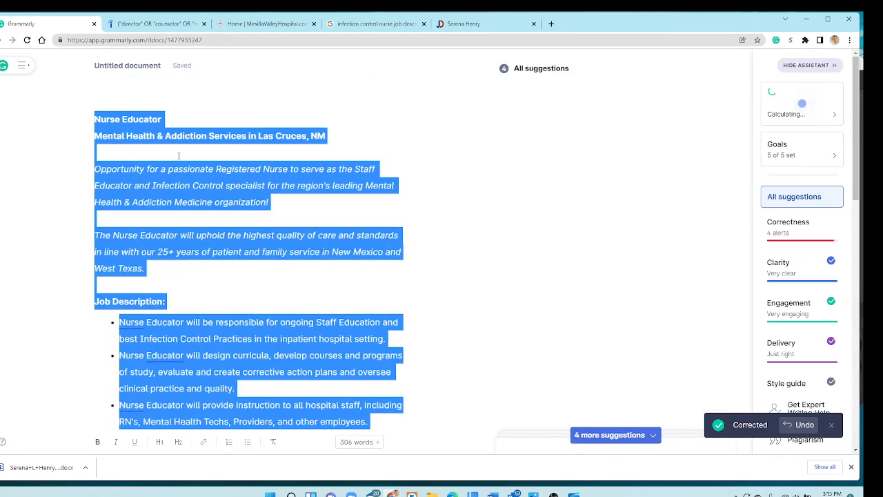
right_click(213, 193)
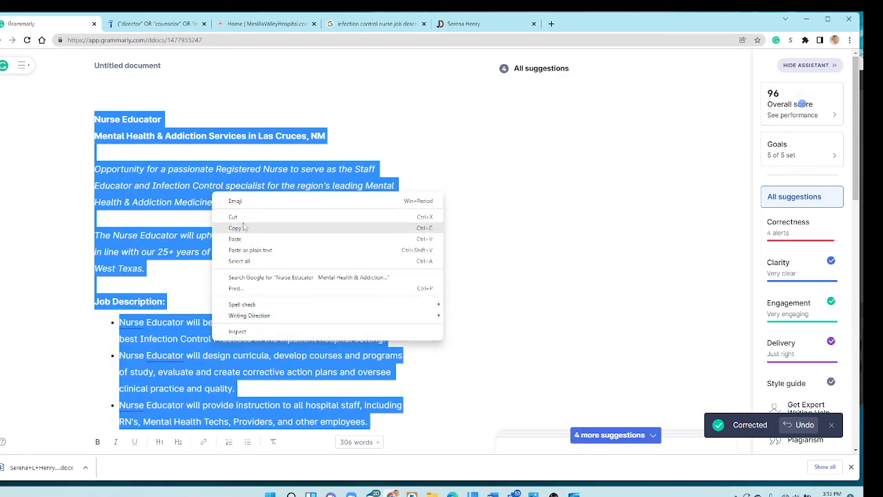
left_click(244, 224)
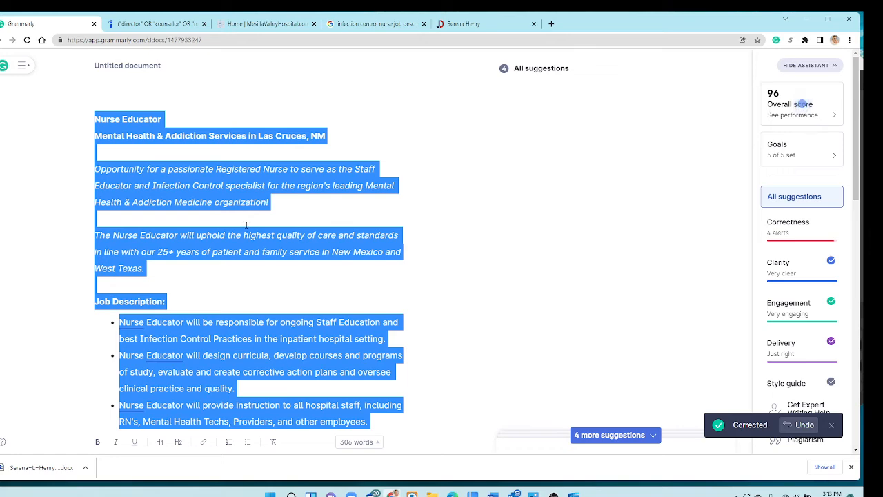
Switch to the Job Postings Example document in Word and close it.
mouse_move(492, 494)
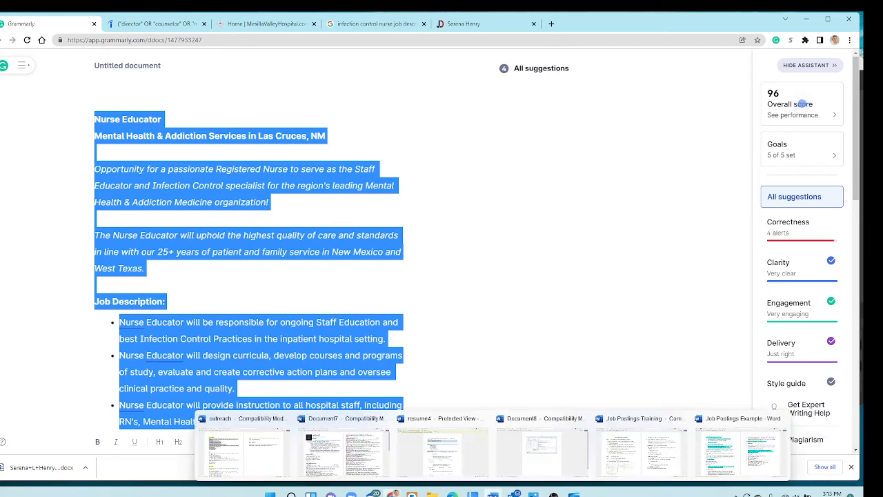
left_click(738, 448)
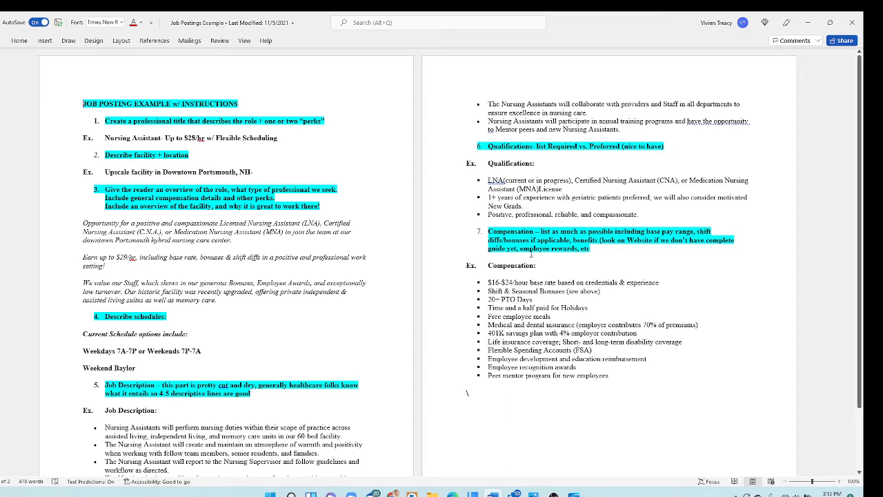
left_click(852, 22)
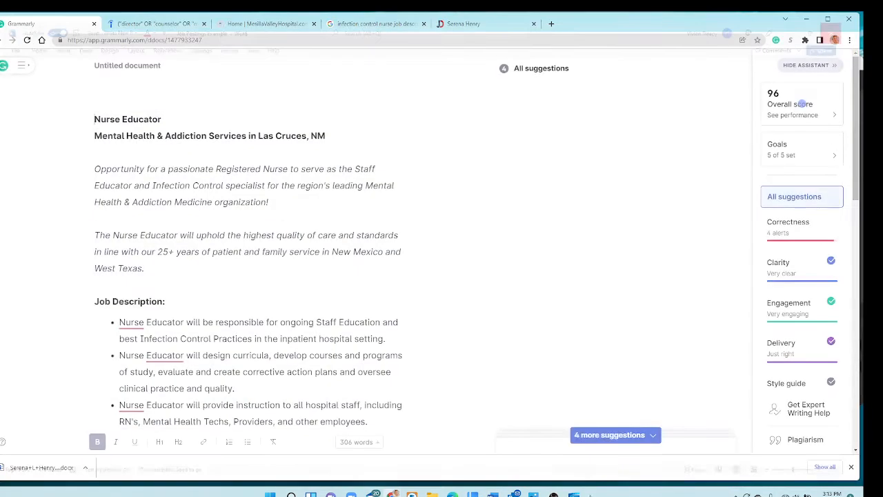
Review Step 4 of the Job Postings Training document in Word, on posting an approved job in JobDiva, and minimize the document.
mouse_move(493, 495)
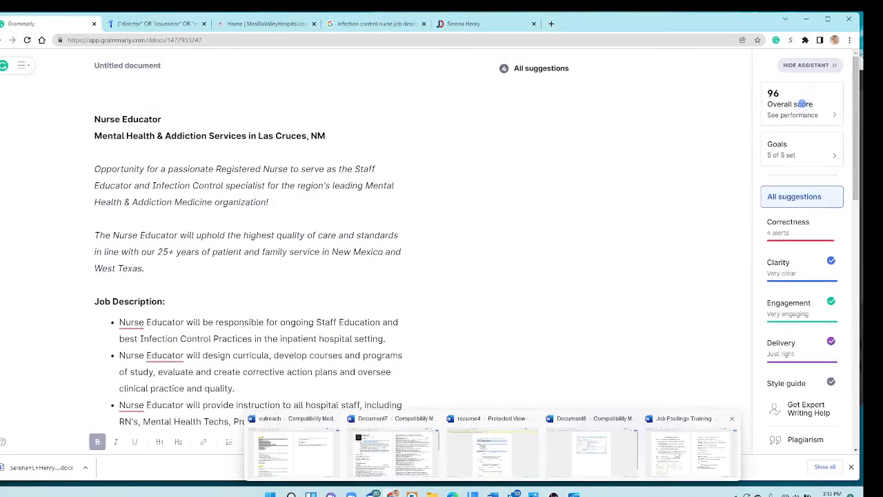
left_click(677, 454)
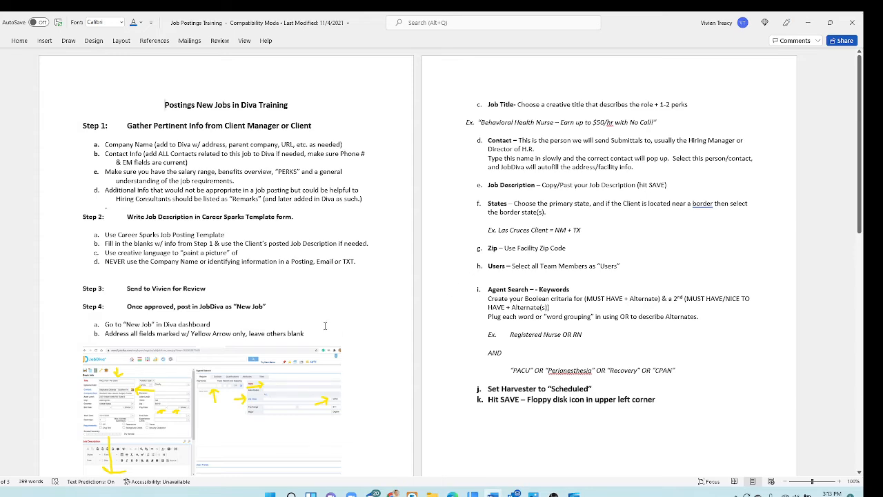
scroll(324, 326, "down", 3)
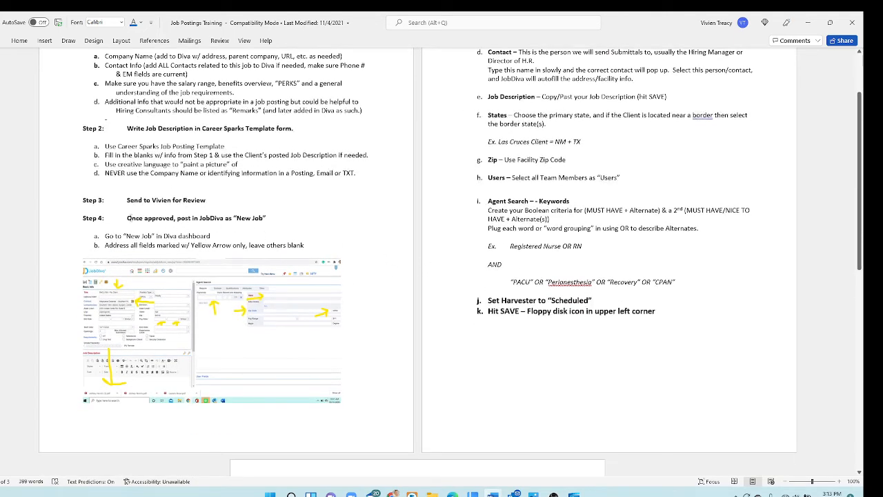
left_click_drag(126, 219, 304, 247)
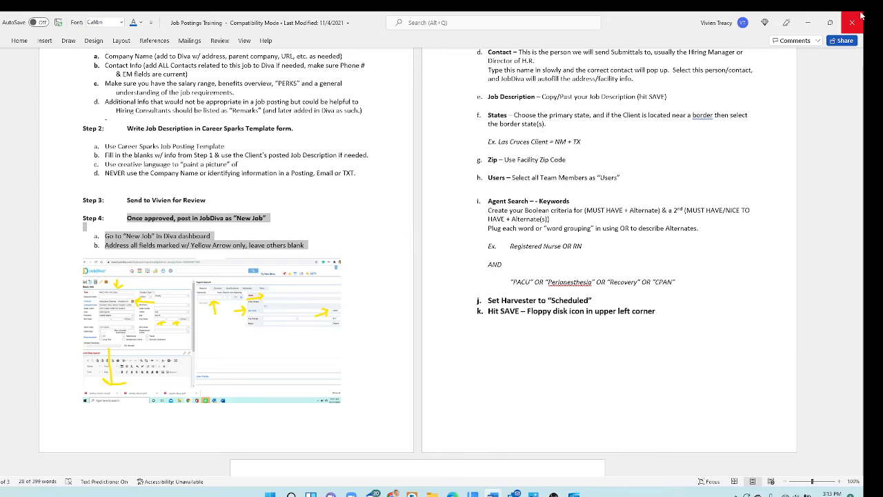
left_click(807, 22)
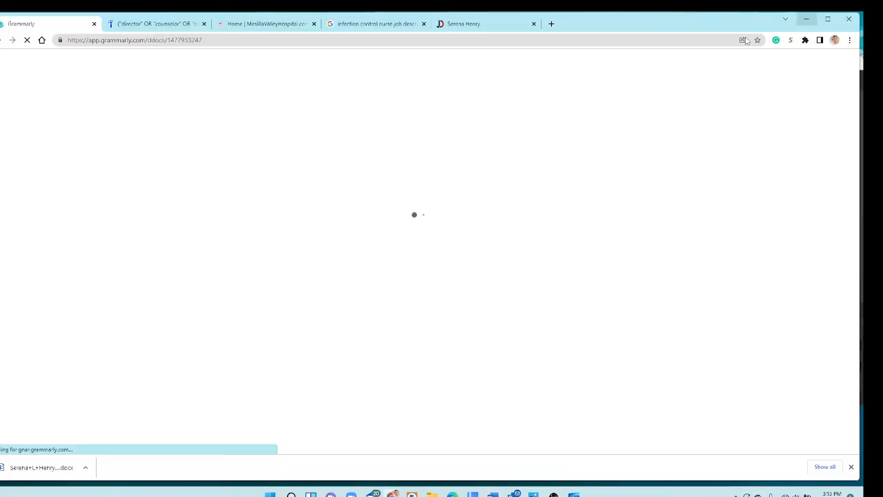
left_click(350, 25)
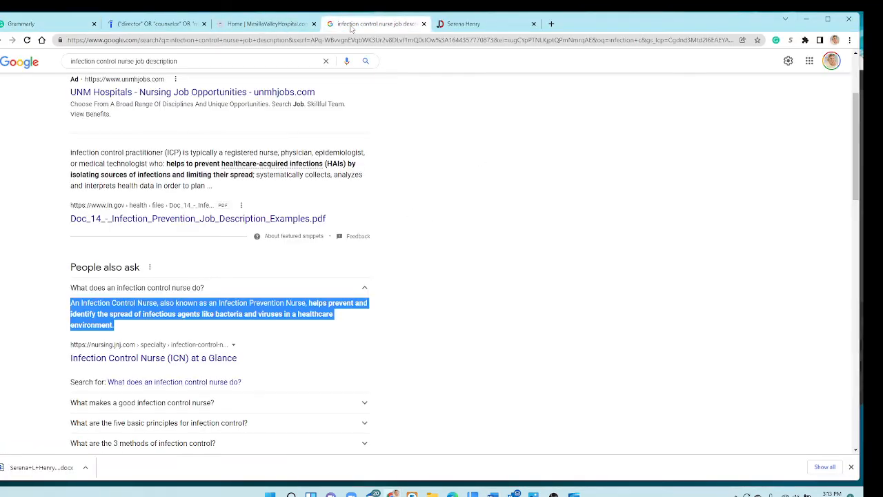
left_click(112, 42)
type("www.")
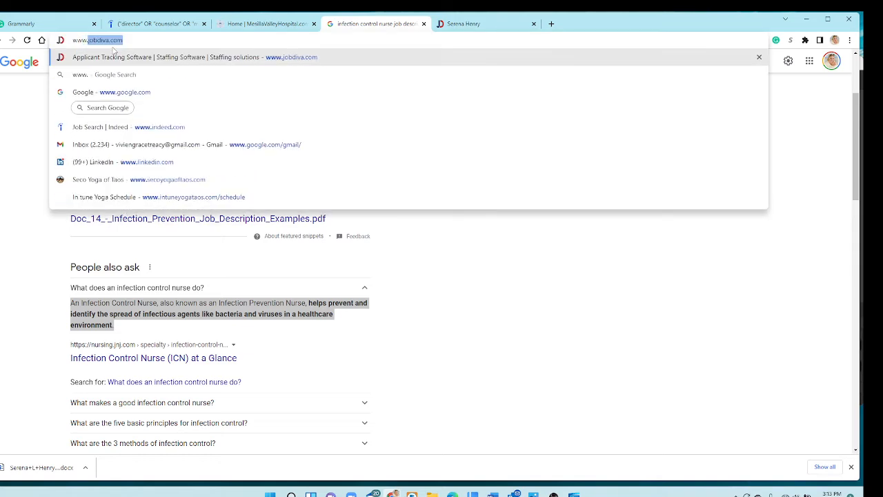
key("Return")
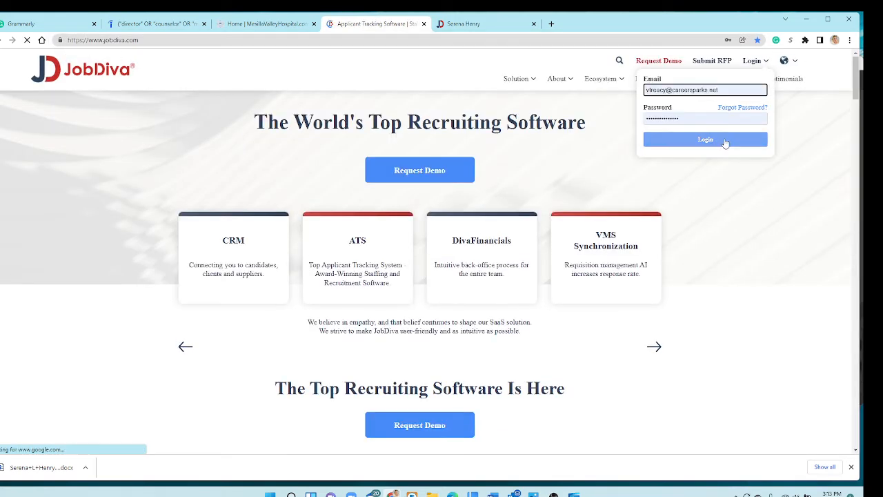
left_click(719, 142)
left_click(710, 140)
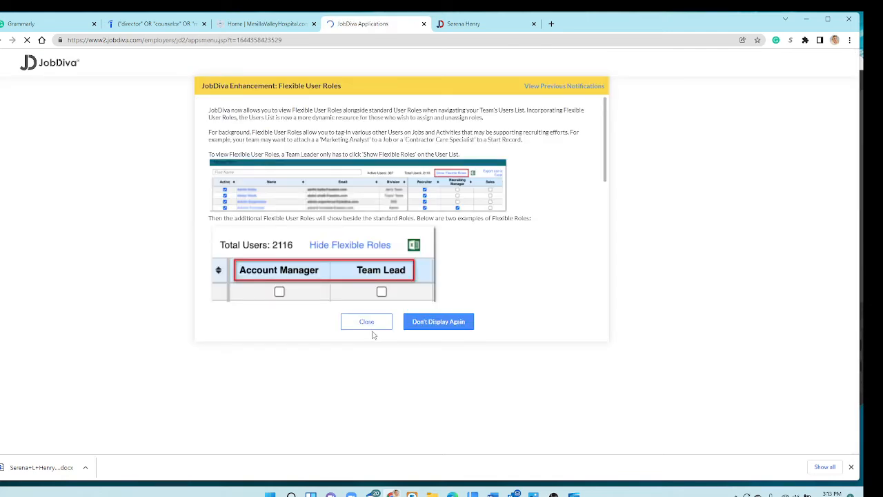
left_click(370, 322)
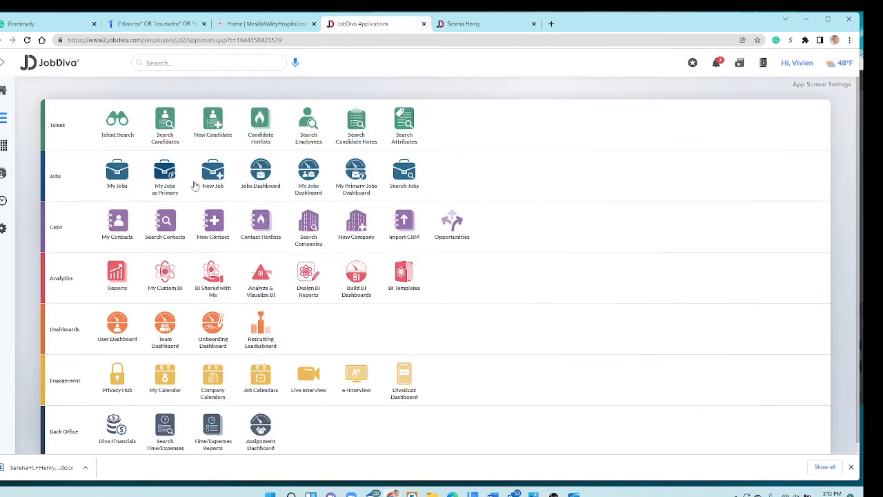
Create a new job in JobDiva titled "Nurse Educator - Flexible Weekday Schedule".
left_click(218, 175)
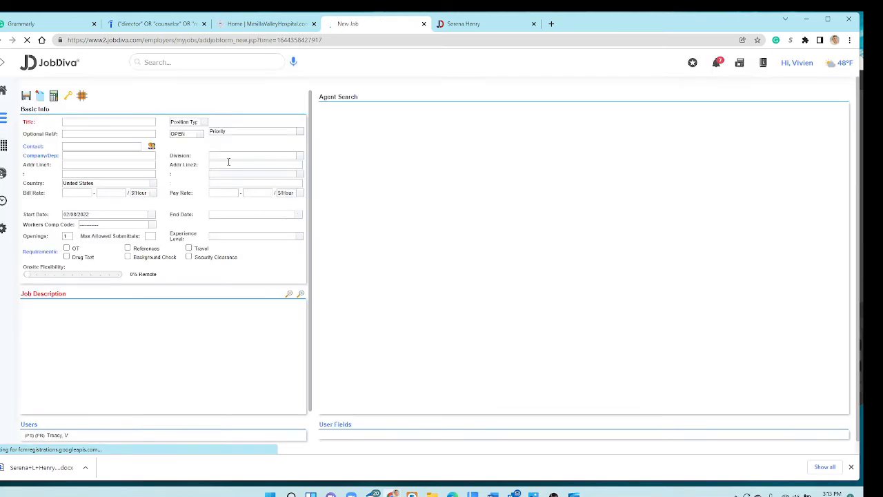
left_click(87, 122)
type("Nurse Educa")
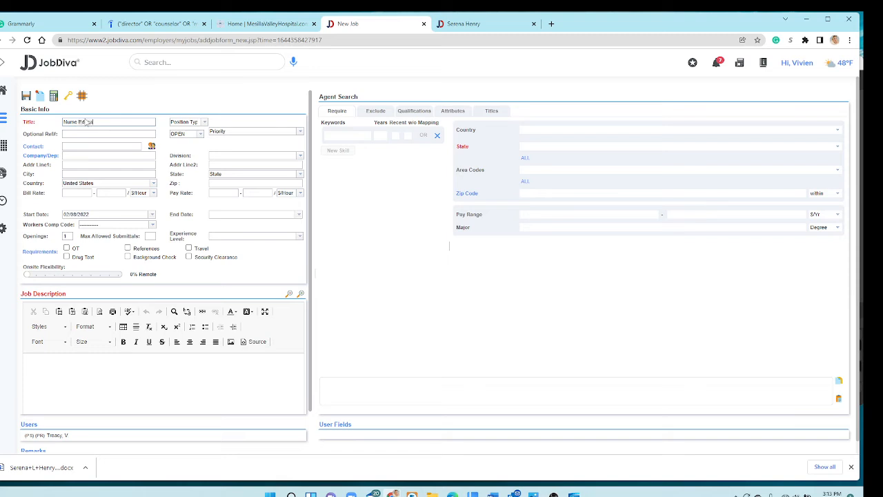
type("tor")
key("Tab")
left_click(122, 122)
type("chedule")
Fill in the job's company and address from the saved Mesilla Valley entry.
left_click(82, 147)
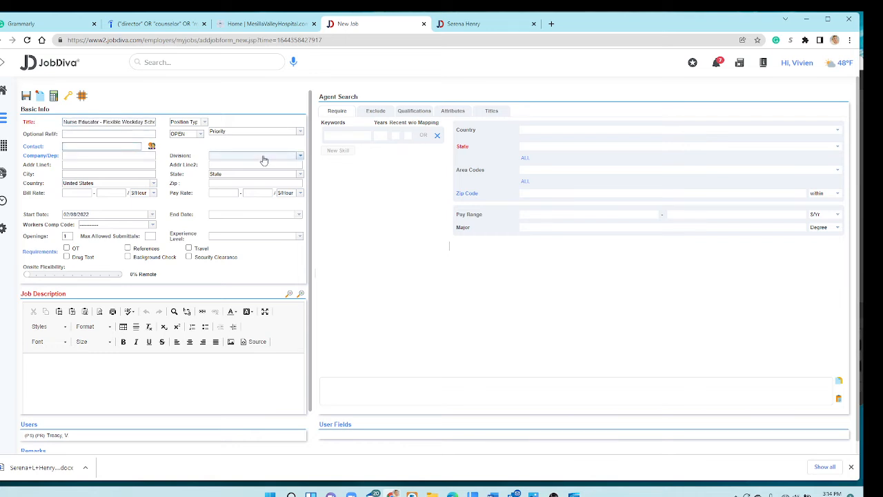
left_click(106, 156)
type("Mes")
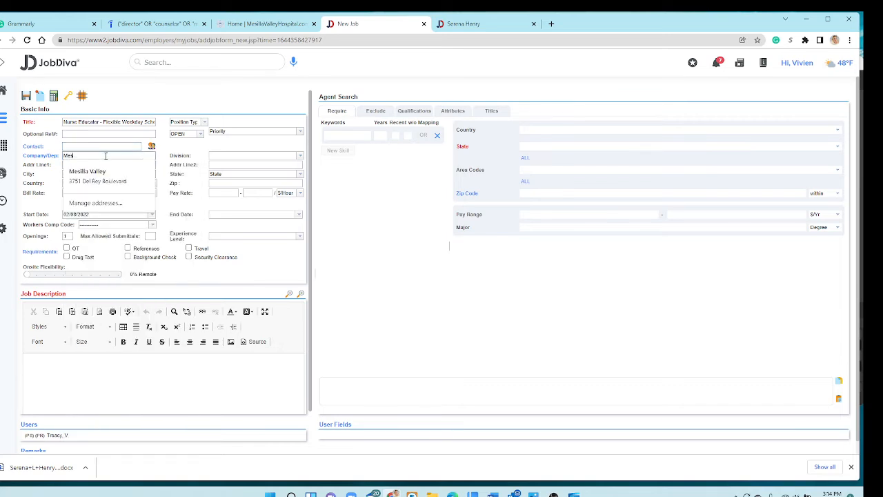
left_click(114, 173)
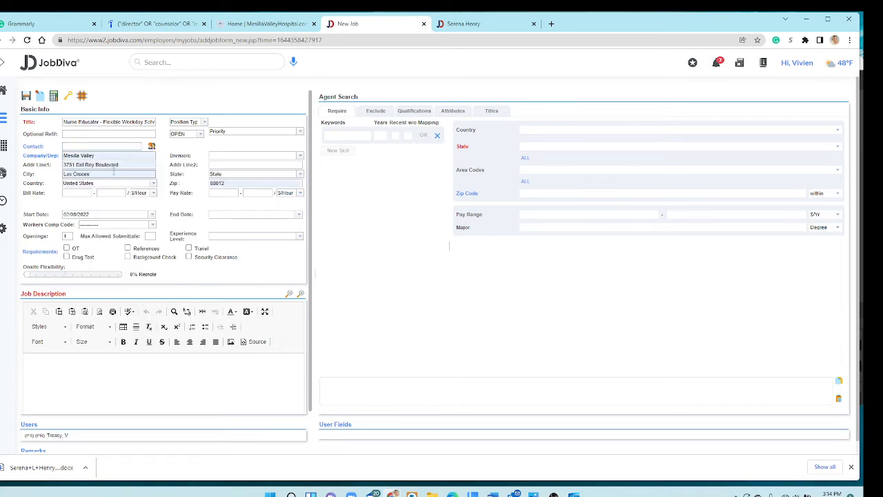
Assign the Mesilla Valley contact person to the job and complete the address choice.
left_click(102, 146)
type("Sto")
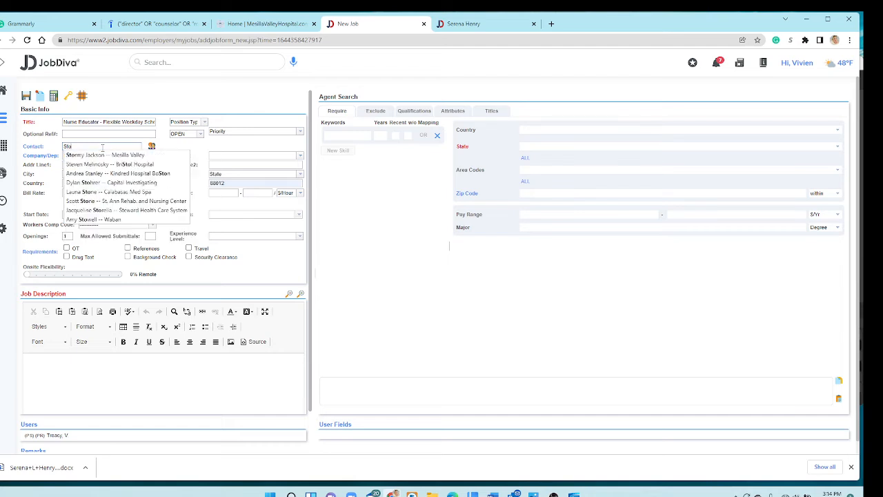
left_click(107, 156)
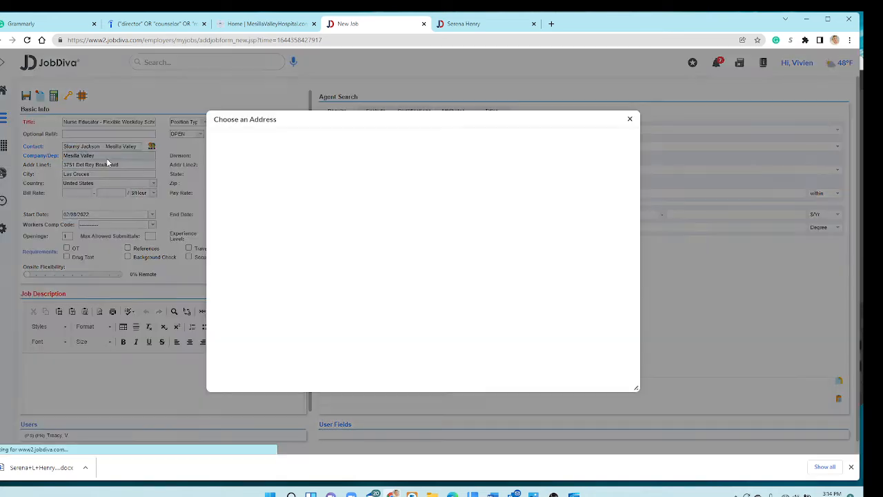
left_click(453, 366)
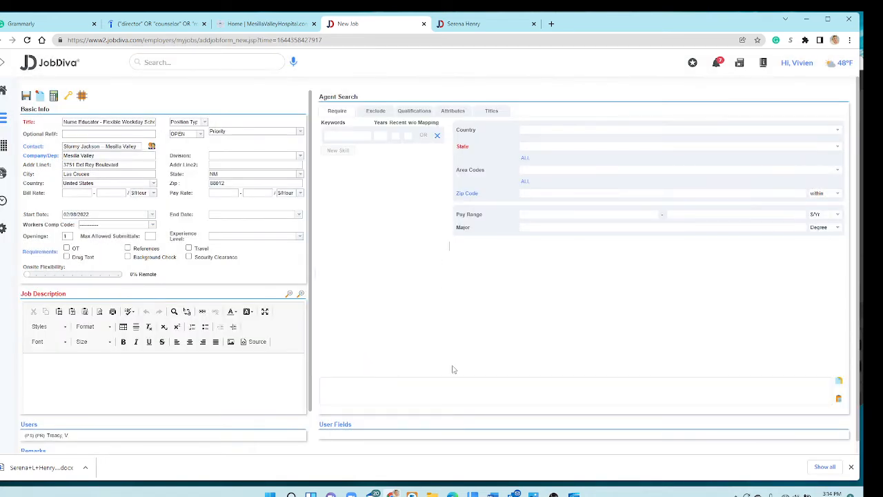
Set the job's pay rate to 65000 - 80000 per year.
left_click(226, 192)
key("Tab")
left_click(267, 192)
type("0000")
left_click(299, 192)
left_click(295, 222)
Paste the copied Nurse Educator posting into the job description.
left_click(91, 361)
right_click(91, 361)
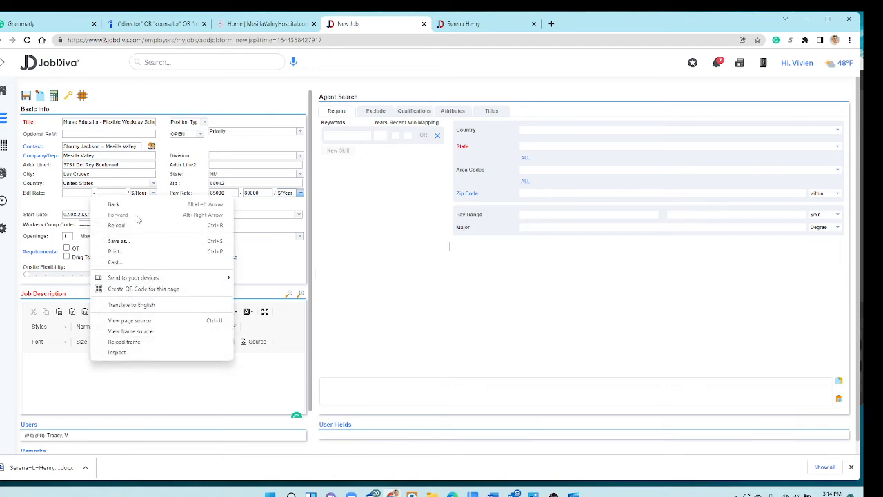
left_click(69, 369)
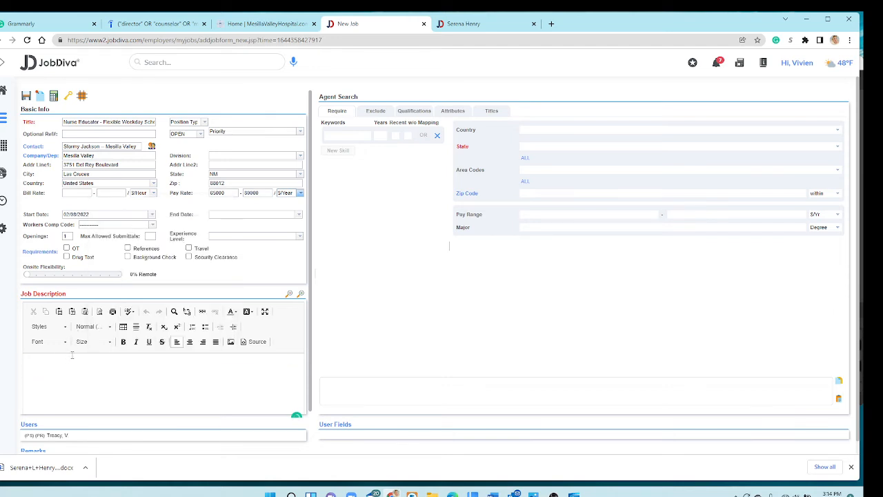
key("ctrl+v")
Delete the blank lines above the "Nurse Educator" heading and above the opening paragraph of the job description.
scroll(172, 370, "up", 10)
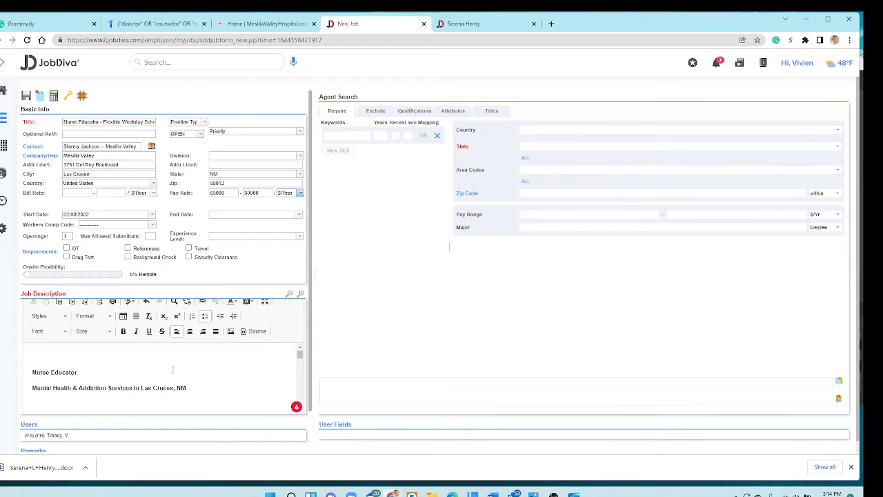
left_click(33, 372)
key("BackSpace")
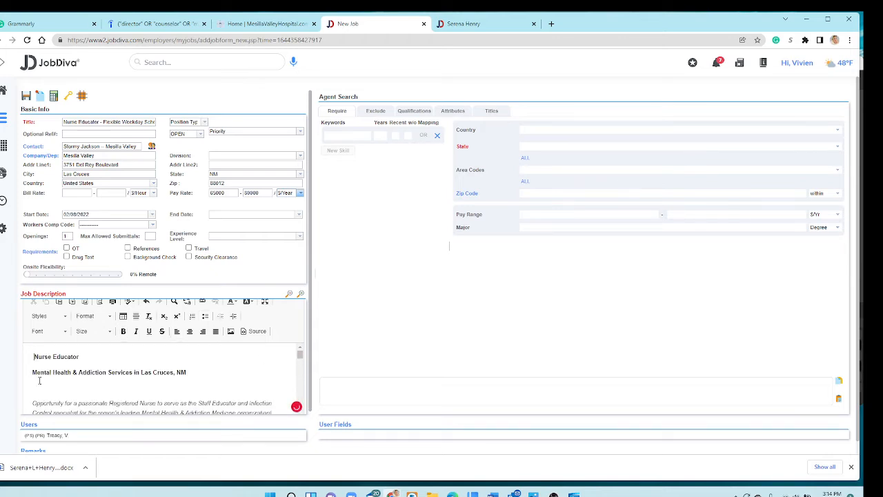
left_click(40, 382)
key("BackSpace")
Center the two heading lines, "Nurse Educator" and "Mental Health & Addiction Services in Las Cruces, NM".
left_click_drag(188, 387, 50, 356)
left_click_drag(188, 373, 33, 356)
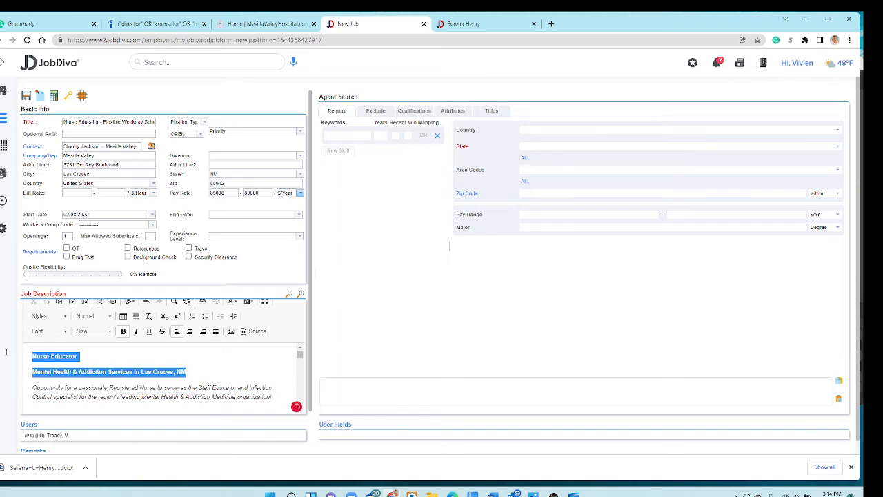
left_click(189, 331)
left_click(173, 374)
Delete the blank lines before and after the second introductory paragraph of the job description.
scroll(174, 374, "down", 2)
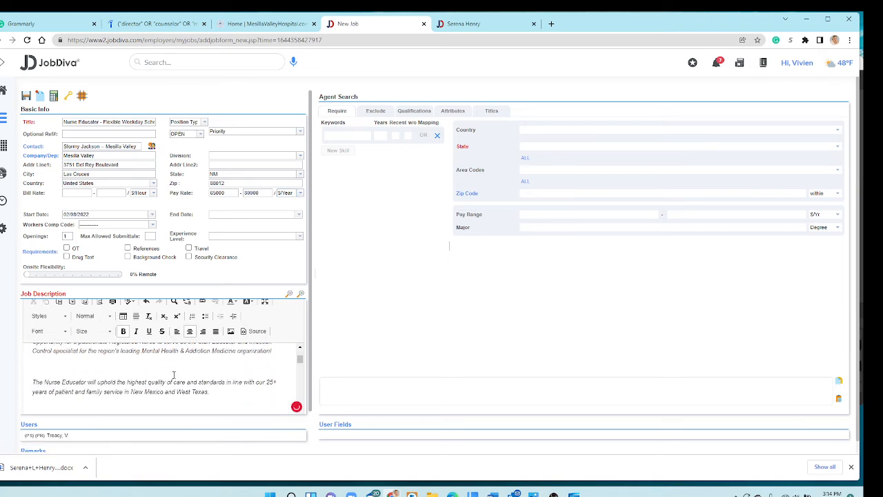
key("BackSpace")
scroll(123, 392, "down", 3)
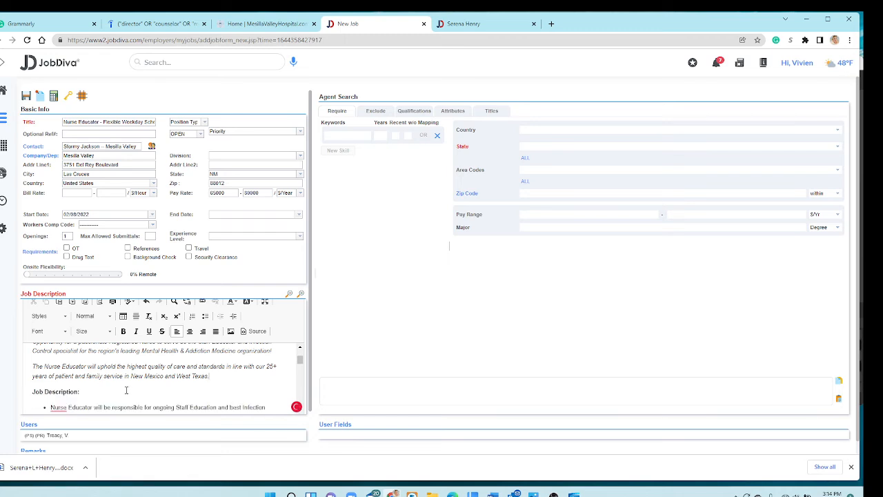
scroll(128, 388, "down", 5)
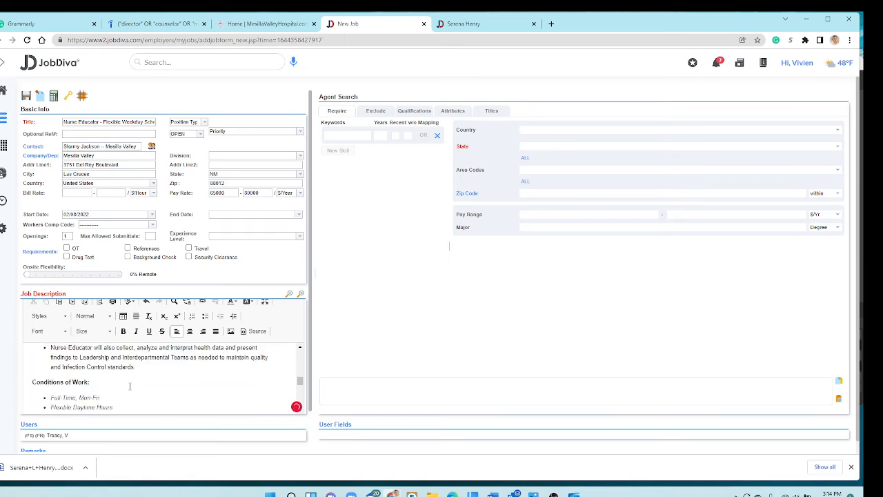
Assign a second user to the job in the recruiter role and save the user assignments.
scroll(129, 386, "down", 8)
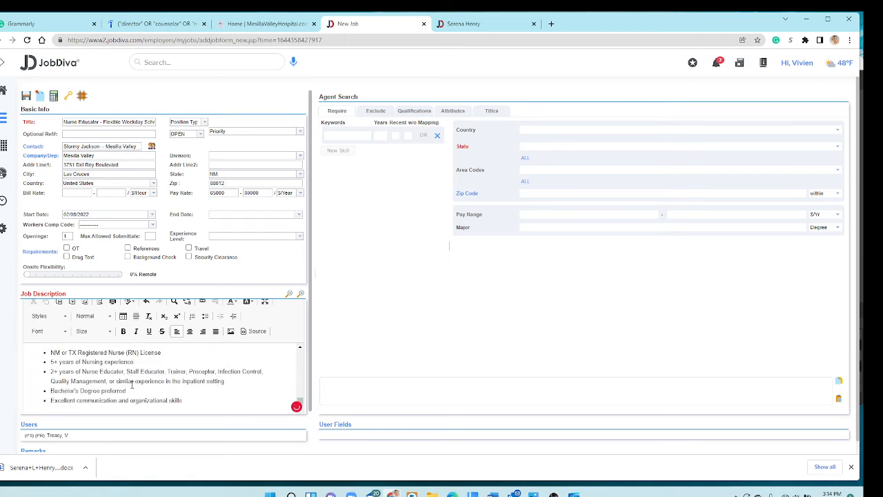
scroll(103, 412, "down", 1)
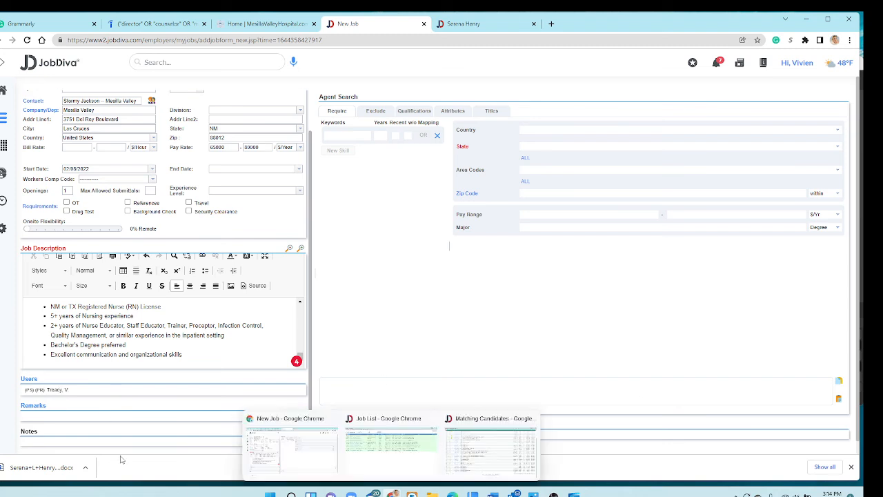
left_click(39, 389)
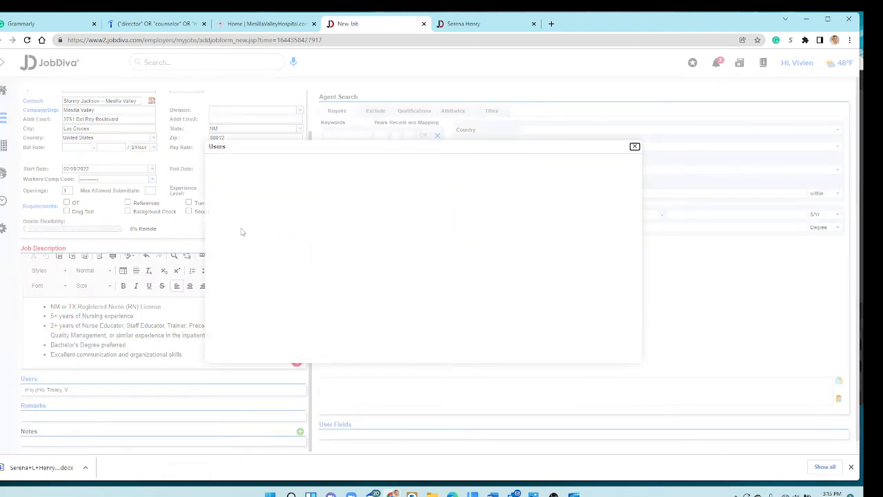
left_click(221, 187)
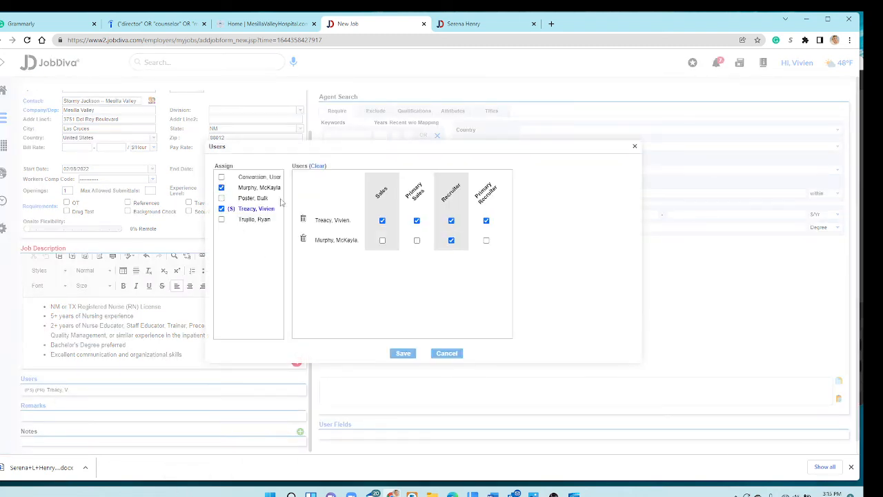
left_click(403, 354)
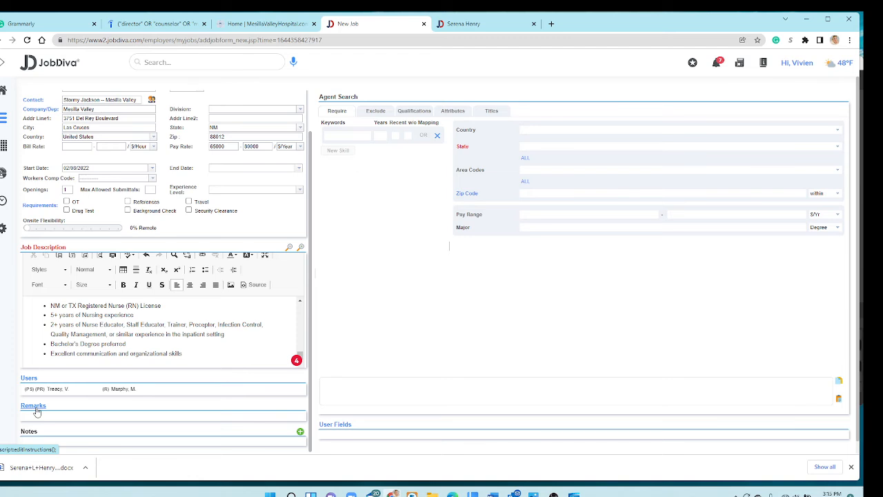
Enter "Registered Nurse" OR "RN" as the first required keyword group of the agent search.
left_click(354, 135)
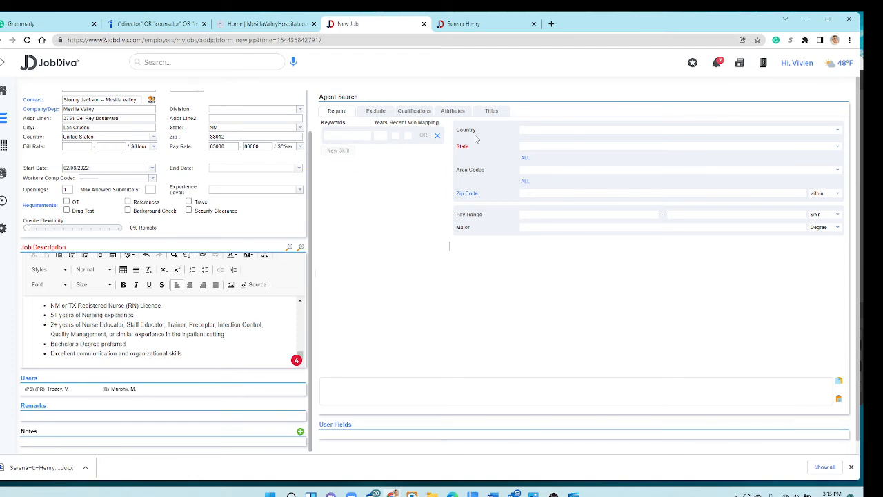
type("Register")
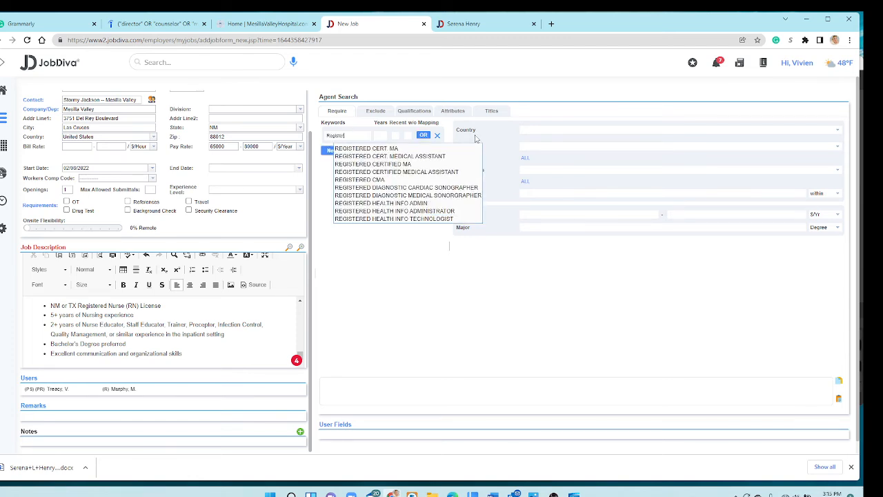
type("ed Nurse")
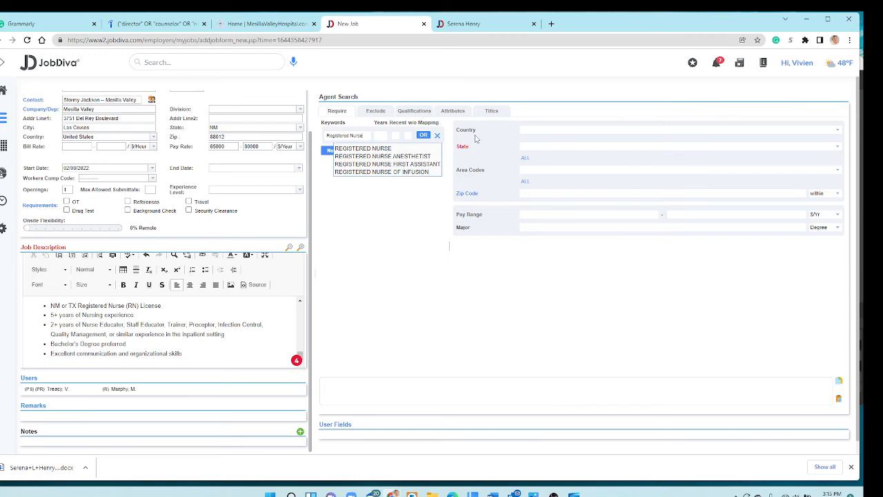
left_click(423, 135)
type("RN")
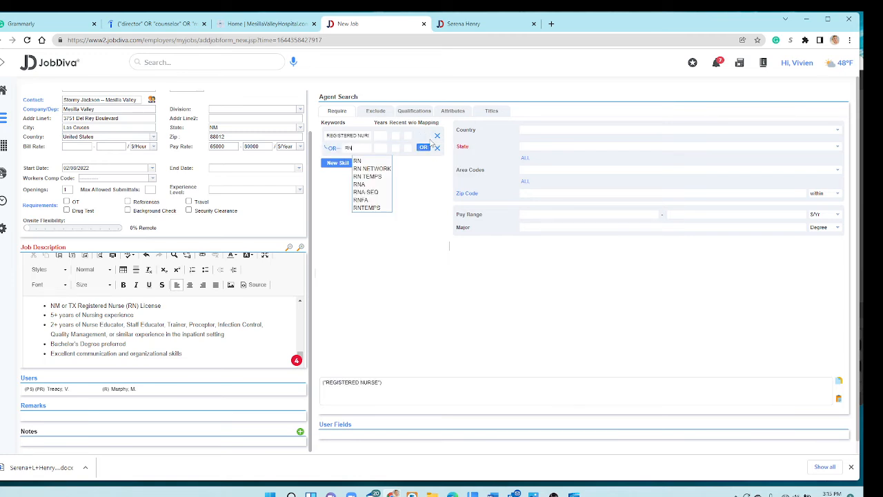
left_click(382, 295)
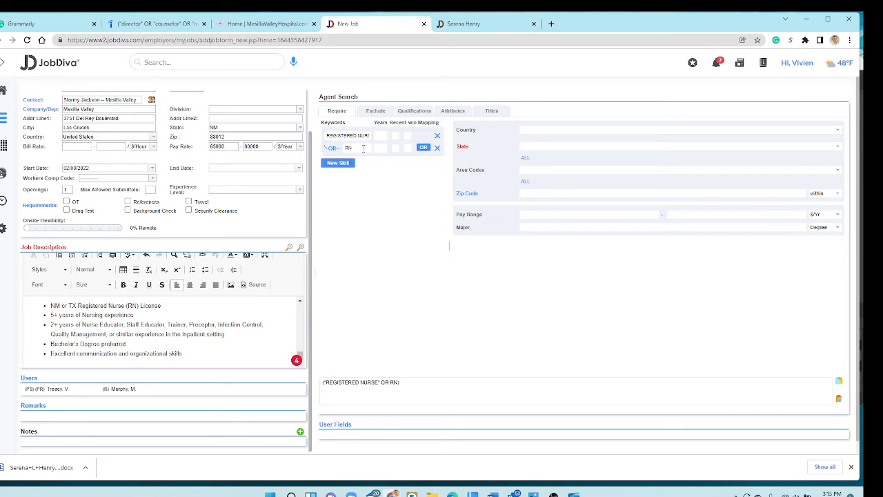
Add a second required skill group with "Nurse Educator" copied from the qualifications in the job description.
left_click_drag(82, 324, 122, 324)
right_click(117, 324)
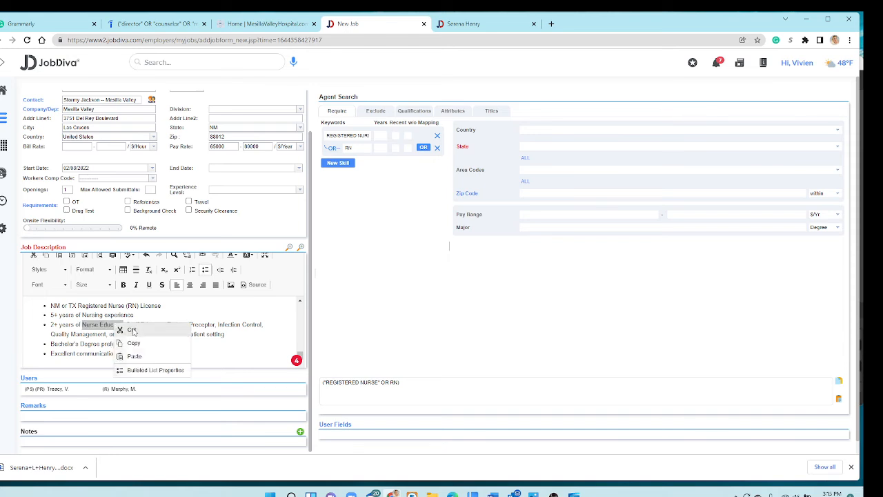
left_click(138, 340)
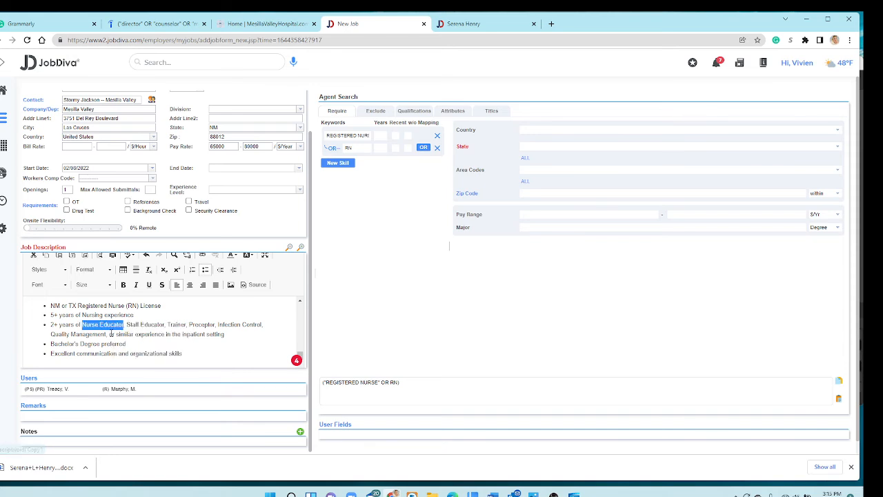
left_click(340, 164)
key("ctrl+v")
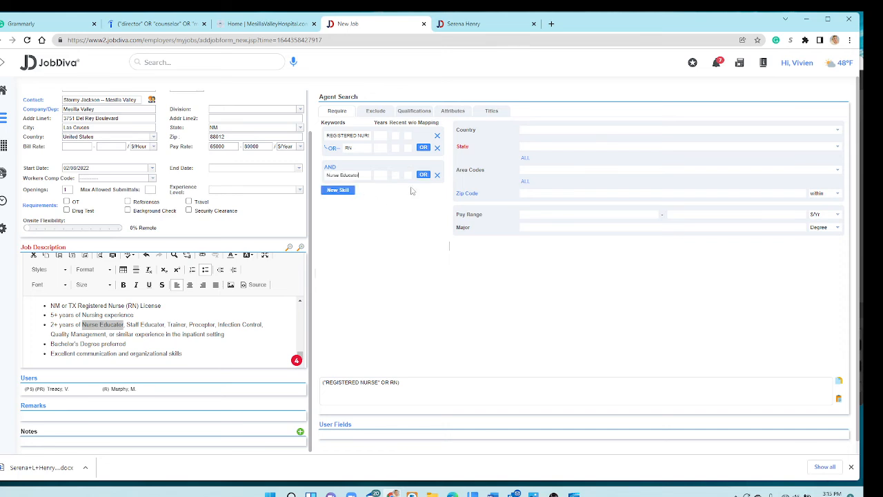
Add "Staff Educator" from the job description as an OR alternative to the Nurse Educator keyword.
left_click(127, 324)
left_click_drag(127, 324, 163, 322)
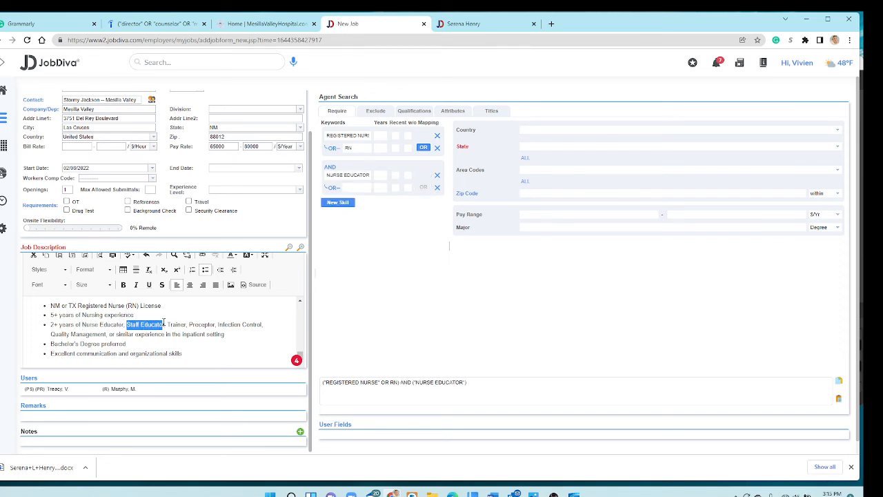
left_click(359, 188)
key("ctrl+v")
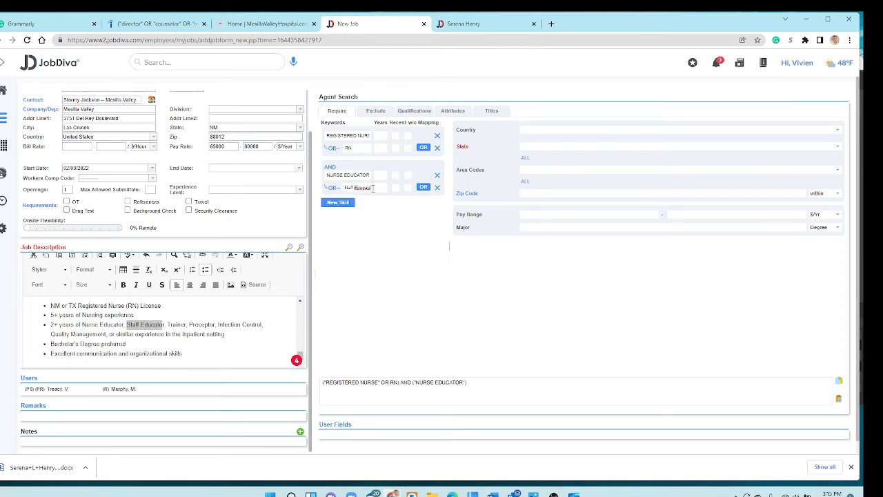
Add "Preceptor" and "Infection Control" from the job description as further OR alternatives in the second skill group.
left_click(422, 187)
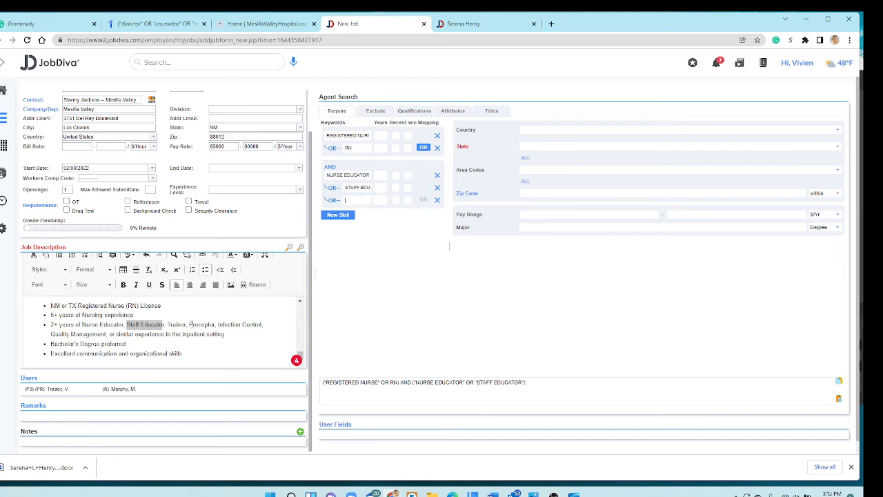
left_click_drag(189, 325, 213, 325)
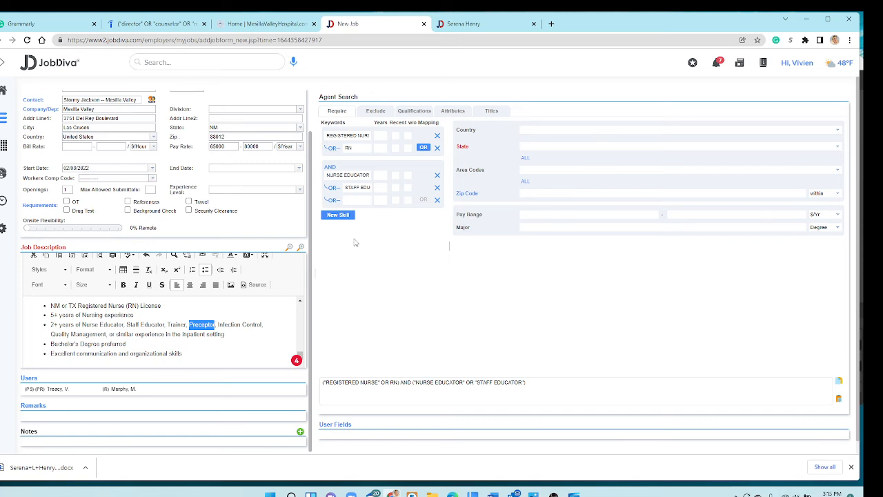
left_click(362, 200)
key("ctrl+v")
left_click_drag(218, 324, 257, 325)
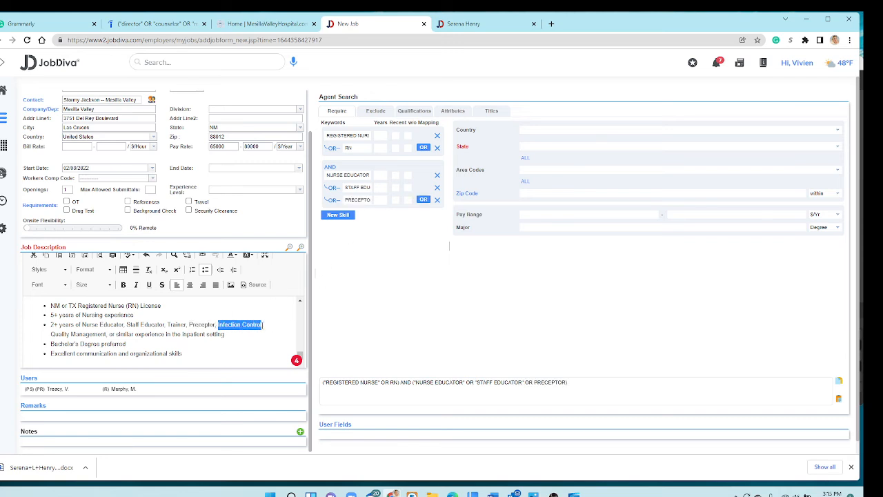
left_click(423, 200)
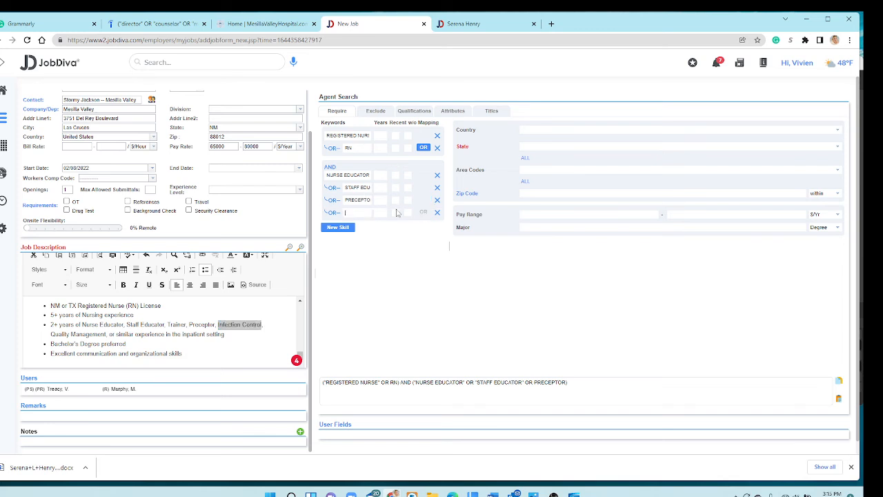
key("ctrl+v")
Add "Quality Management", copied from the job description, as another OR keyword in the second skill group.
left_click(426, 215)
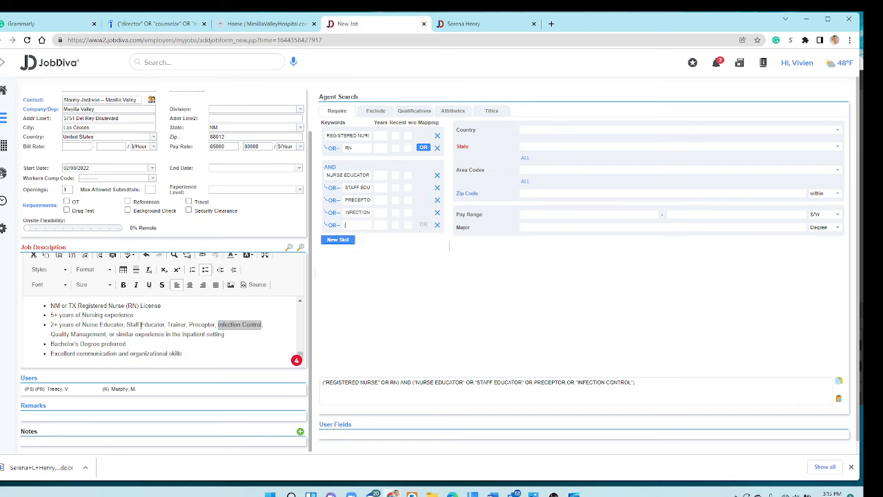
left_click_drag(50, 334, 105, 334)
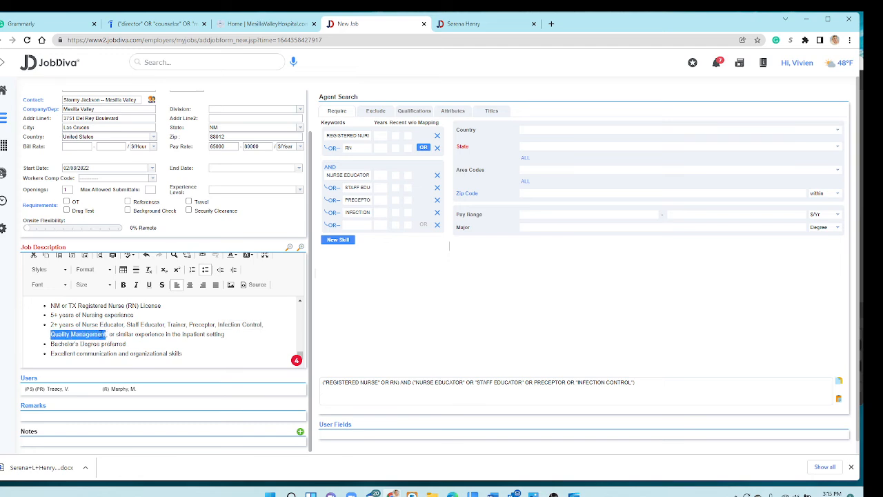
right_click(104, 334)
left_click(121, 353)
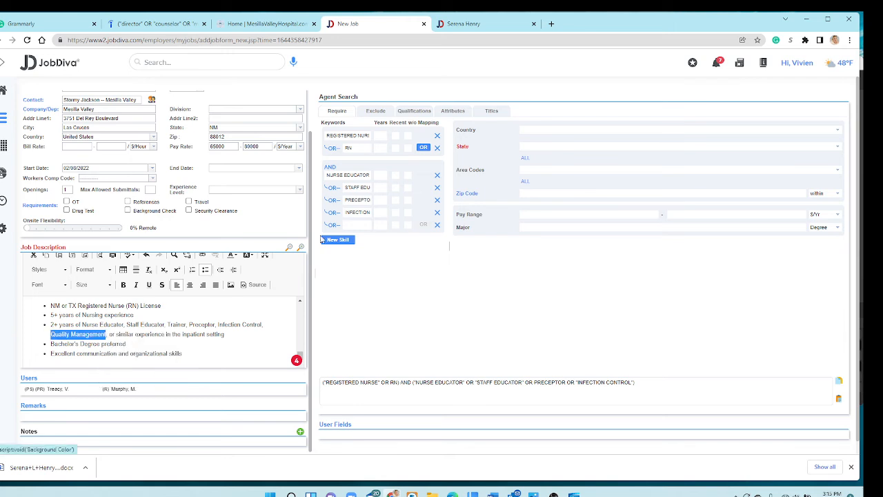
left_click(351, 225)
key("ctrl+v")
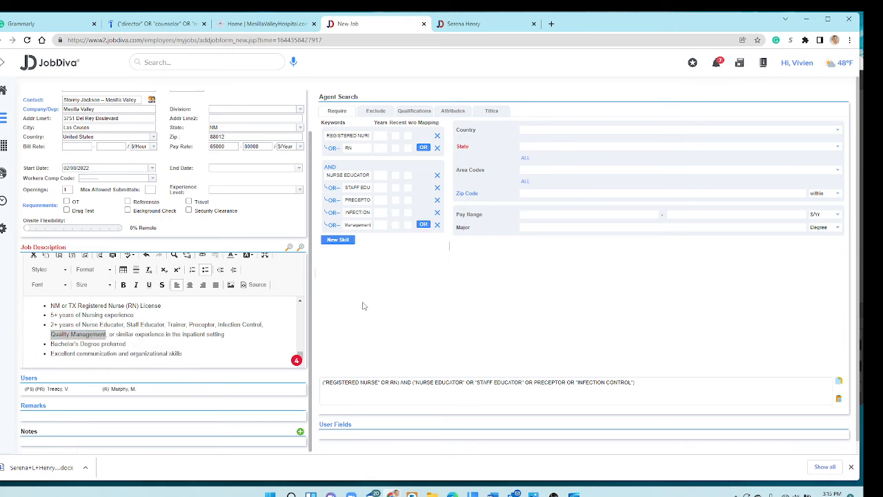
Remove the italics from the three bullets under "Conditions of Work" in the job description.
scroll(118, 330, "up", 2)
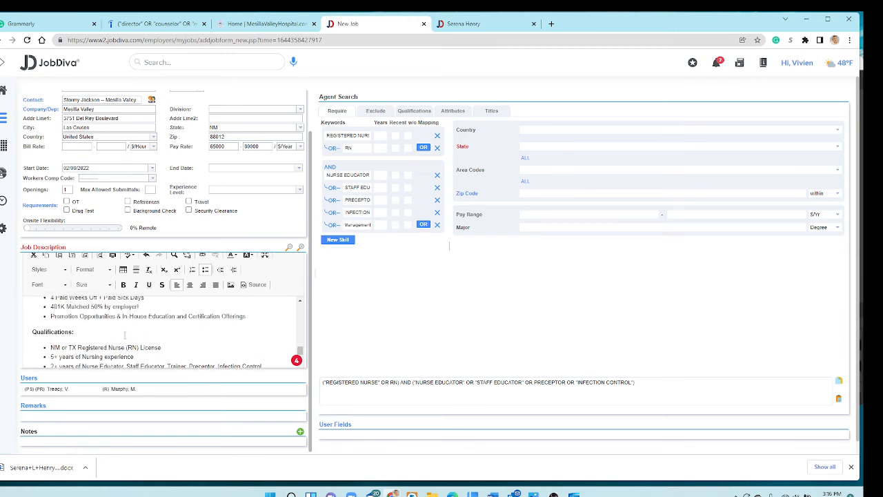
scroll(132, 332, "up", 2)
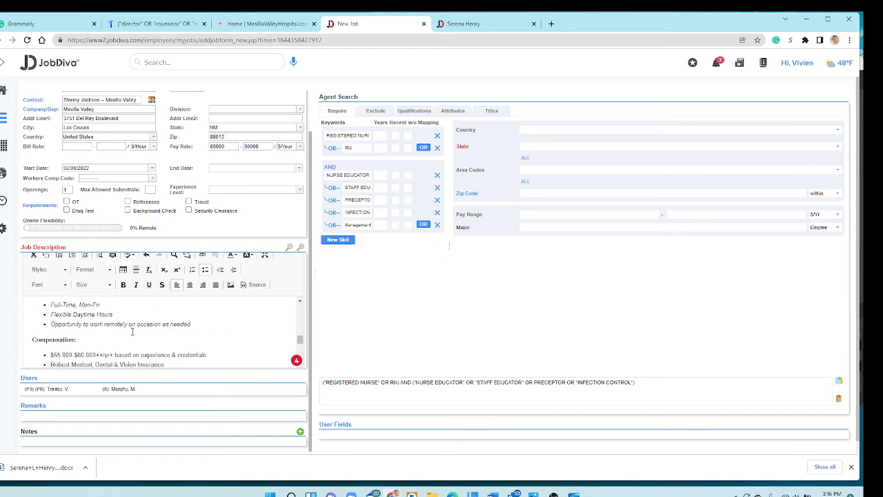
scroll(132, 331, "down", 3)
scroll(134, 330, "up", 3)
left_click_drag(194, 322, 93, 296)
left_click(137, 286)
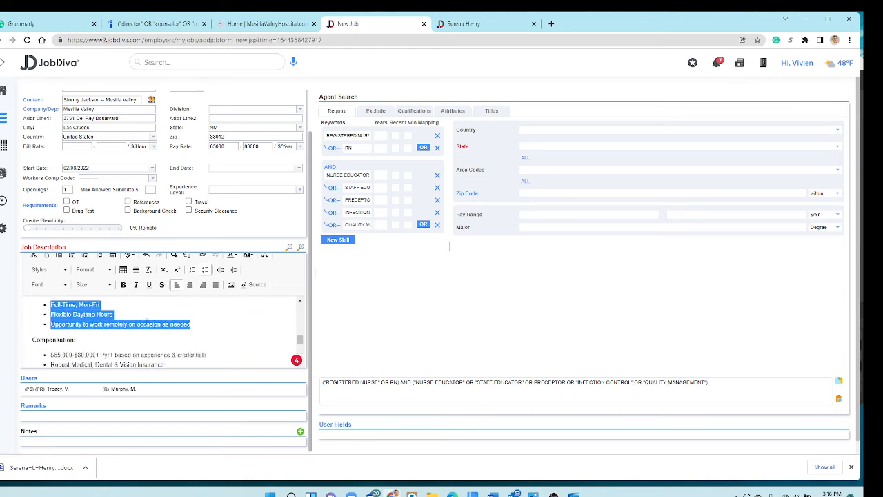
scroll(151, 316, "down", 6)
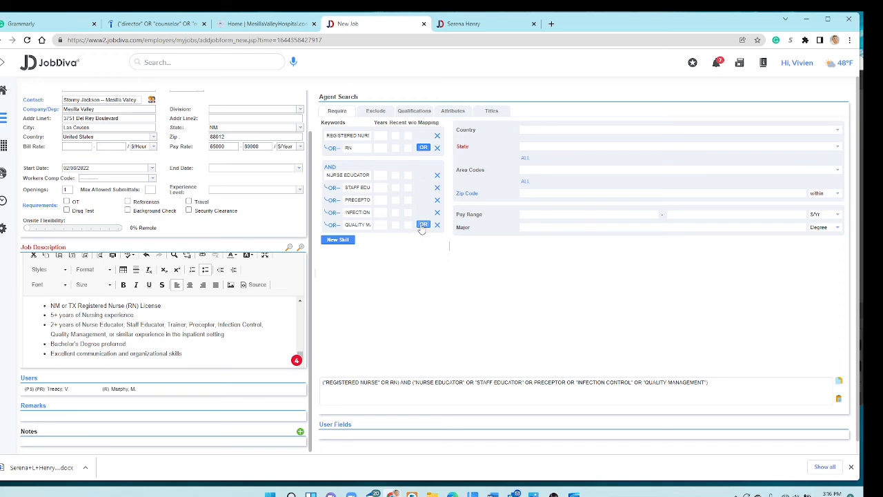
Search Google for "infection control certification" in the hospital website's browser tab and look through the results.
left_click(262, 24)
left_click(253, 40)
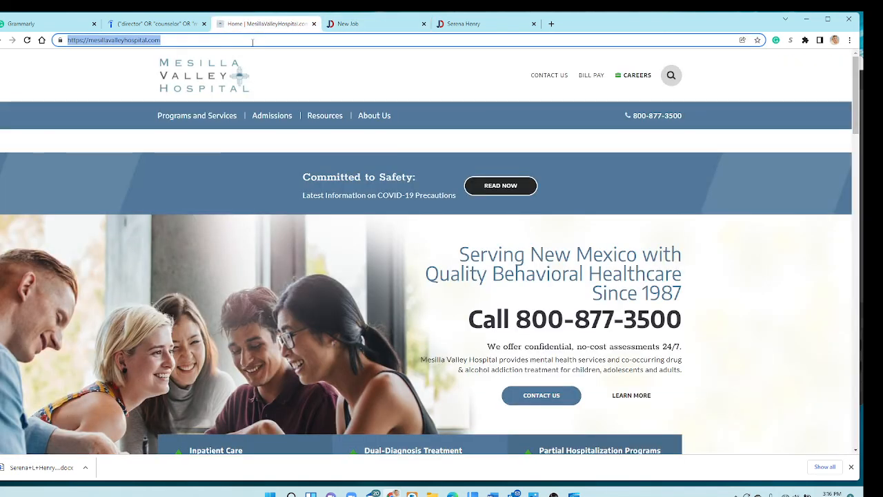
type("infection co")
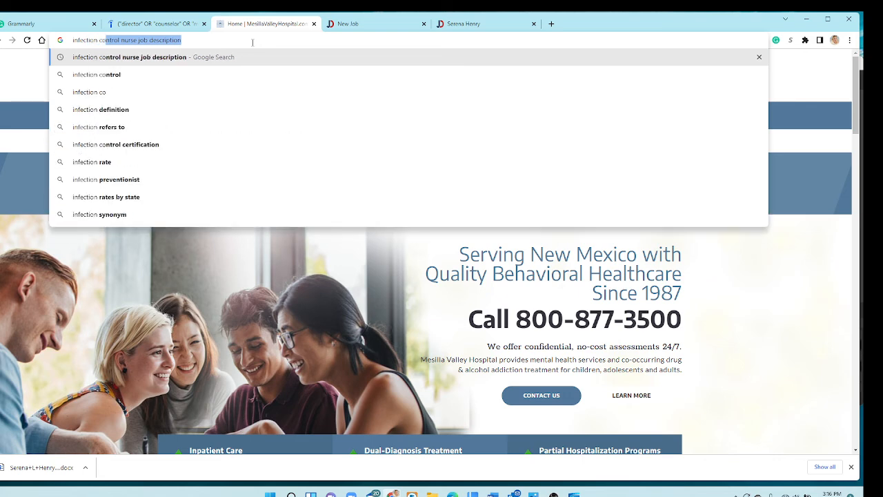
type("ntrol cer")
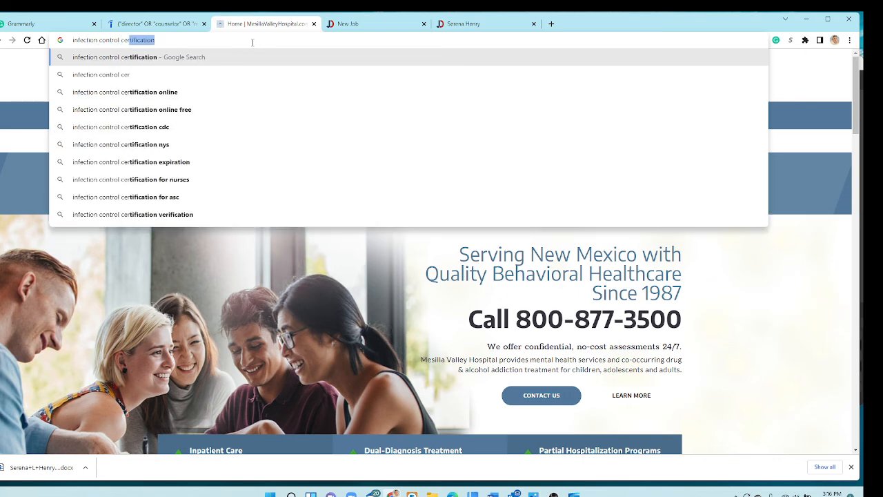
key("Return")
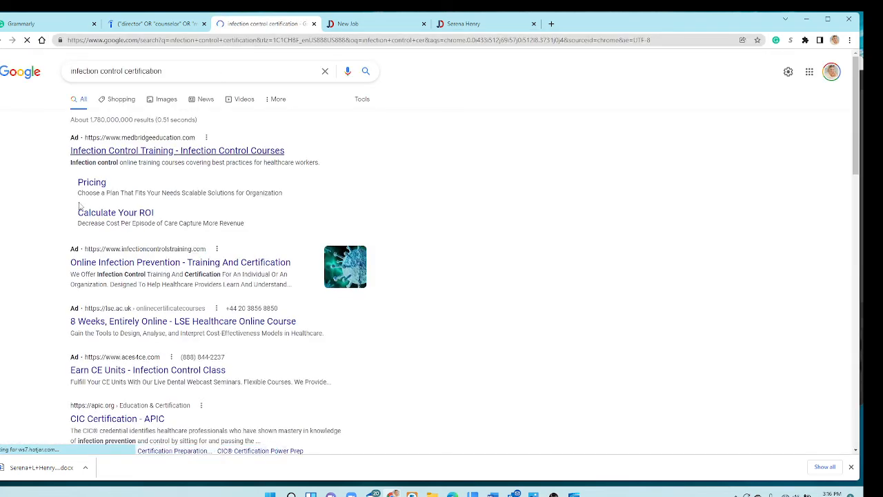
scroll(369, 325, "down", 2)
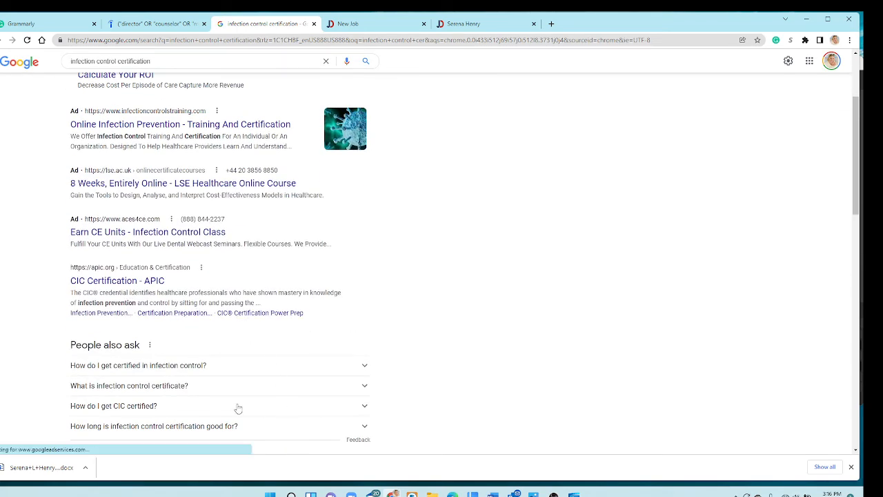
scroll(198, 366, "down", 2)
scroll(204, 351, "down", 2)
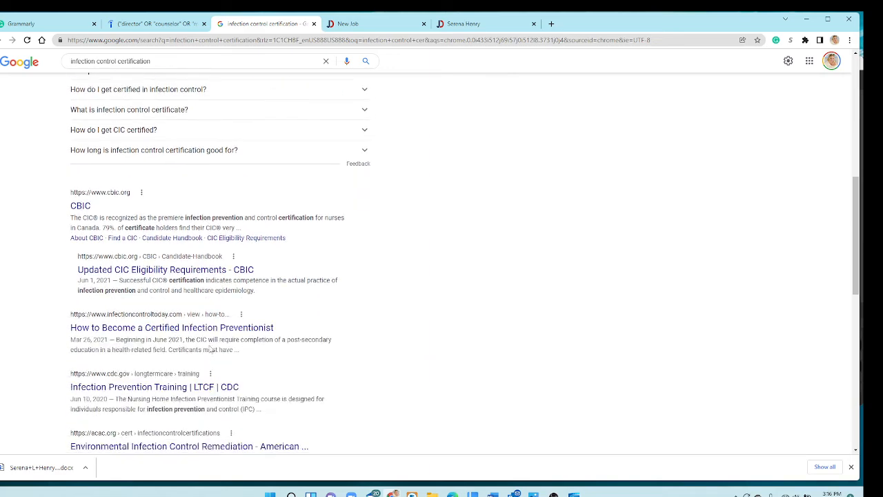
scroll(404, 295, "up", 6)
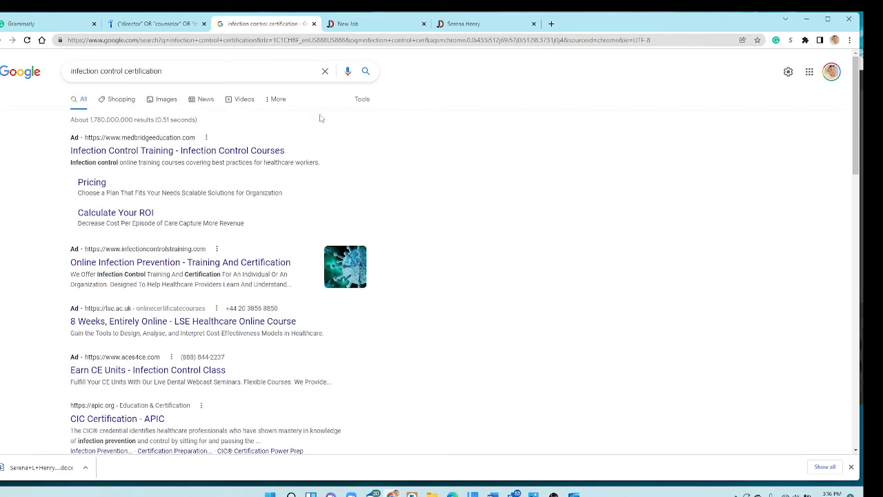
Search Google for "infection control certification healthcare" and look through the results for certification names.
left_click(207, 73)
type("3")
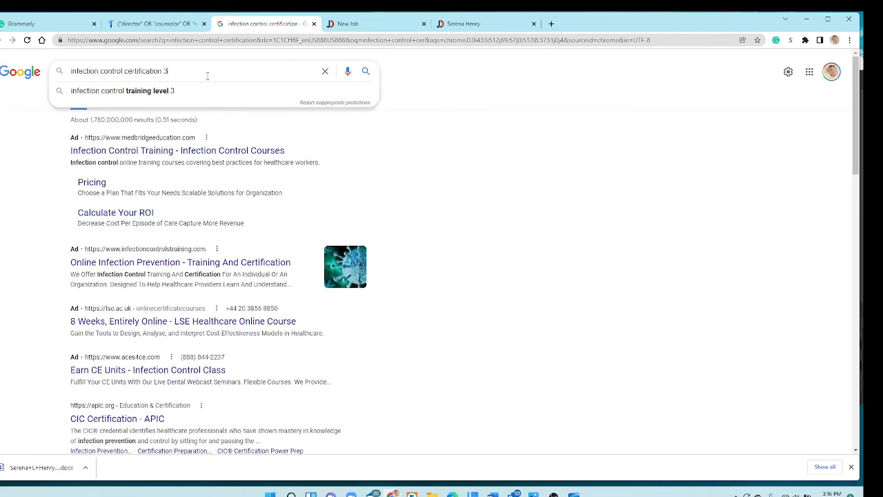
key("BackSpace")
type("healthcare")
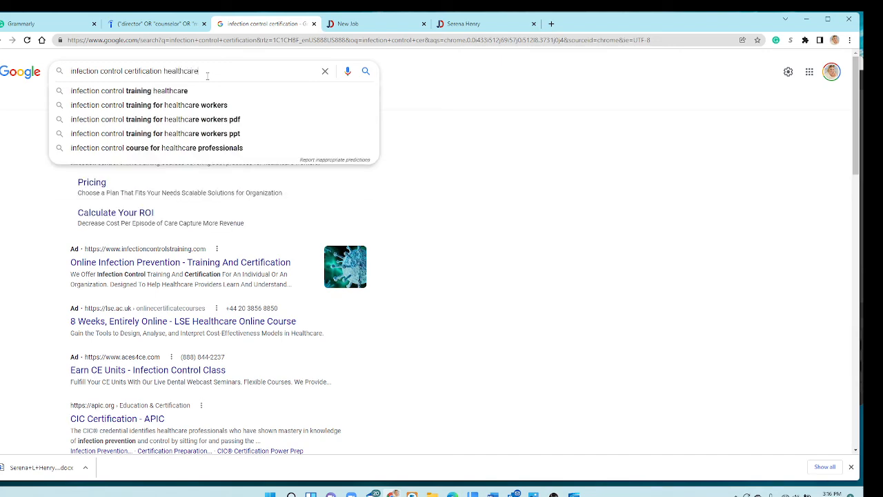
key("Return")
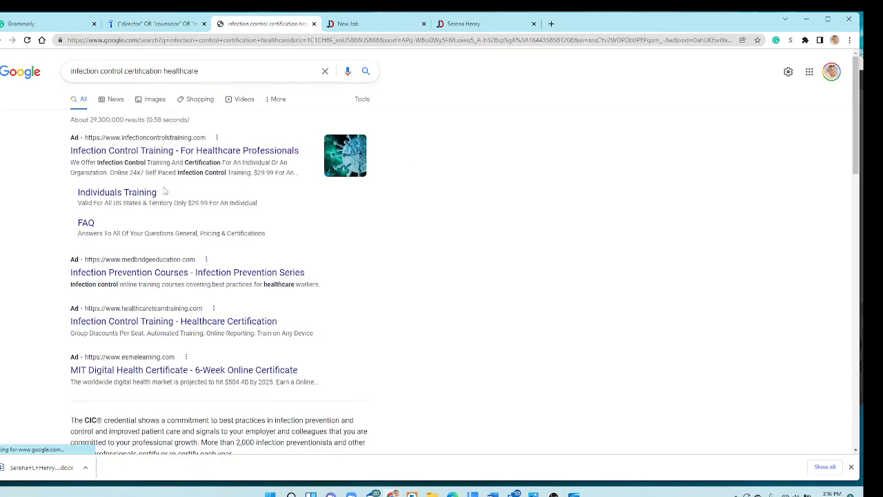
scroll(355, 252, "down", 3)
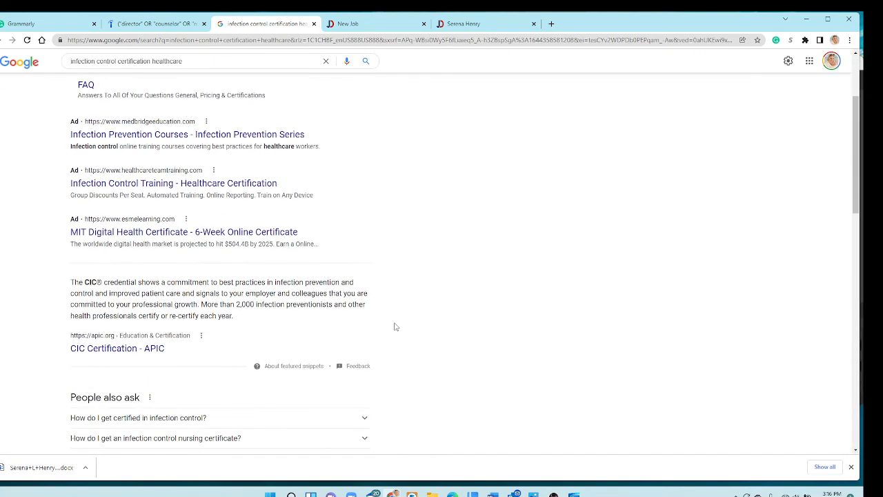
scroll(429, 311, "down", 3)
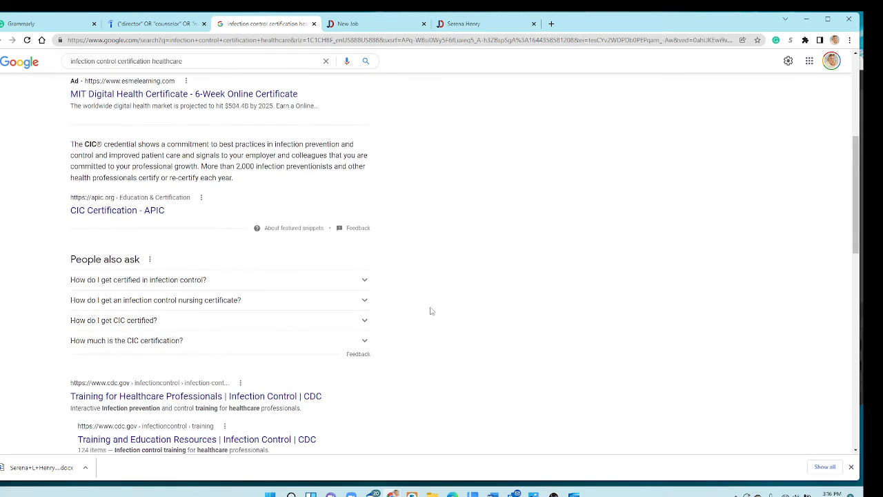
scroll(438, 302, "down", 3)
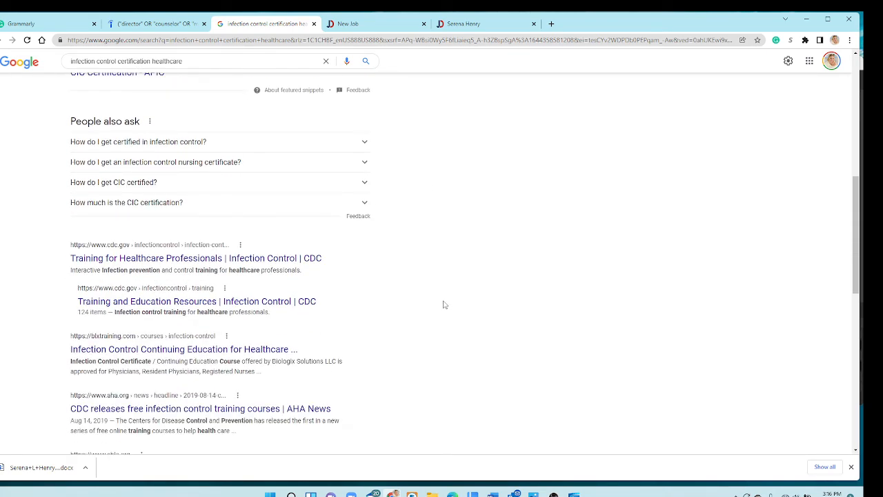
scroll(445, 304, "down", 3)
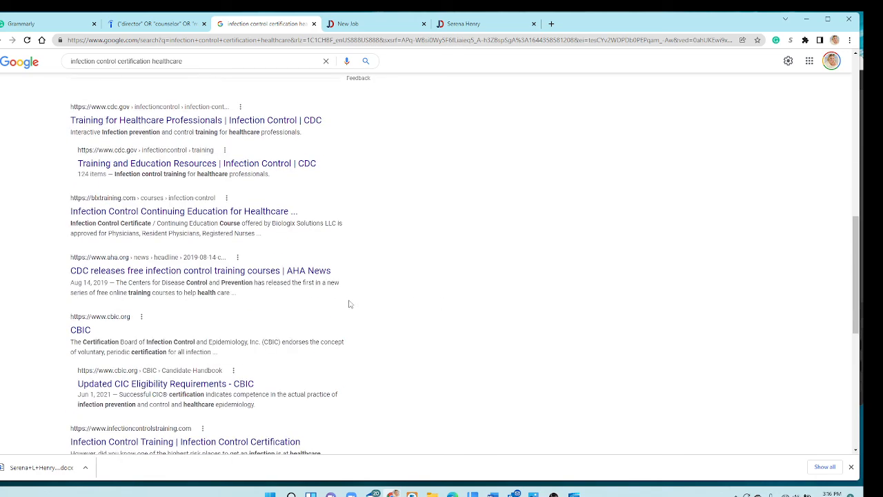
Copy "CBIC" from the cbic.org result title and check the remaining results for other infection control credentials.
left_click_drag(103, 329, 62, 329)
right_click(78, 330)
left_click(110, 273)
scroll(252, 276, "down", 5)
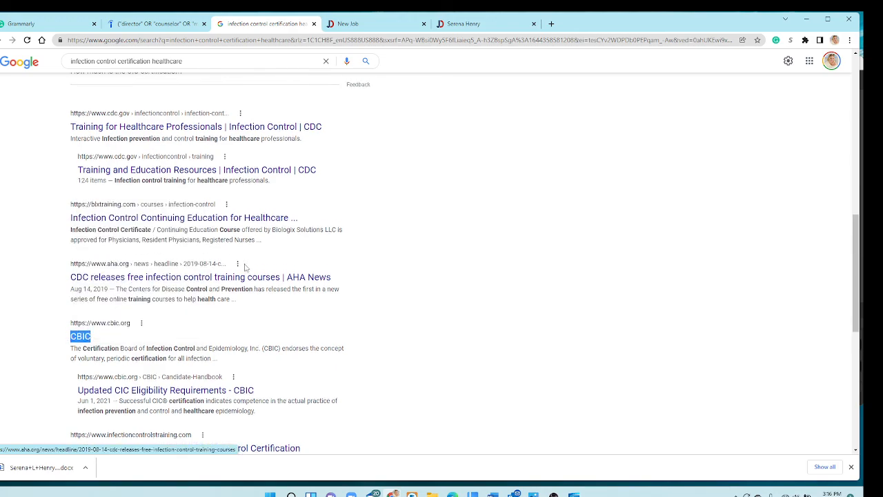
scroll(253, 277, "down", 2)
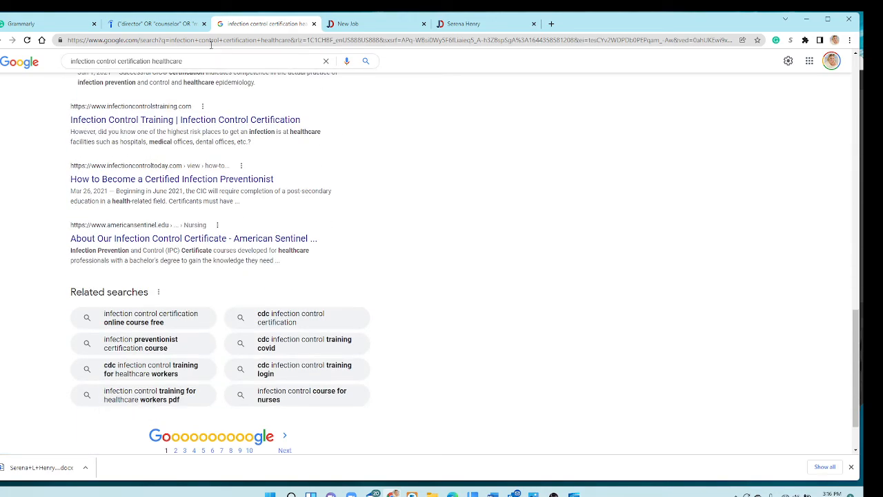
scroll(278, 225, "up", 6)
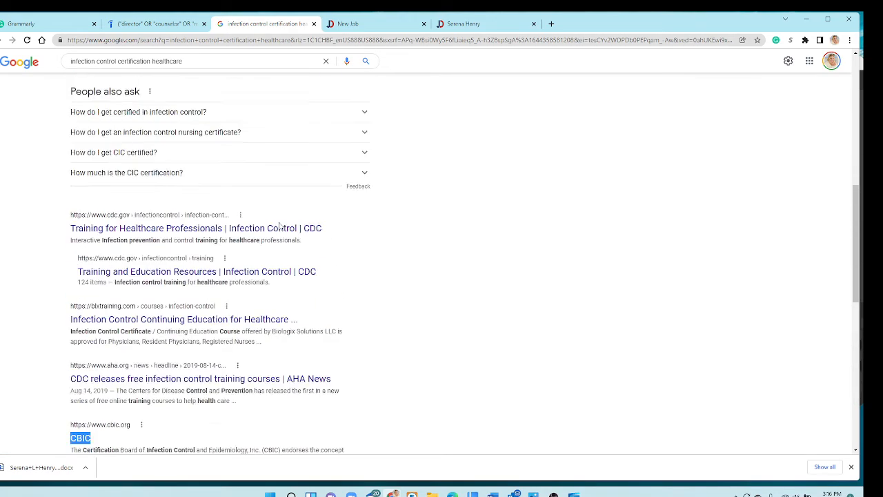
scroll(279, 226, "up", 3)
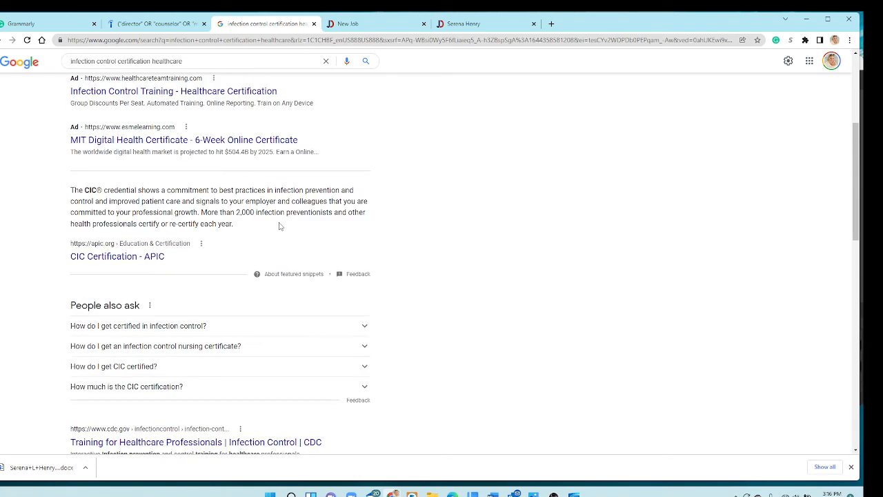
scroll(280, 225, "up", 3)
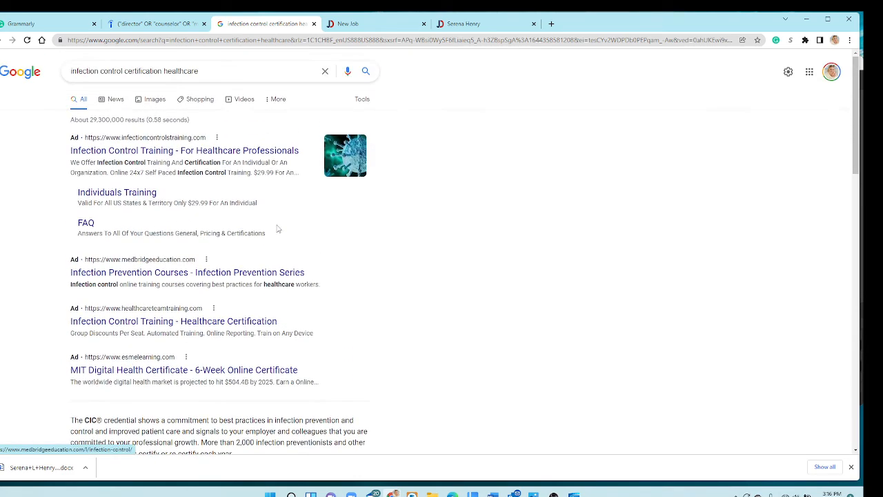
Return to the New Job form and add "CBIC" and "CIC" as OR keywords in the second skill group.
left_click(166, 25)
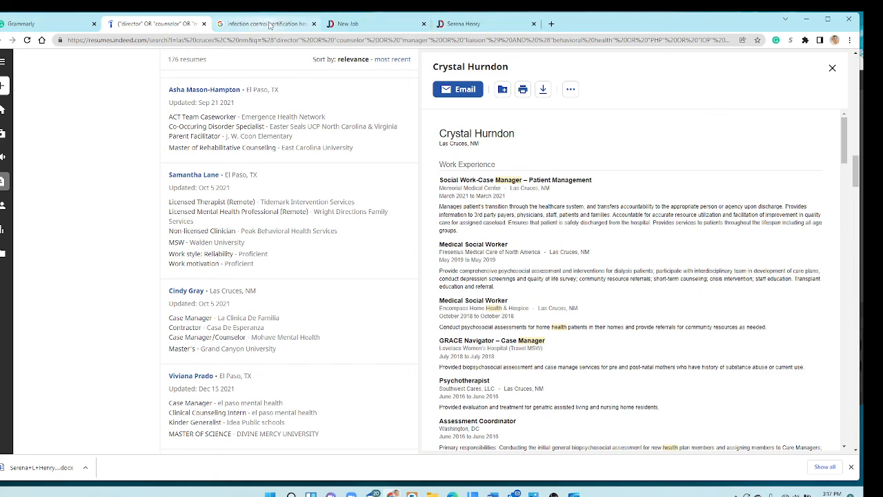
left_click(349, 26)
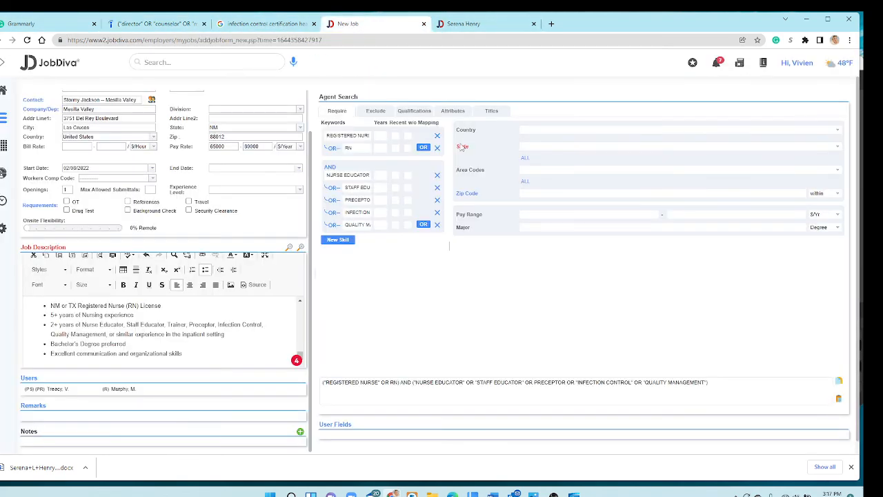
left_click(422, 224)
type("CBIC")
left_click(421, 237)
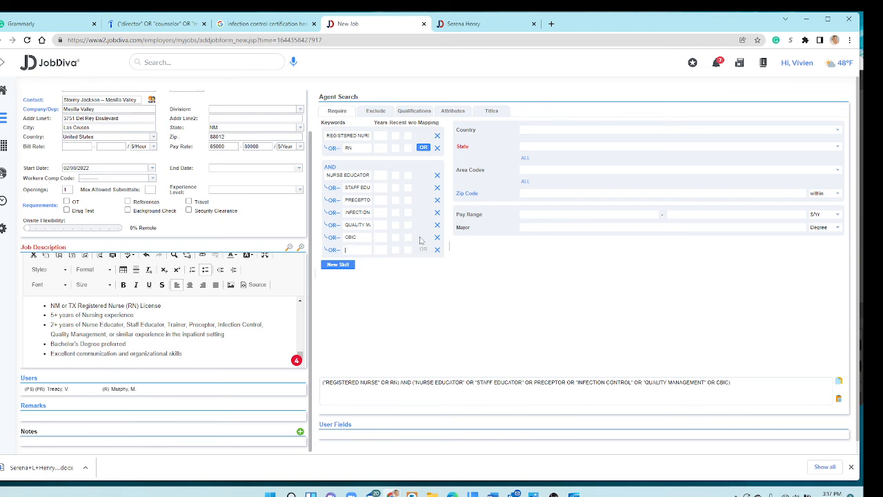
type("CIC")
left_click(411, 353)
Set the agent search's State criteria to New Mexico and Texas.
left_click(839, 147)
left_click(839, 149)
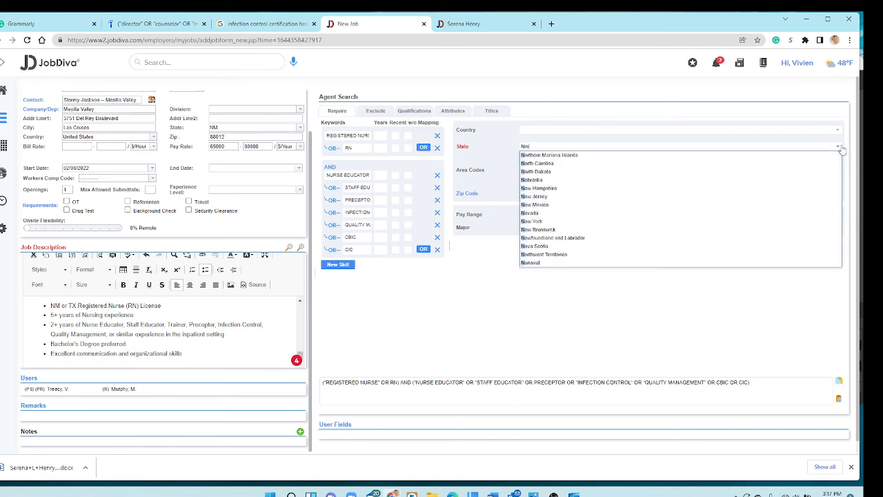
left_click(835, 149)
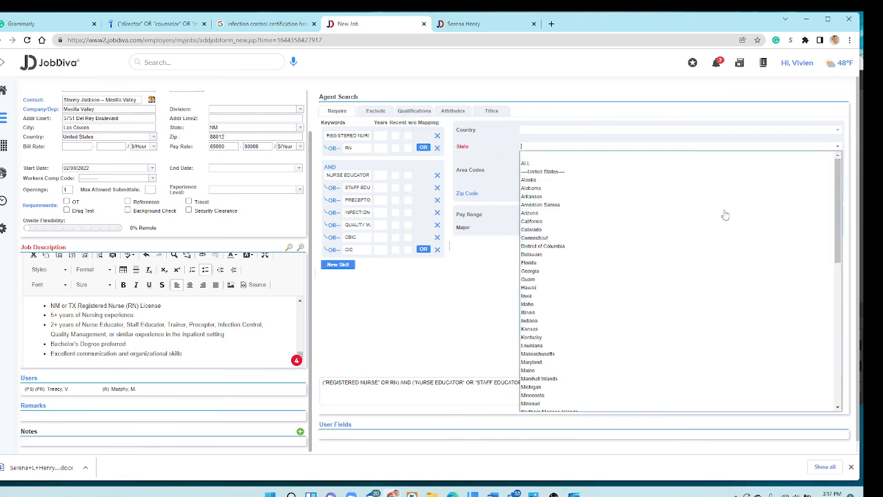
scroll(556, 331, "down", 3)
left_click(555, 341)
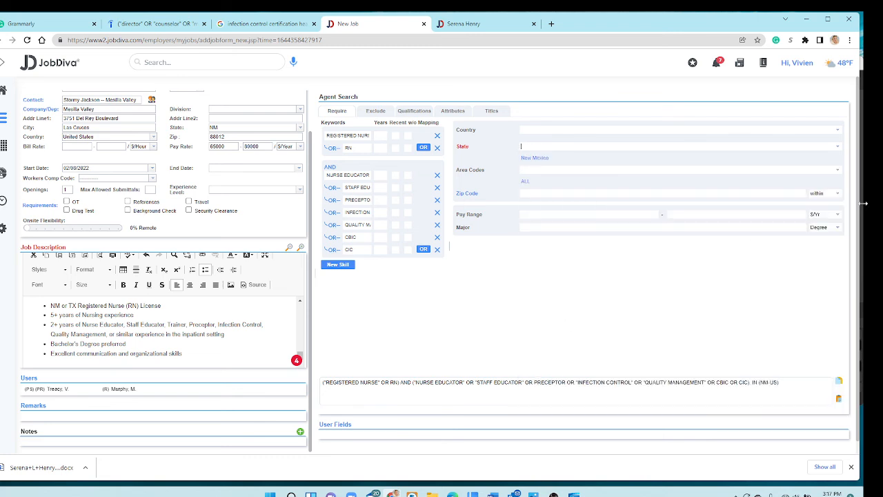
left_click(837, 146)
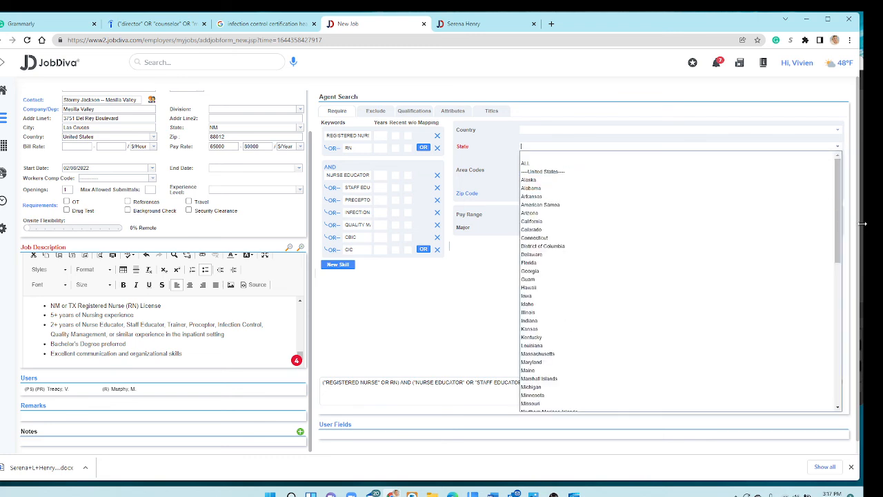
left_click_drag(835, 228, 836, 331)
left_click(592, 298)
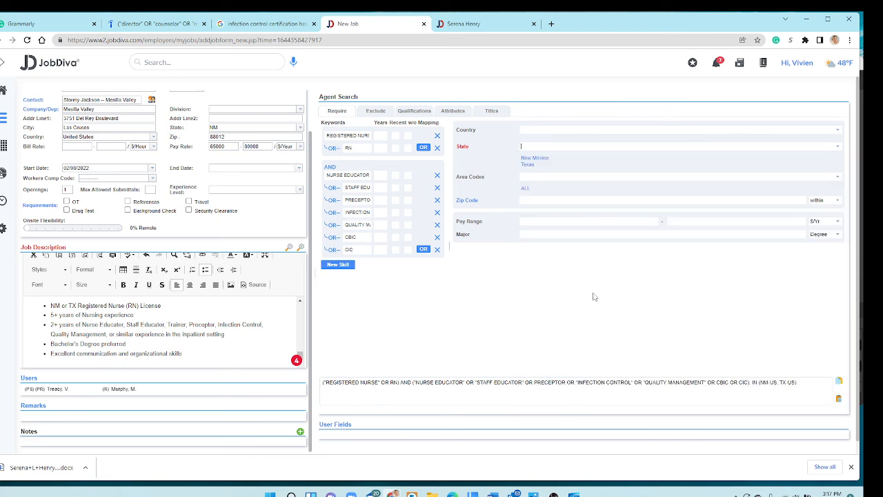
Copy the job's ZIP code into the agent search's Zip Code criterion and set the radius to 30 mi.
left_click(229, 137)
left_click_drag(230, 136, 192, 139)
right_click(216, 136)
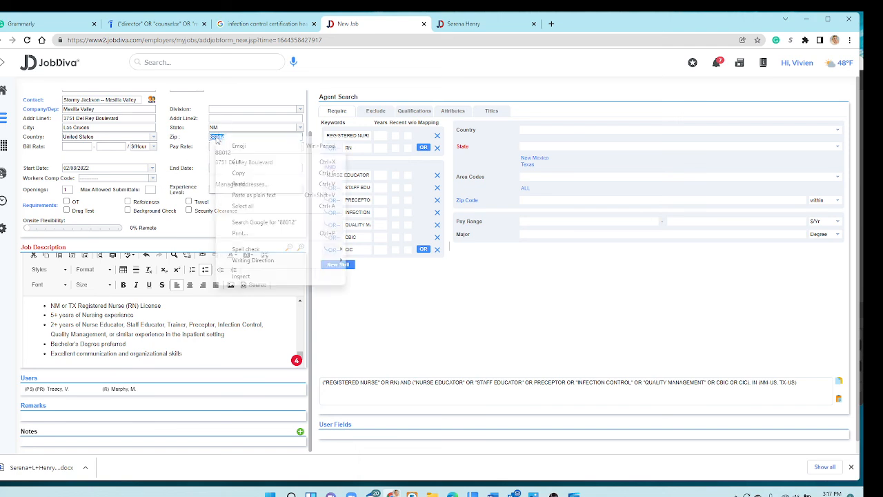
left_click(247, 175)
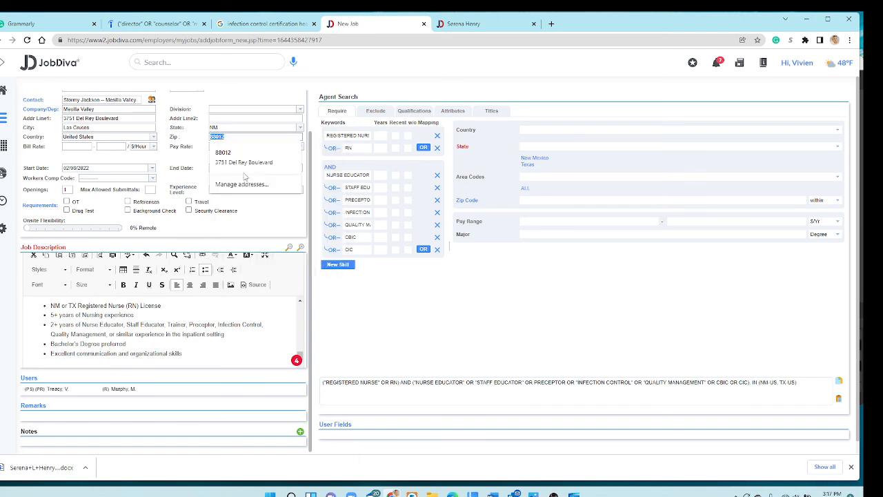
left_click(571, 200)
key("ctrl+v")
left_click(838, 200)
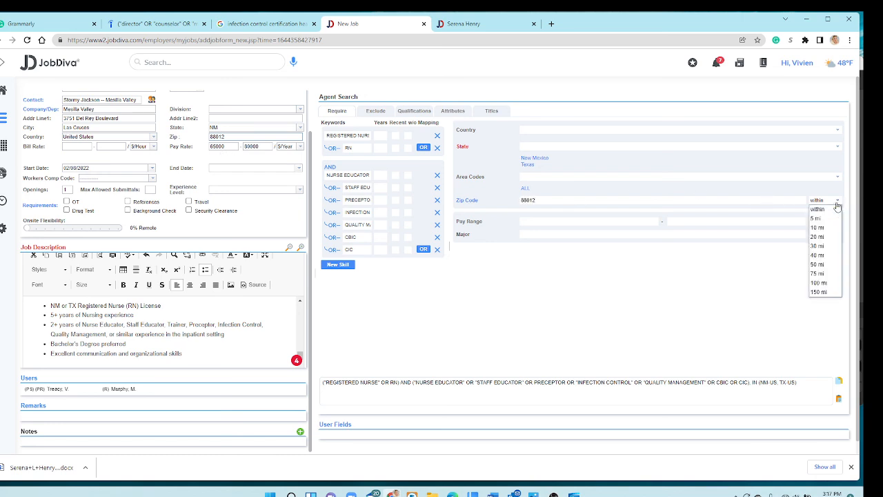
left_click(823, 252)
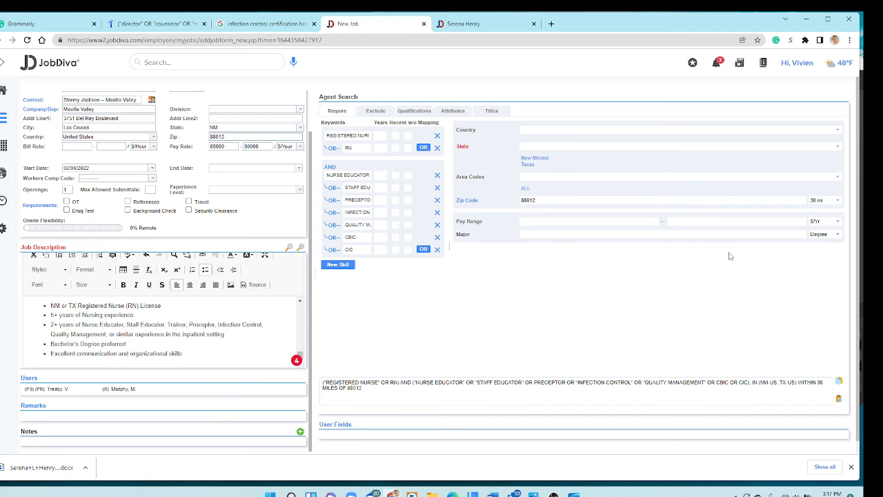
Dismiss the browser's downloads bar, maximize the window and save the new Nurse Educator job.
left_click(850, 466)
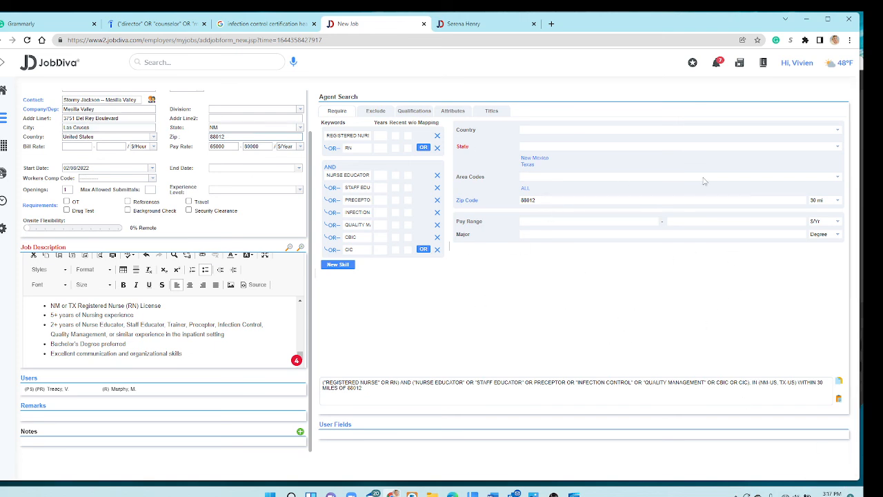
left_click(828, 18)
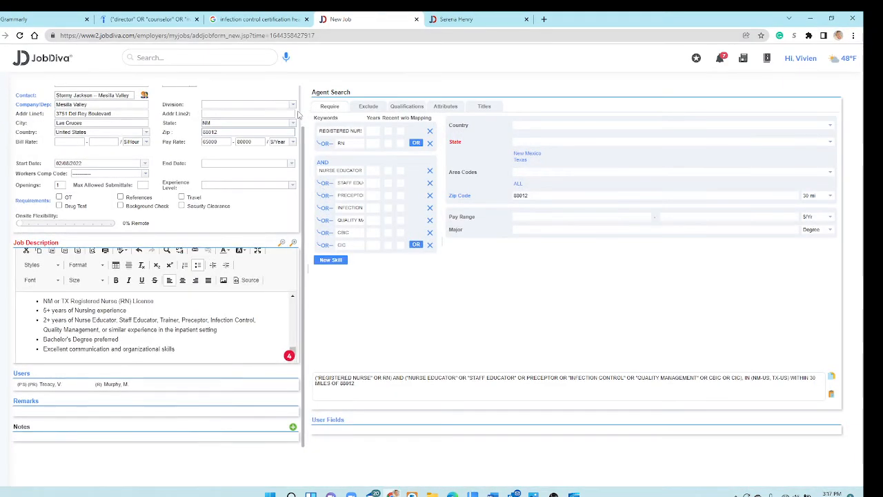
scroll(653, 85, "up", 1)
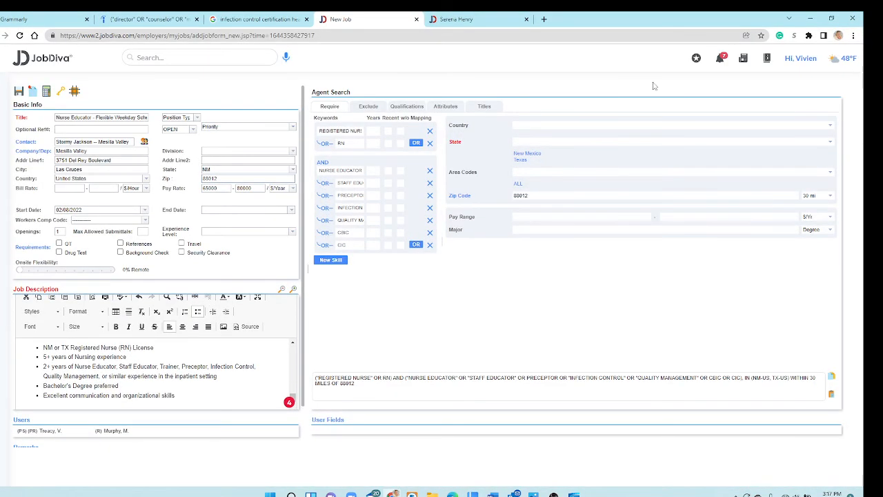
left_click(21, 94)
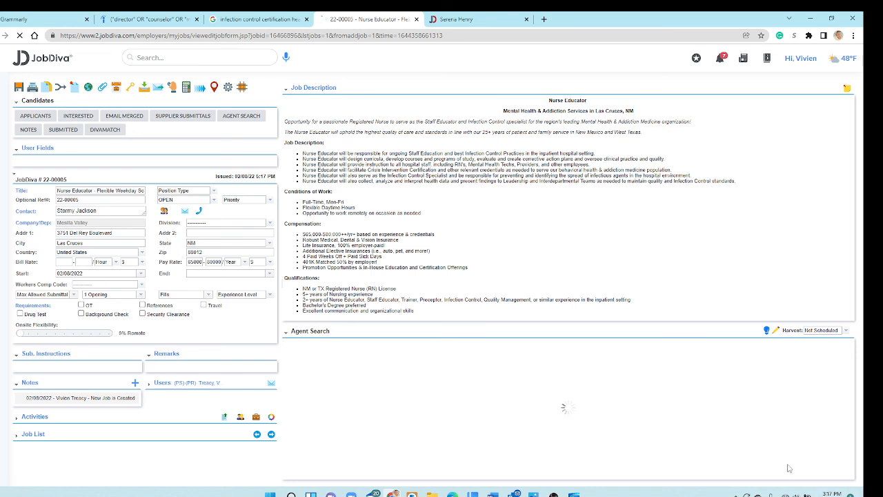
Set the agent search's Harvest option to On Schedule and save the job.
left_click(843, 331)
left_click(831, 349)
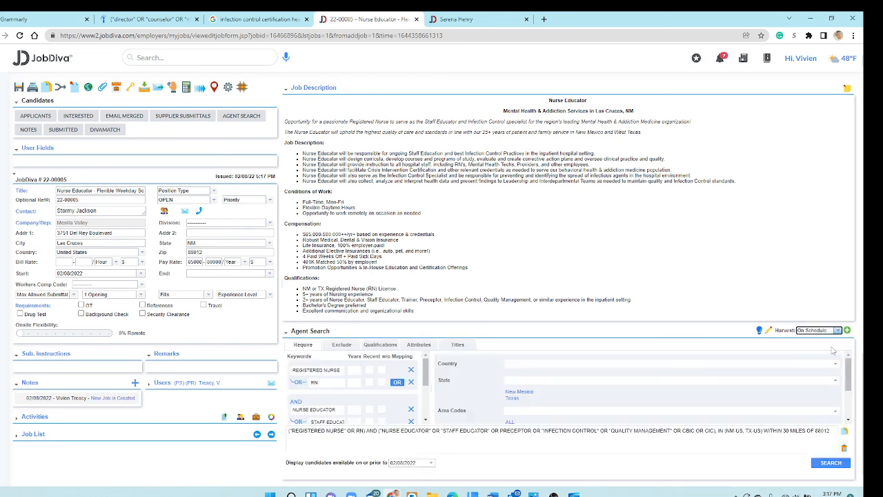
left_click(19, 88)
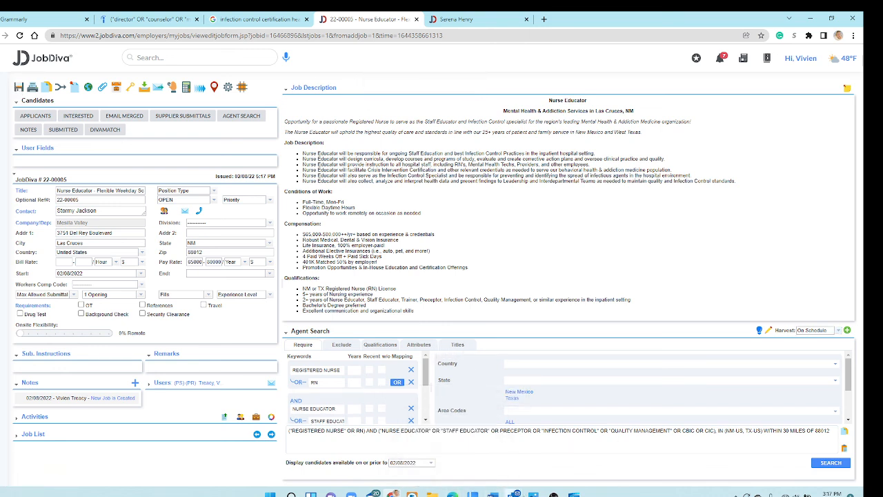
mouse_move(554, 494)
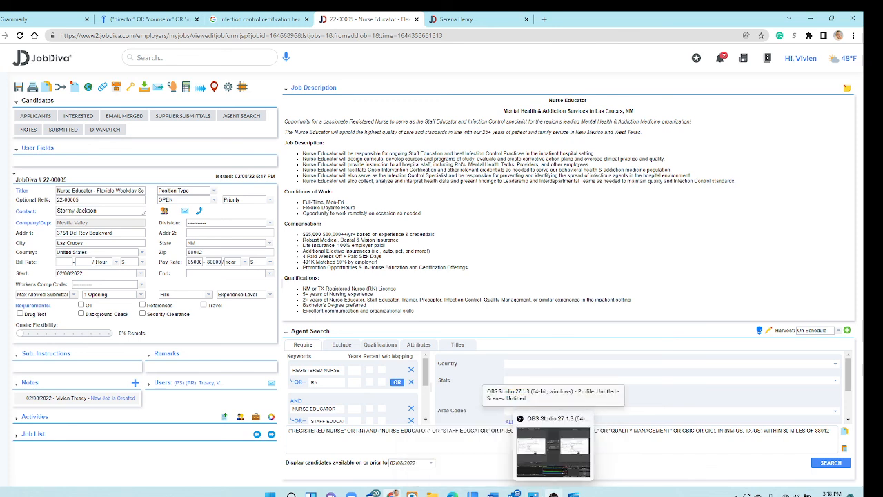
left_click(552, 431)
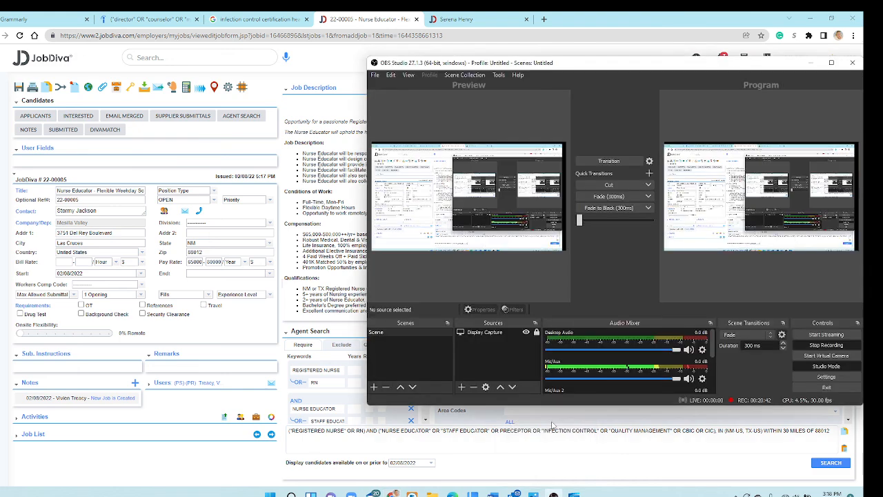